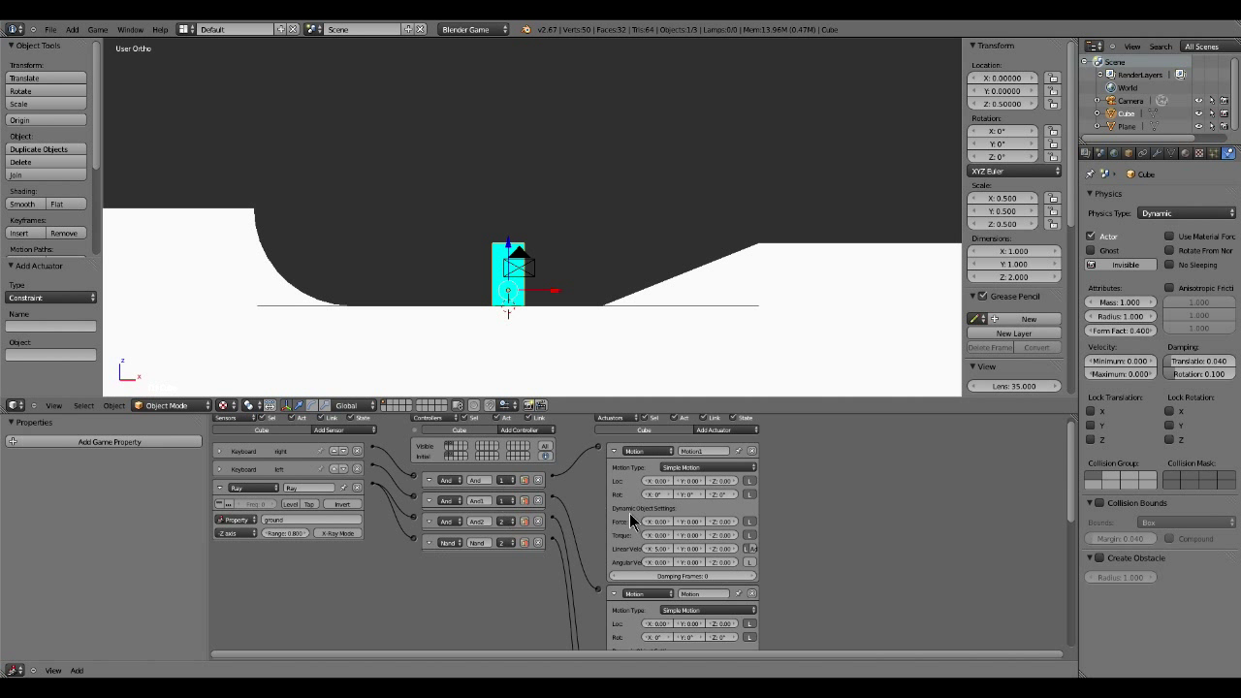
# - Review the keyboard, ray and constraint logic bricks, then start the game with P
pyautogui.scroll(-5, 632, 550)
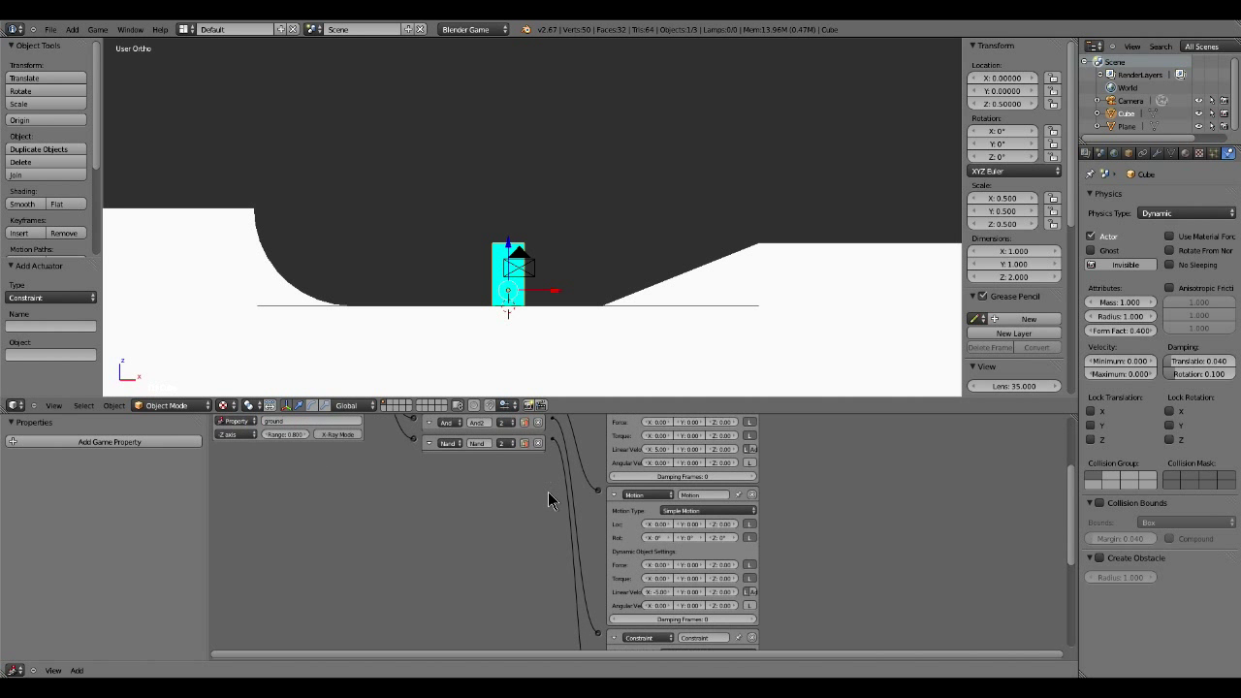
pyautogui.scroll(6, 583, 494)
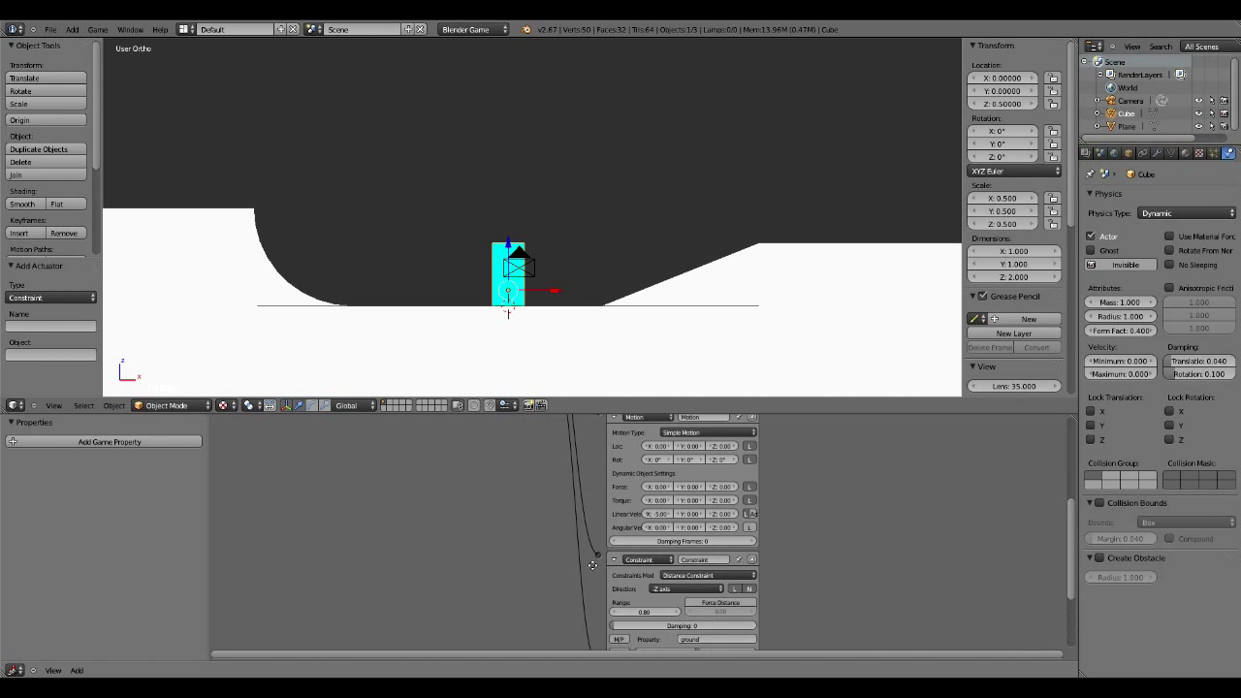
pyautogui.scroll(4, 546, 522)
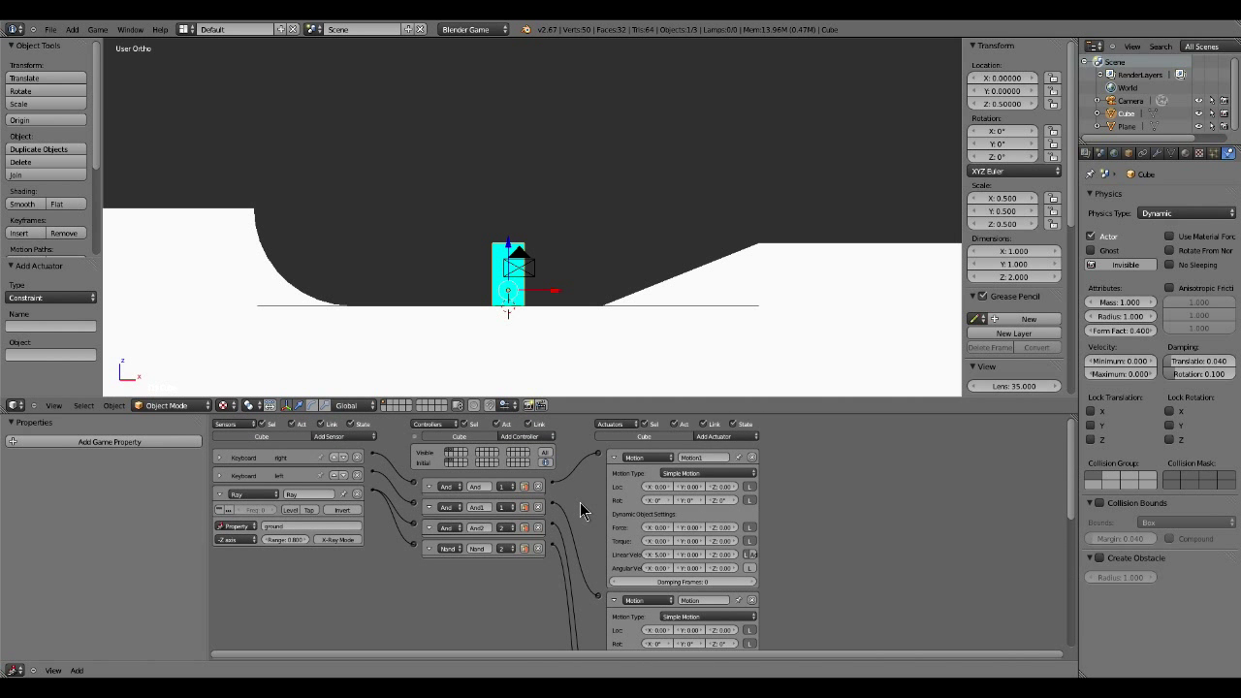
pyautogui.press('p')
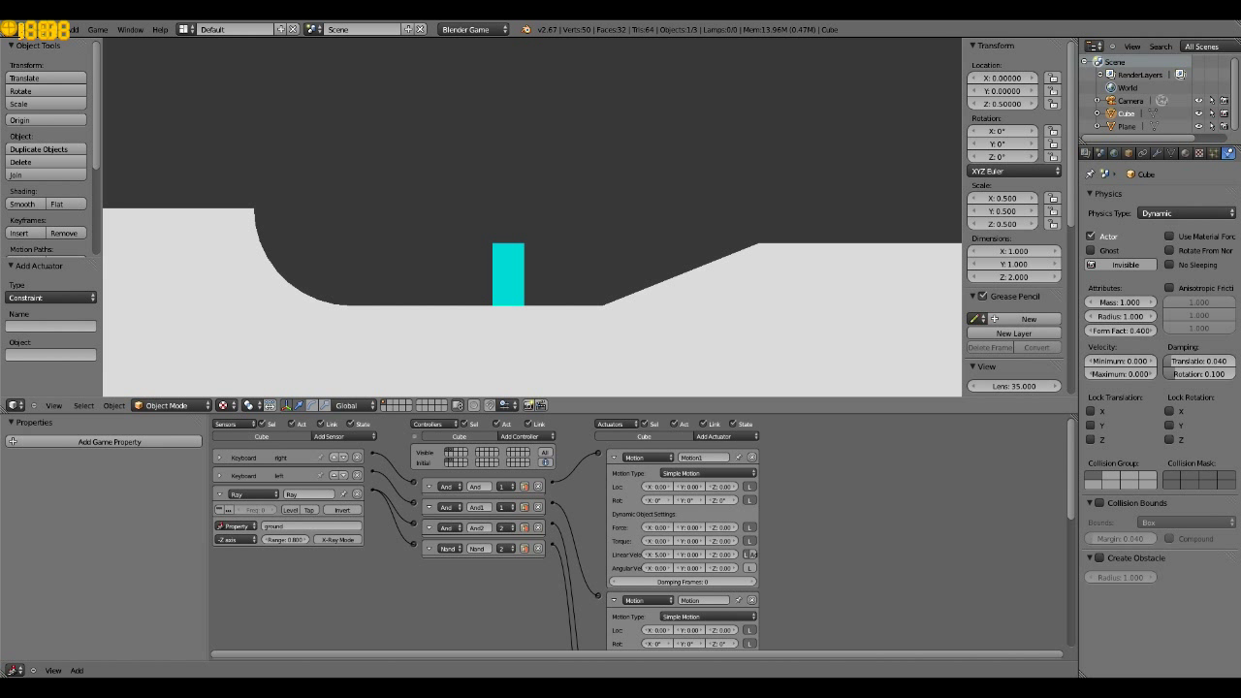
# - Drive the cube left up the curved wall, then right up the slope
pyautogui.press('Left')
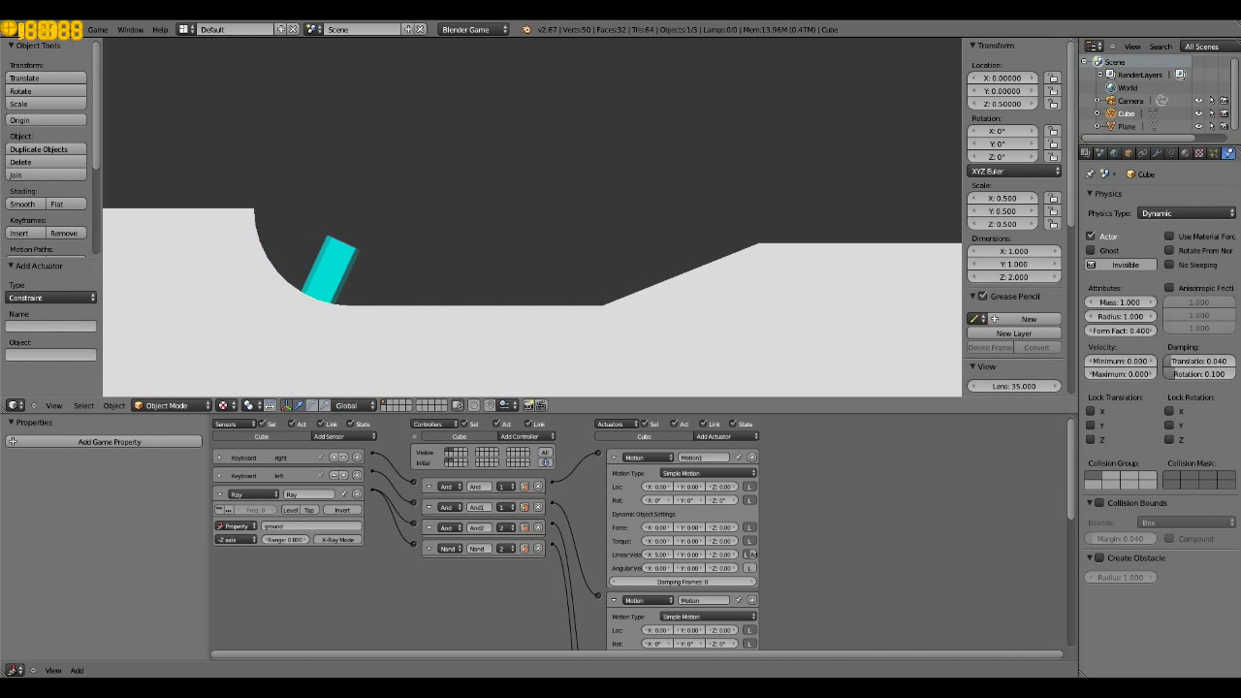
pyautogui.press('Right')
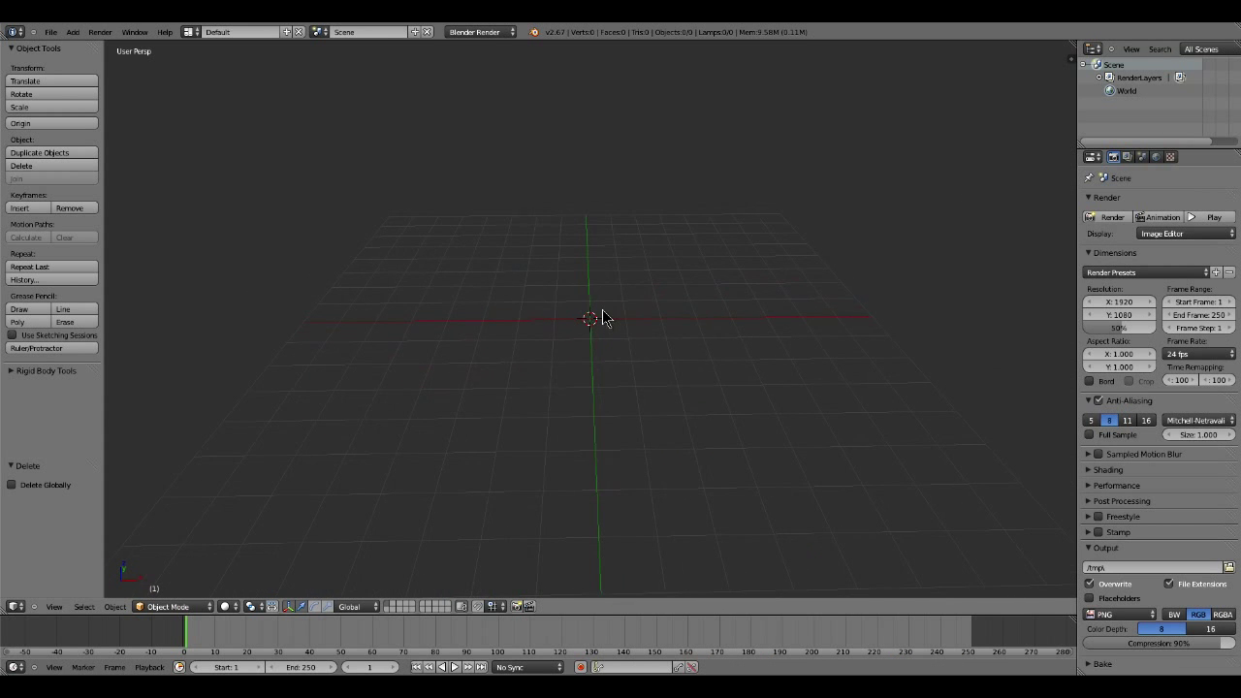
# - Add a plane, enter Edit Mode in edge select, and select its right edge
pyautogui.hotkey('shift', 'a')
pyautogui.moveTo(603, 312)
pyautogui.click(639, 311)
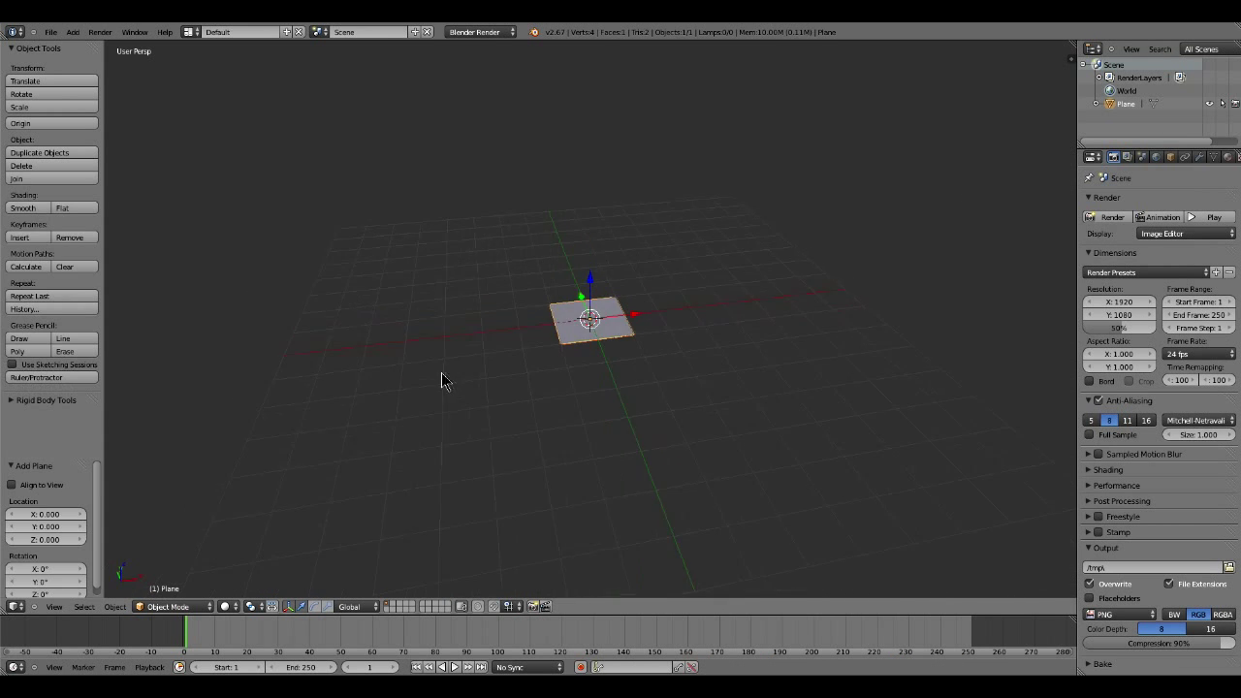
pyautogui.moveTo(627, 372); pyautogui.dragTo(591, 366, button='middle')
pyautogui.press('Tab')
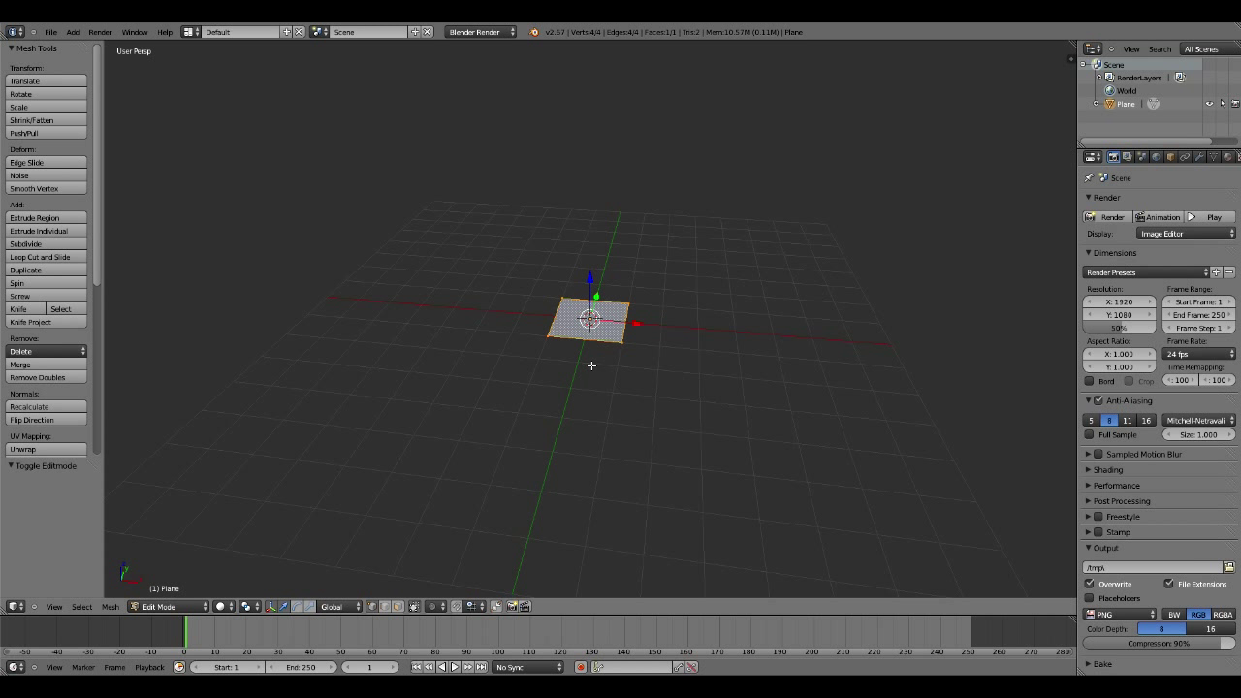
pyautogui.hotkey('ctrl', 'Tab')
pyautogui.click(591, 379)
pyautogui.rightClick(627, 333)
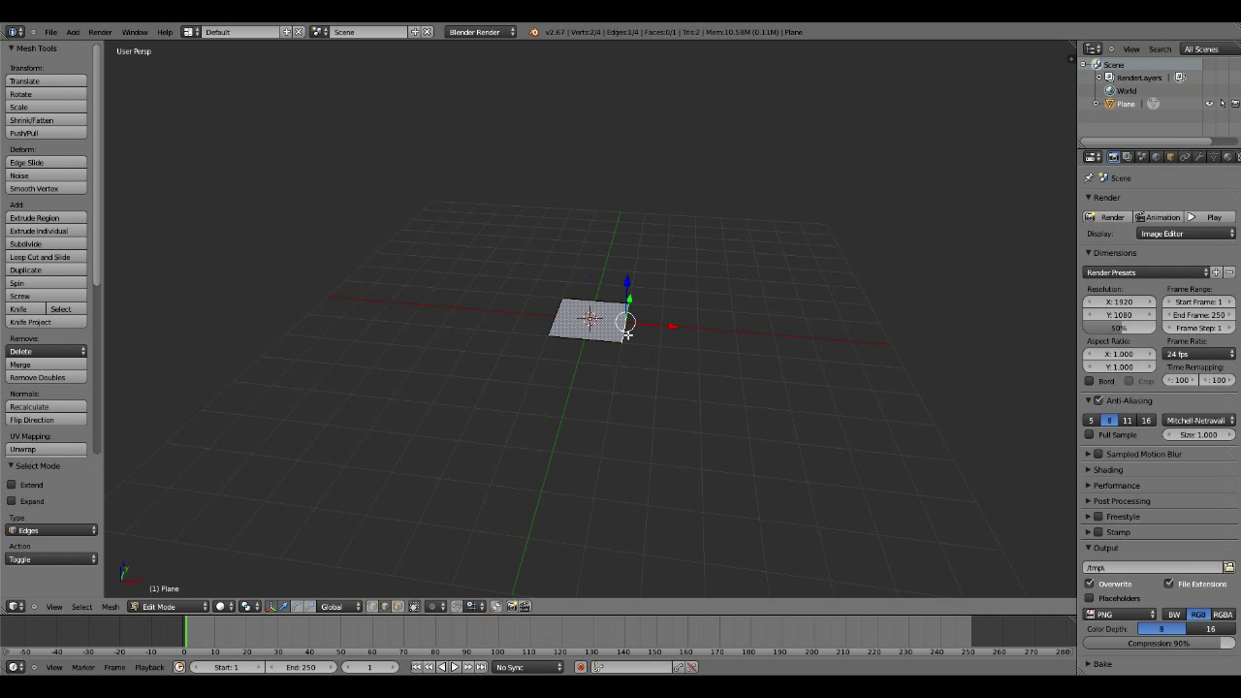
# - Move the right edge 3 units along X in front view
pyautogui.press('KP_1')
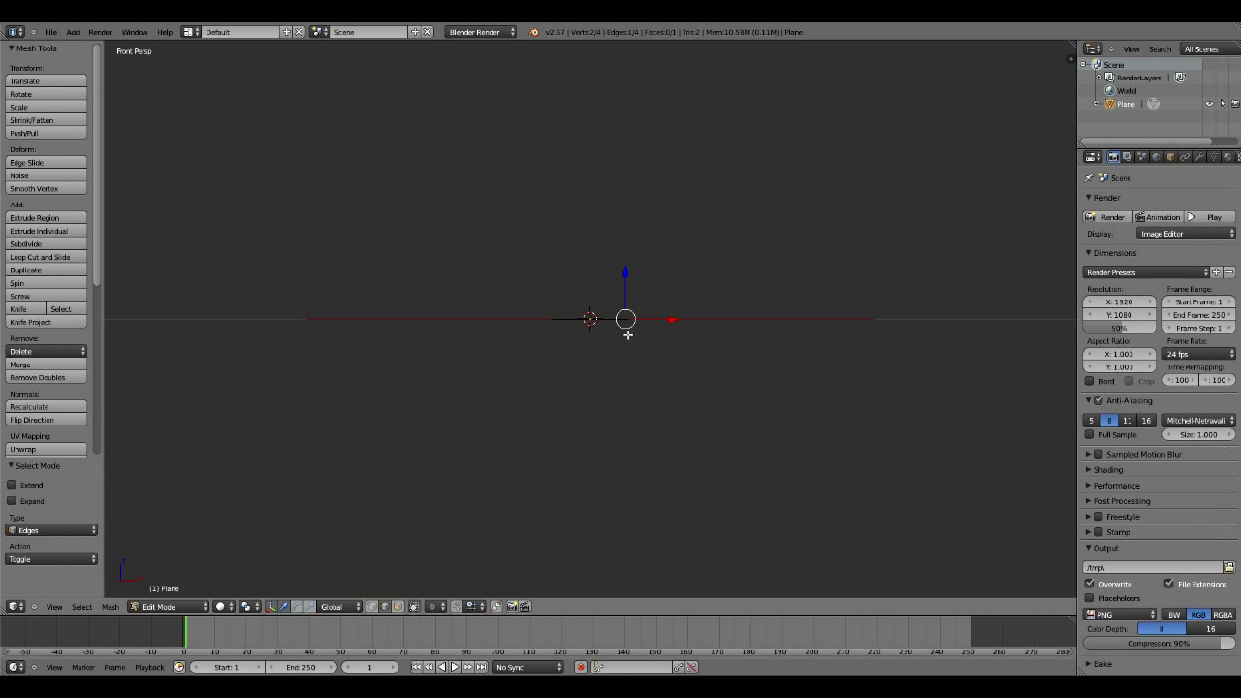
pyautogui.press('g')
pyautogui.press('x')
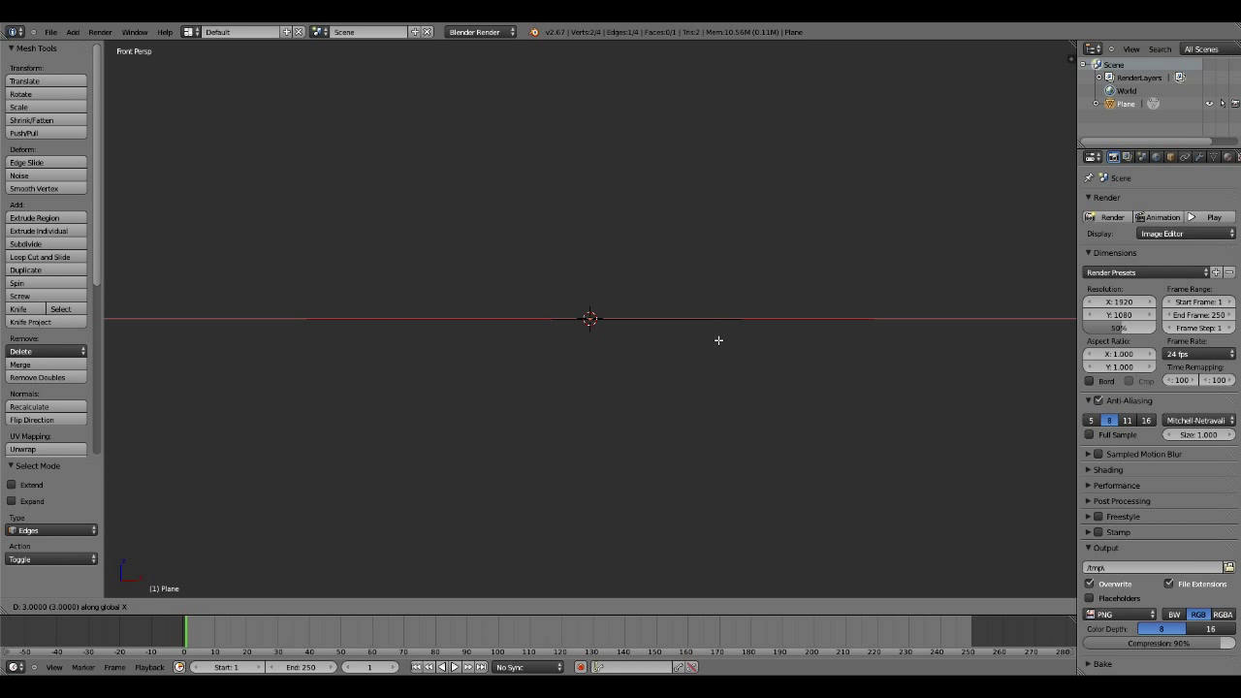
pyautogui.press('Return')
pyautogui.moveTo(718, 340); pyautogui.dragTo(662, 326, button='middle')
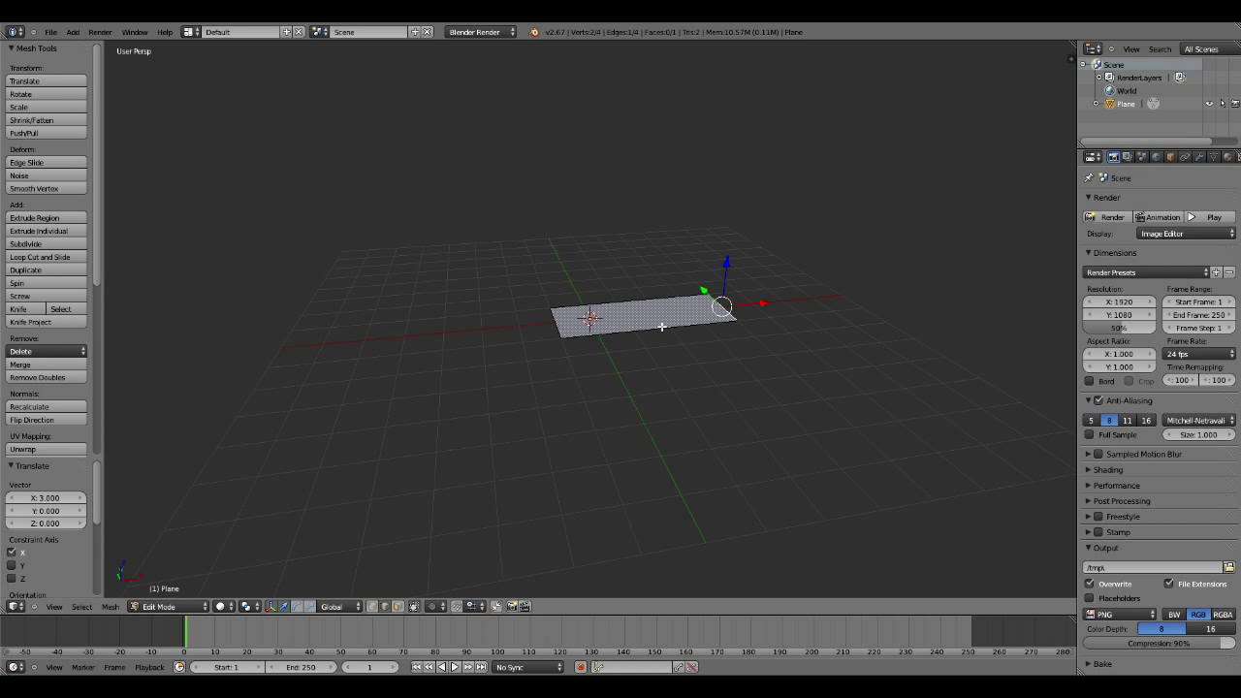
pyautogui.press('KP_1')
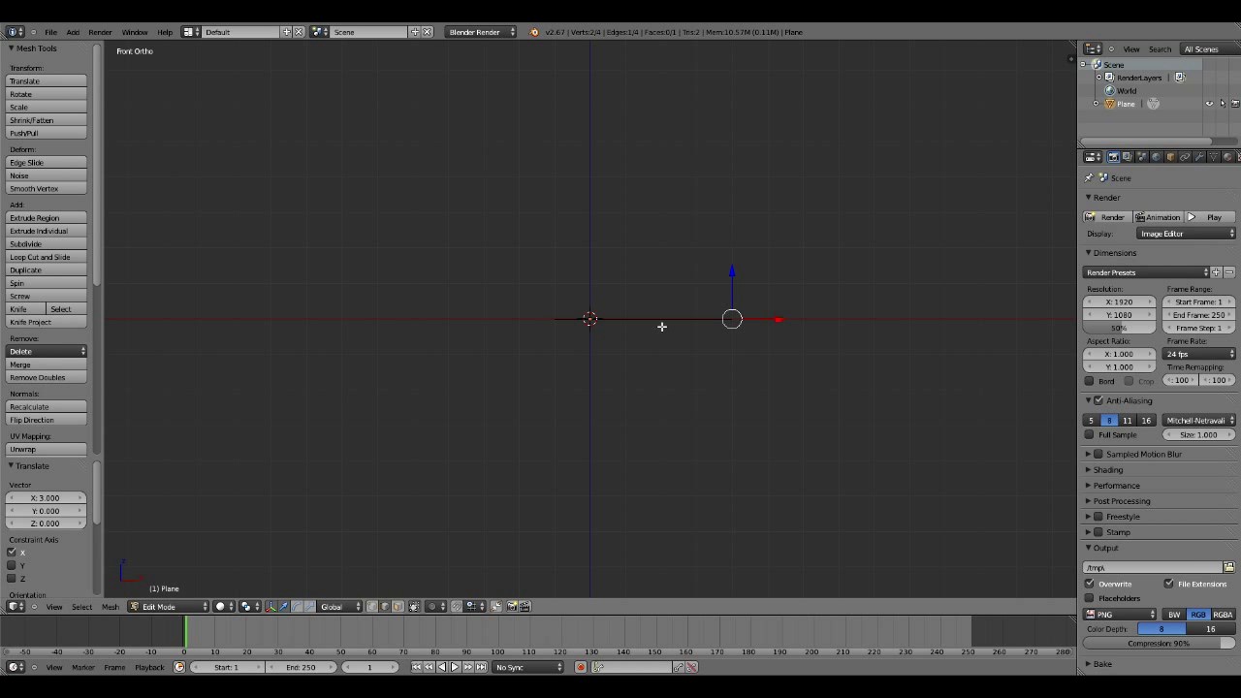
# - Extrude the edge up-right into a slope, then extrude a flat top 3 units along X
pyautogui.press('e')
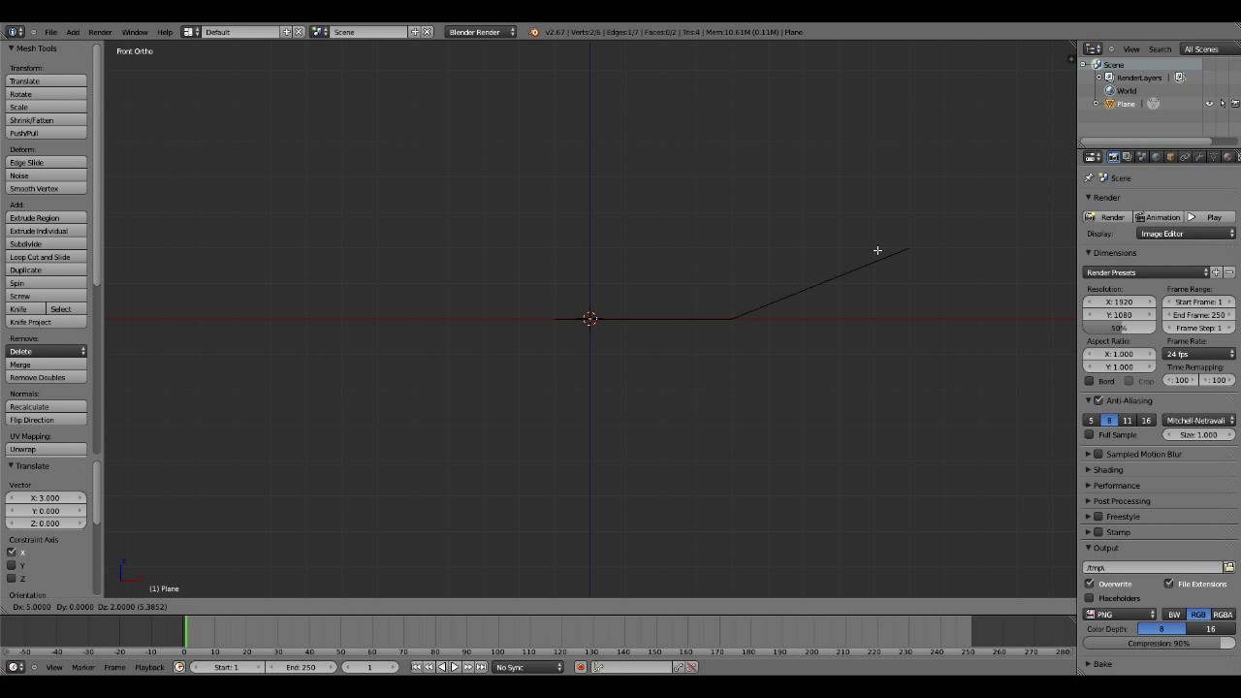
pyautogui.click(878, 250)
pyautogui.keyDown('shift'); pyautogui.moveTo(878, 250); pyautogui.dragTo(834, 274, button='middle'); pyautogui.keyUp('shift')
pyautogui.press('e')
pyautogui.press('x')
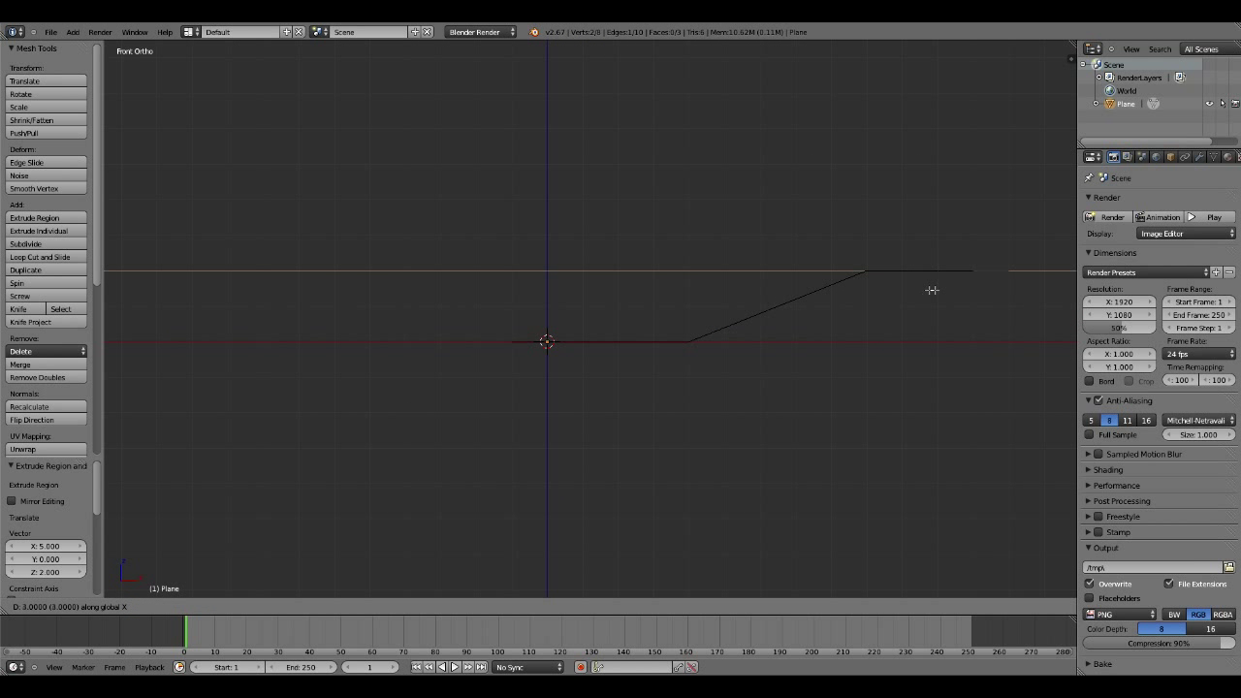
pyautogui.click(991, 290)
pyautogui.moveTo(992, 291); pyautogui.dragTo(679, 373, button='middle')
pyautogui.press('KP_1')
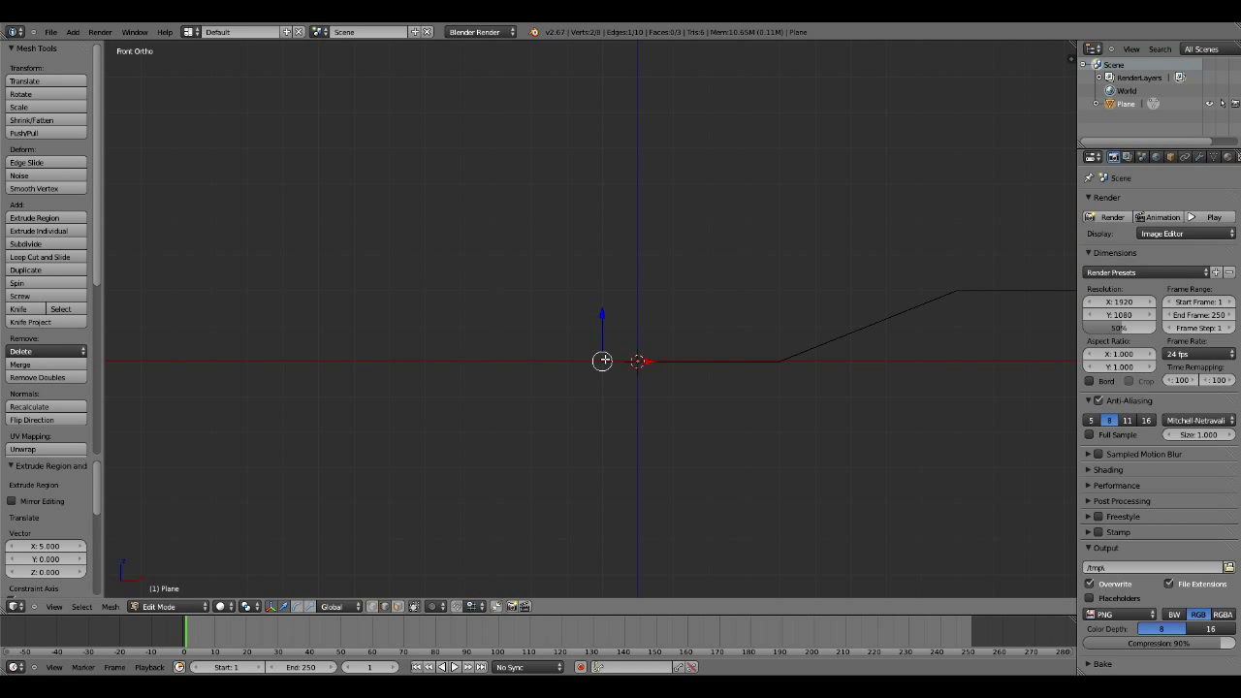
# - Move the left edge 2 units left along X to widen the floor
pyautogui.press('g')
pyautogui.press('x')
pyautogui.click(531, 345)
pyautogui.moveTo(531, 345); pyautogui.dragTo(549, 420, button='middle')
# - Snap the 3D cursor to the left edge, raise it to Z 2.7998, and spin the edge 90° in 9 steps
pyautogui.hotkey('shift', 's')
pyautogui.click(587, 414)
pyautogui.press('KP_1')
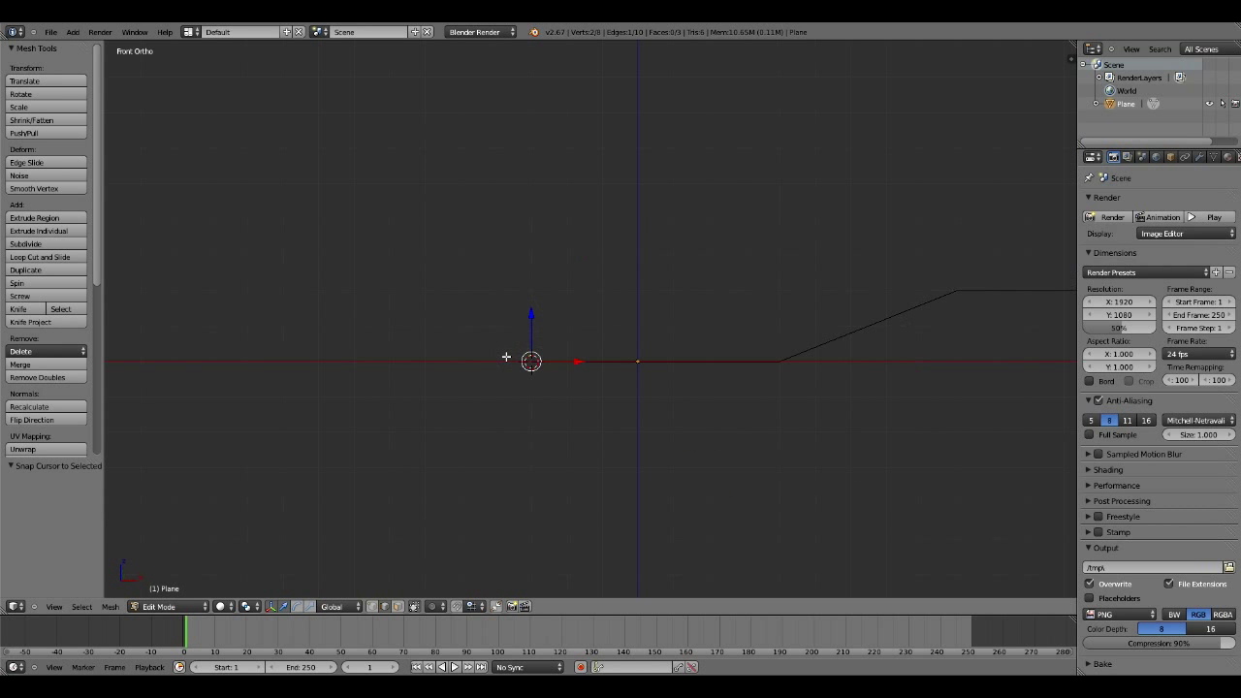
pyautogui.moveTo(505, 357); pyautogui.dragTo(552, 400, button='middle')
pyautogui.press('KP_1')
pyautogui.press('n')
pyautogui.scroll(-3, 1013, 429)
pyautogui.scroll(3, 1023, 412)
pyautogui.scroll(-2, 1013, 417)
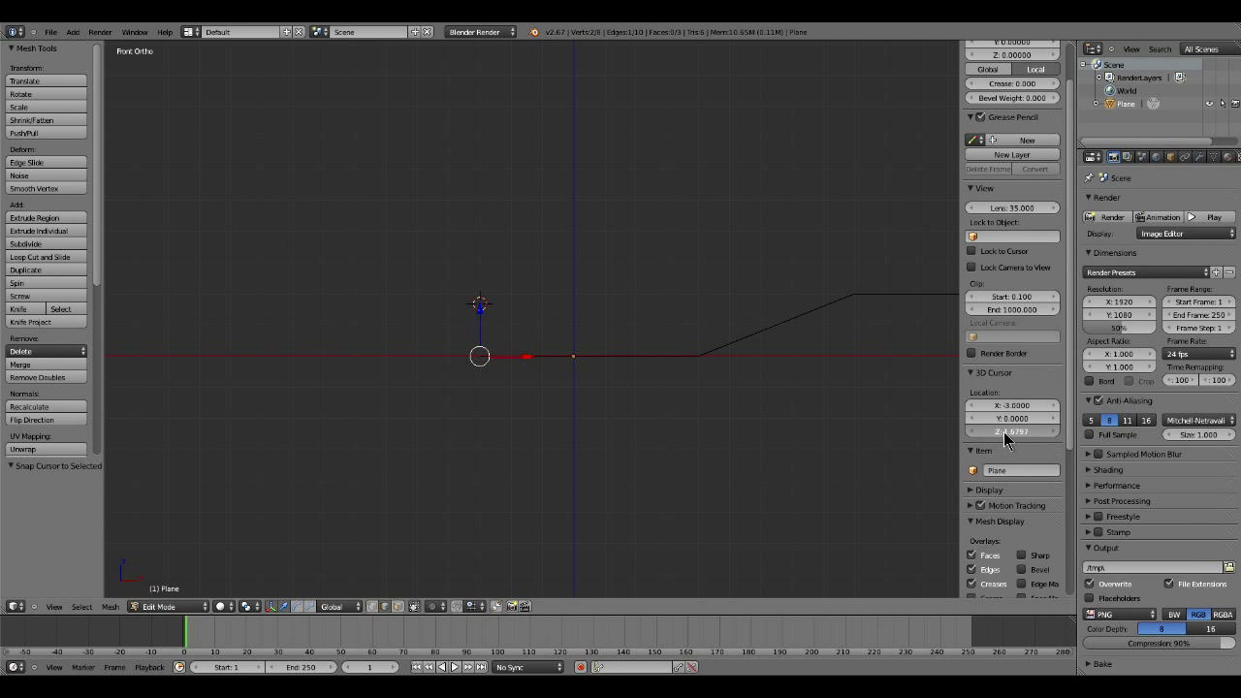
pyautogui.moveTo(1005, 432); pyautogui.dragTo(1004, 431)
pyautogui.click(15, 284)
pyautogui.moveTo(407, 291); pyautogui.dragTo(549, 310, button='middle')
# - Extrude the curve's top edge 6 units left along X, then select the front edge loop
pyautogui.press('e')
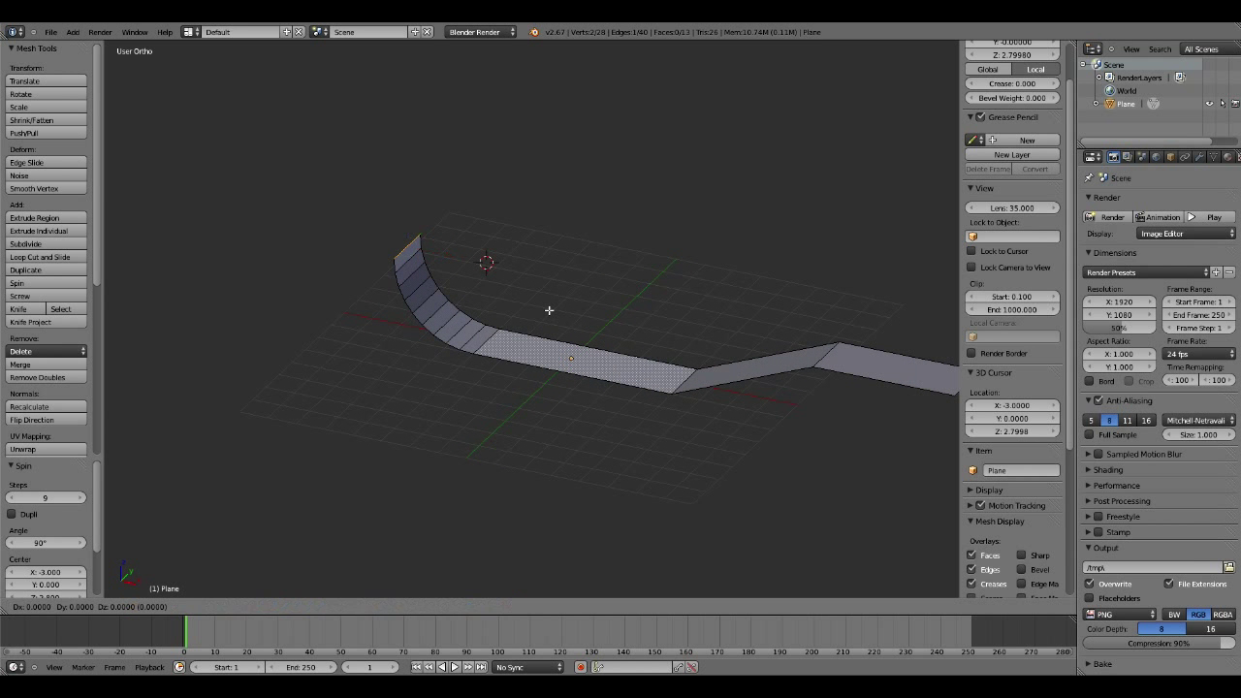
pyautogui.rightClick(549, 310)
pyautogui.press('g')
pyautogui.press('g')
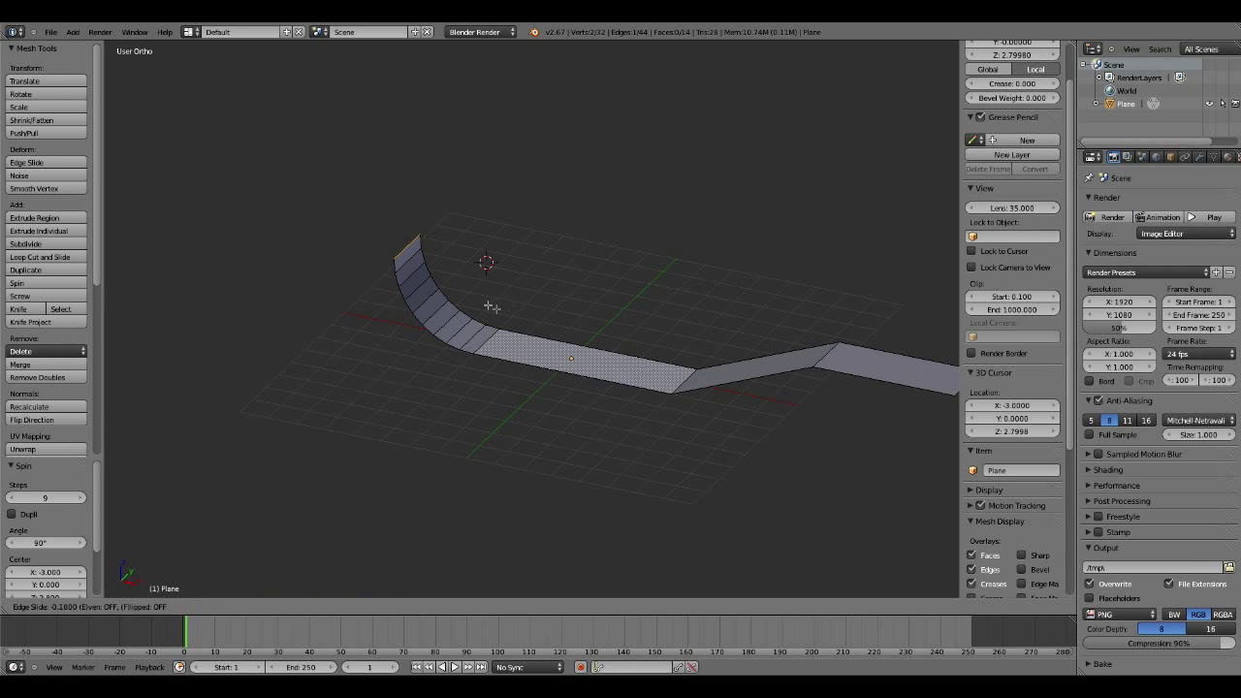
pyautogui.press('Escape')
pyautogui.hotkey('ctrl', 'z')
pyautogui.press('e')
pyautogui.press('x')
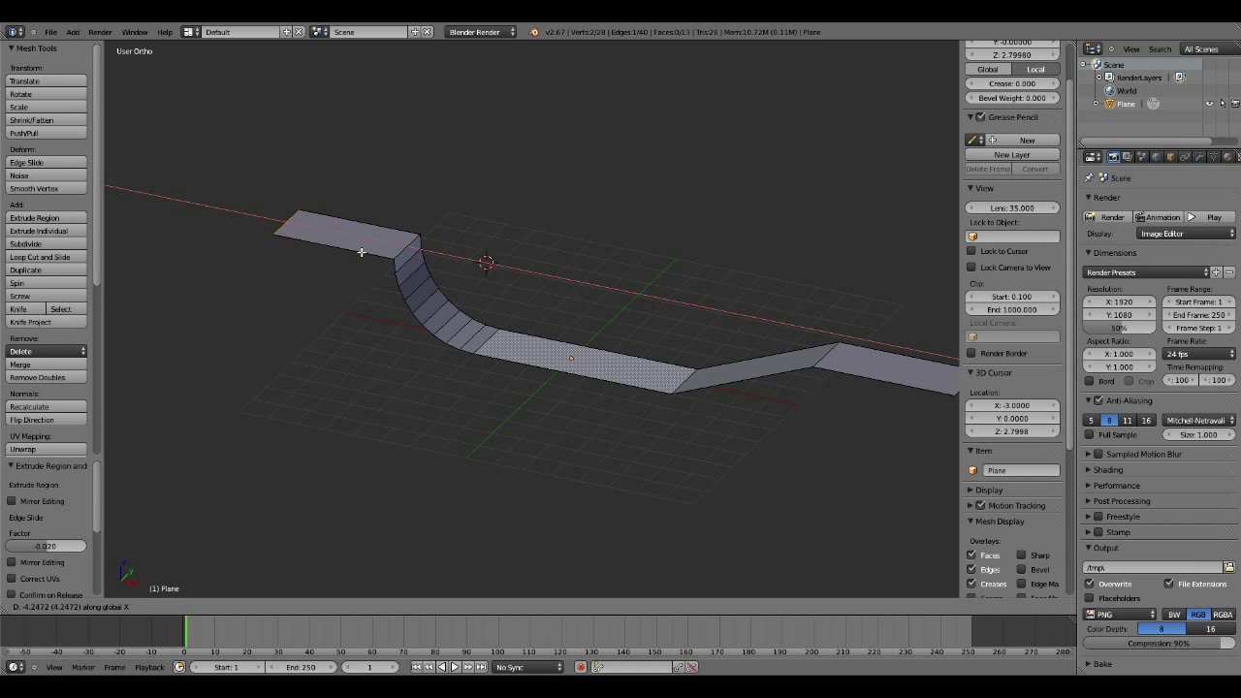
pyautogui.click(324, 241)
pyautogui.moveTo(380, 257); pyautogui.dragTo(454, 388, button='middle')
pyautogui.press('Tab')
pyautogui.press('Tab')
pyautogui.keyDown('alt'); pyautogui.rightClick(570, 352); pyautogui.keyUp('alt')
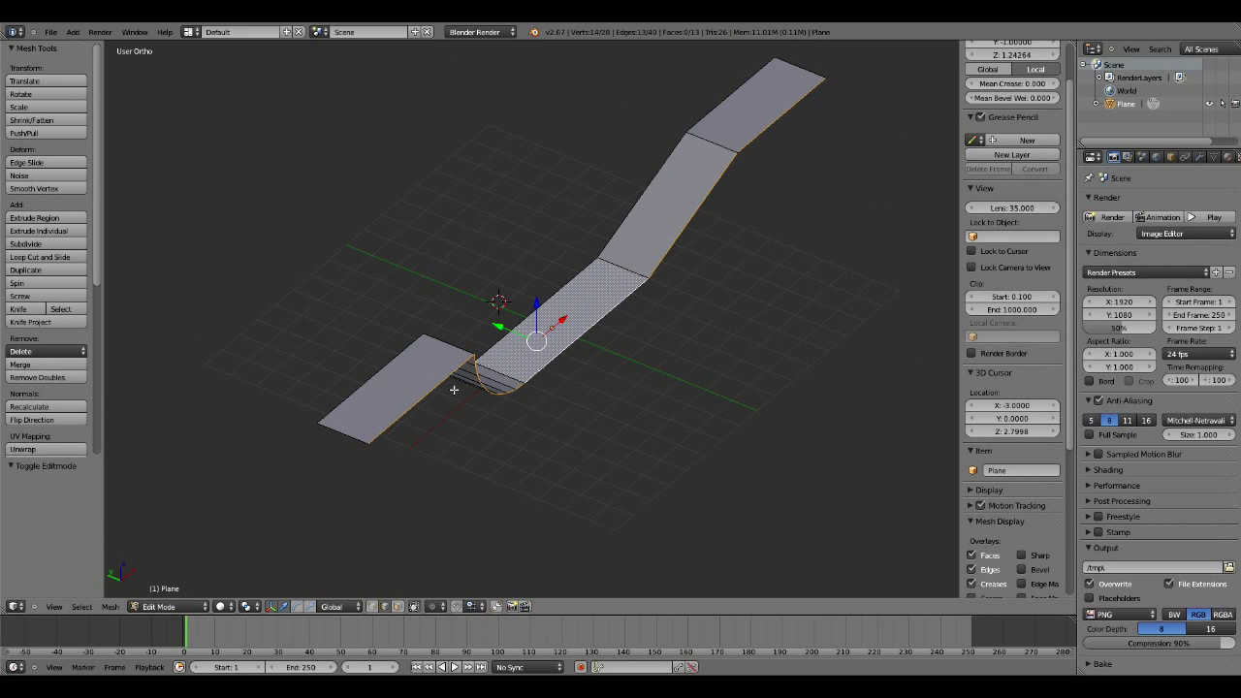
# - Extrude the front edges, flatten them to zero Z height, and lower them into tall walls
pyautogui.moveTo(454, 388); pyautogui.dragTo(622, 312, button='middle')
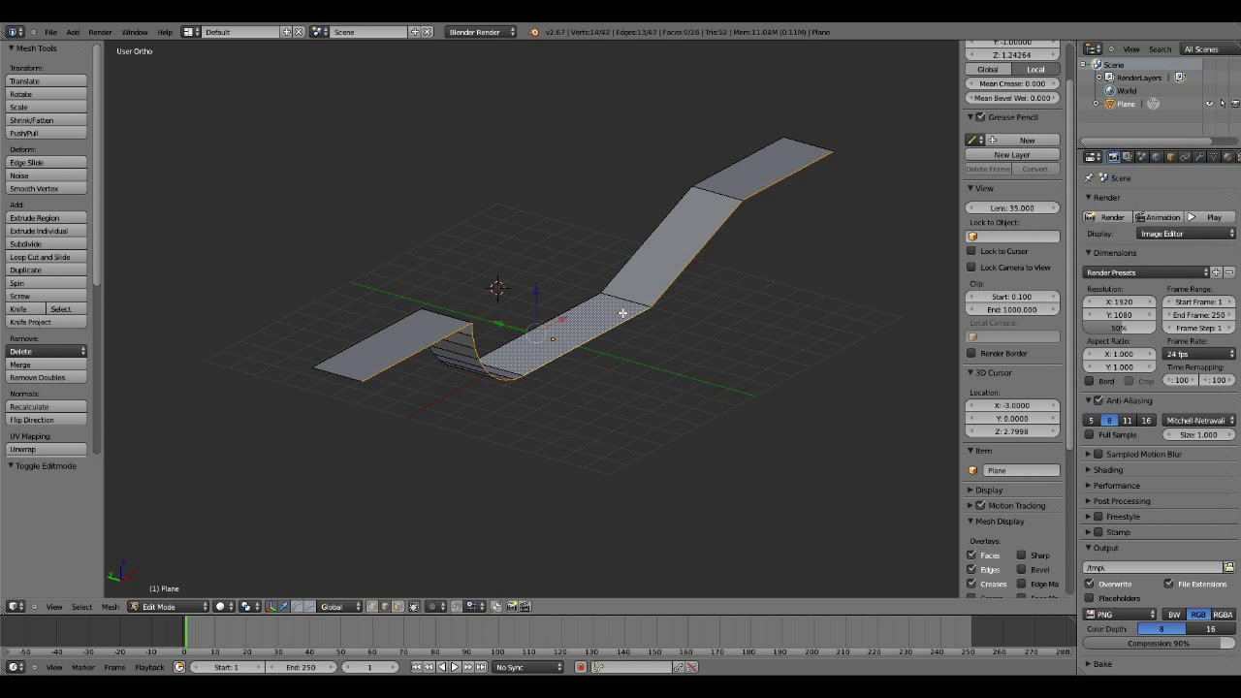
pyautogui.press('e')
pyautogui.press('z')
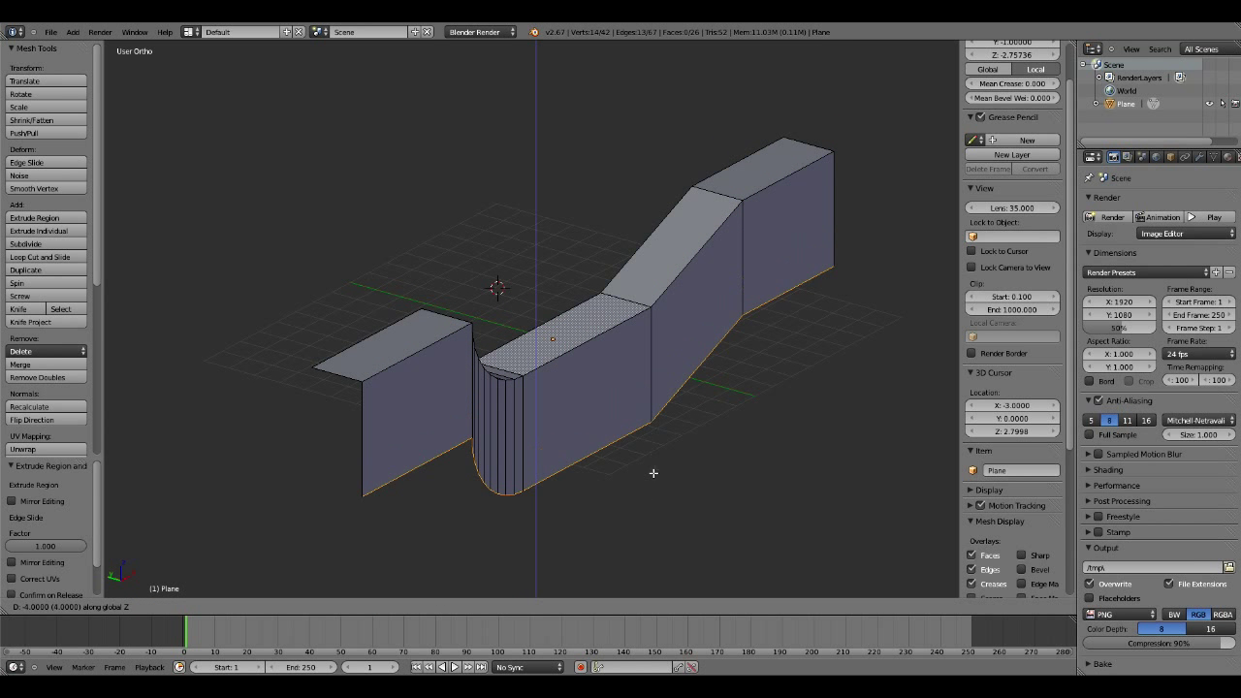
pyautogui.press('Escape')
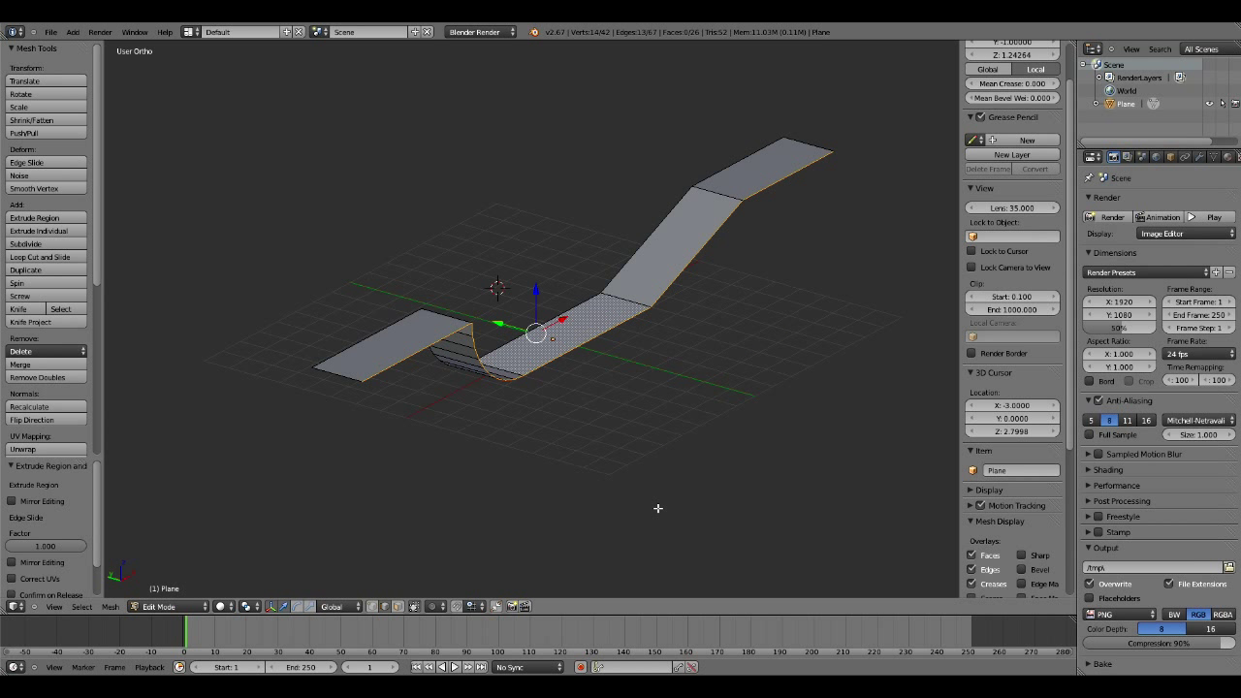
pyautogui.press('s')
pyautogui.press('z')
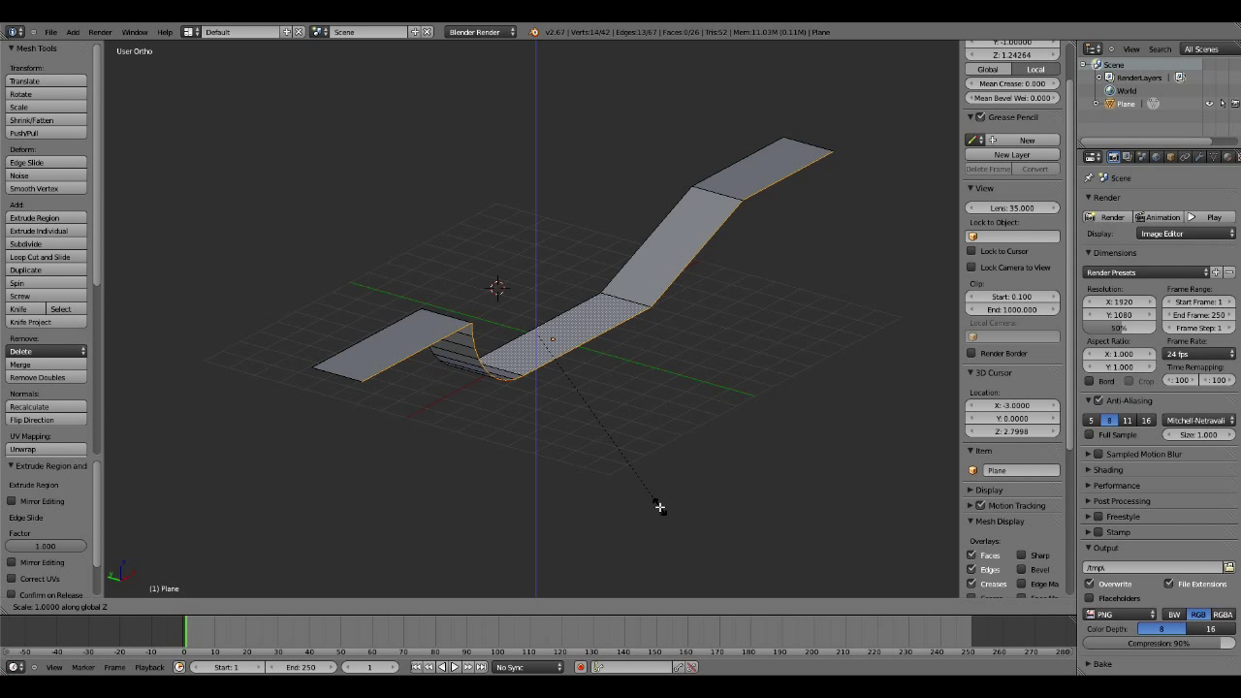
pyautogui.write('0')
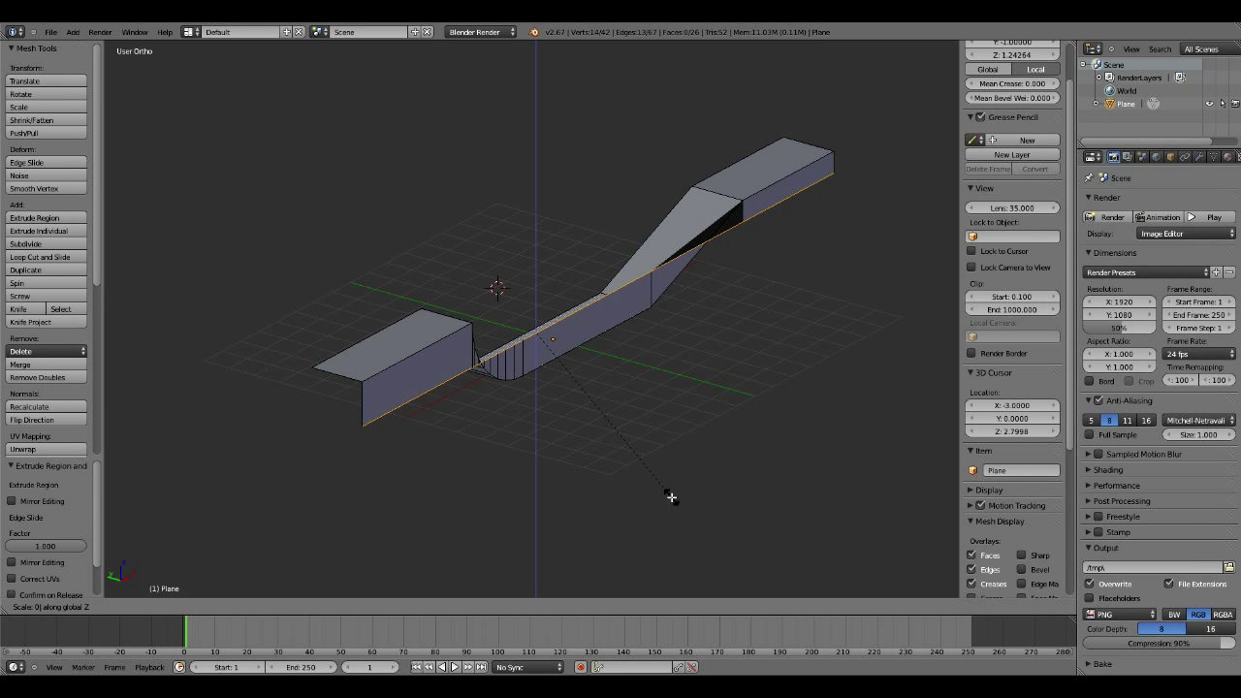
pyautogui.click(698, 562)
pyautogui.press('g')
pyautogui.press('z')
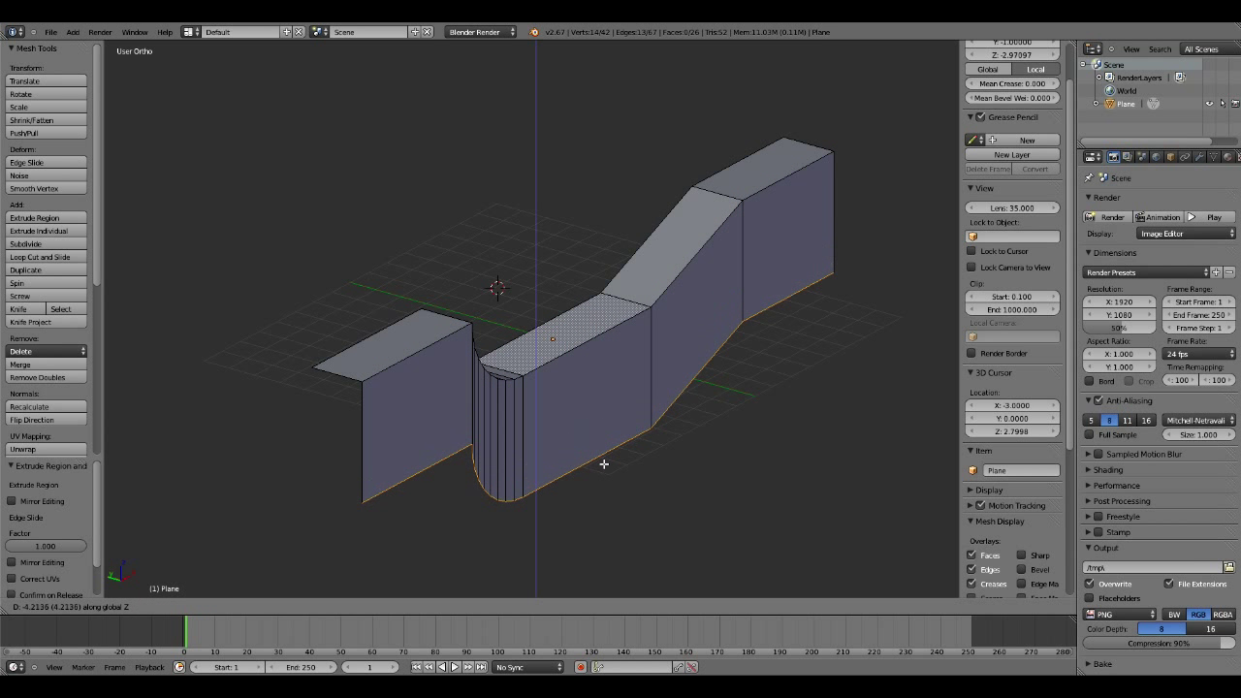
pyautogui.click(605, 467)
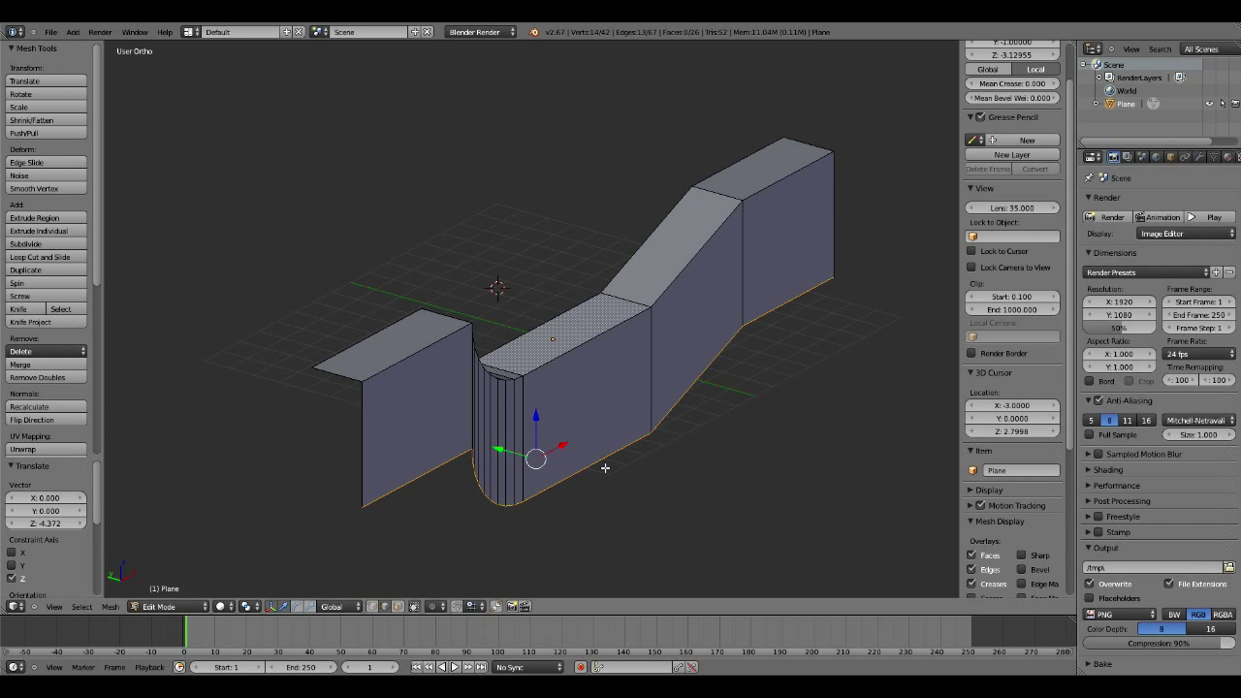
# - Scale the bottom edges to 0 along Z so they lie flat, then return to Object Mode
pyautogui.press('s')
pyautogui.press('z')
pyautogui.press('0')
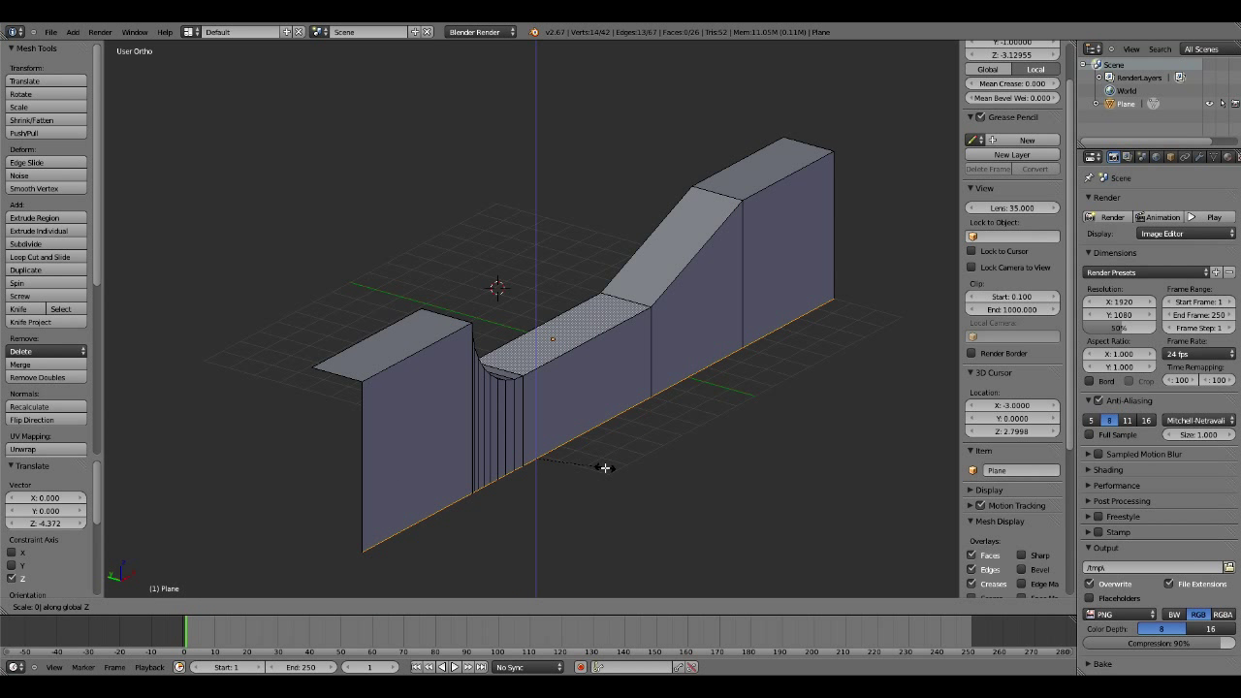
pyautogui.press('Return')
pyautogui.moveTo(605, 468); pyautogui.dragTo(552, 395, button='middle')
pyautogui.press('t')
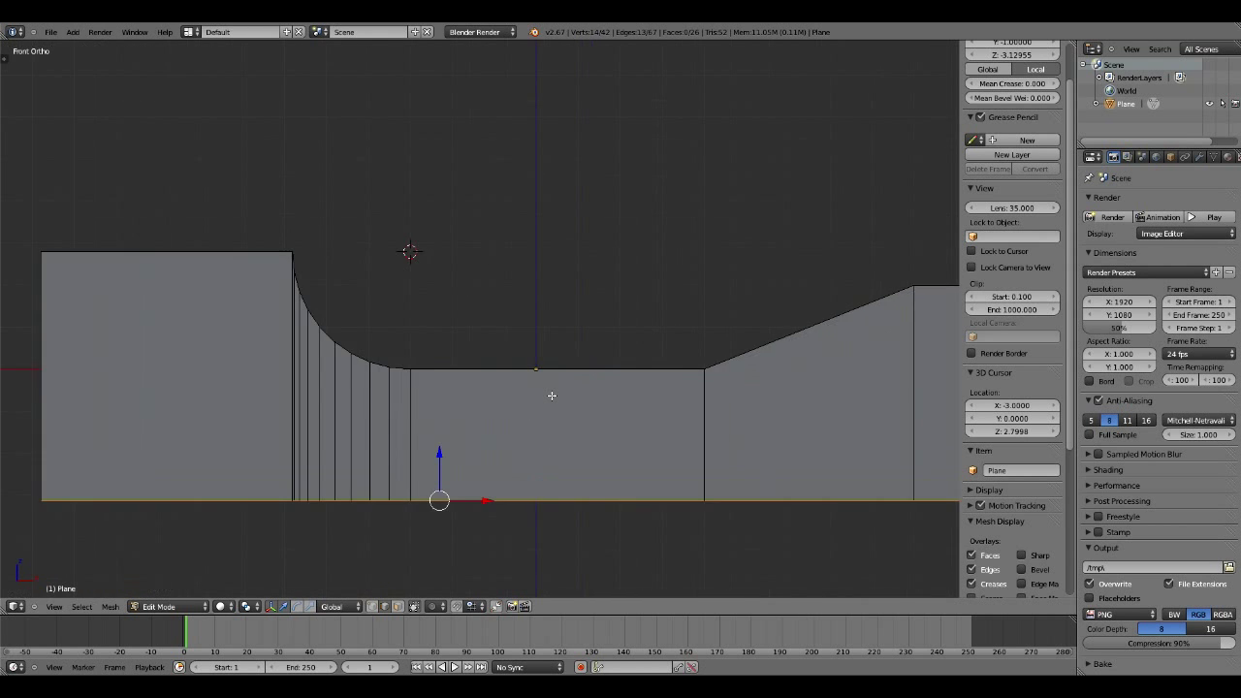
pyautogui.press('n')
pyautogui.press('t')
pyautogui.press('n')
pyautogui.scroll(2, 552, 395)
pyautogui.press('Tab')
# - Give the ramp new material Material.001 with a green diffuse colour, and enlarge the lower area
pyautogui.click(1227, 156)
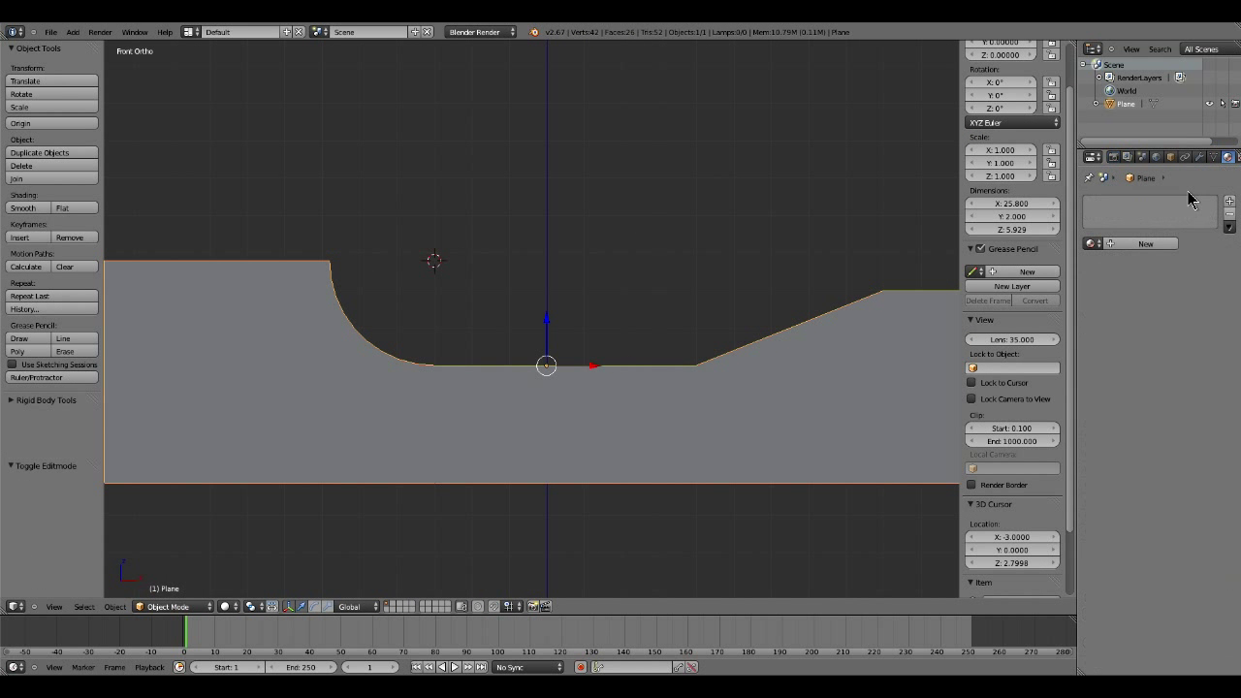
pyautogui.click(1139, 248)
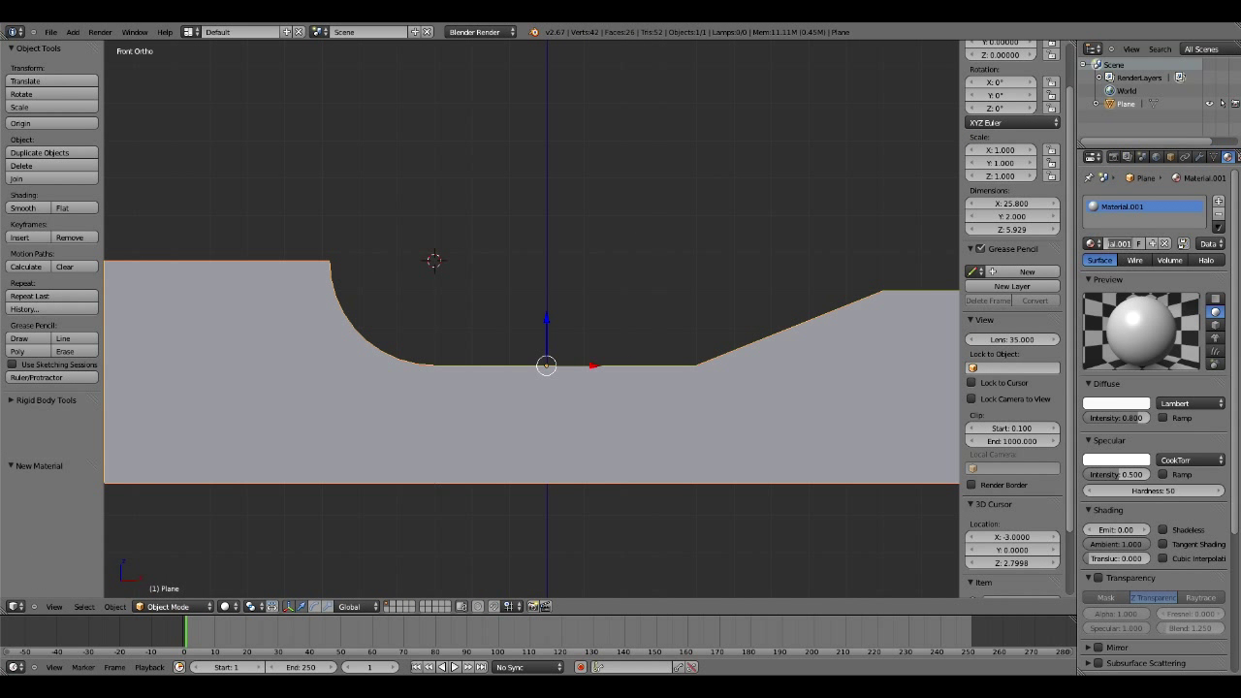
pyautogui.click(1123, 405)
pyautogui.moveTo(1076, 276); pyautogui.dragTo(1016, 236)
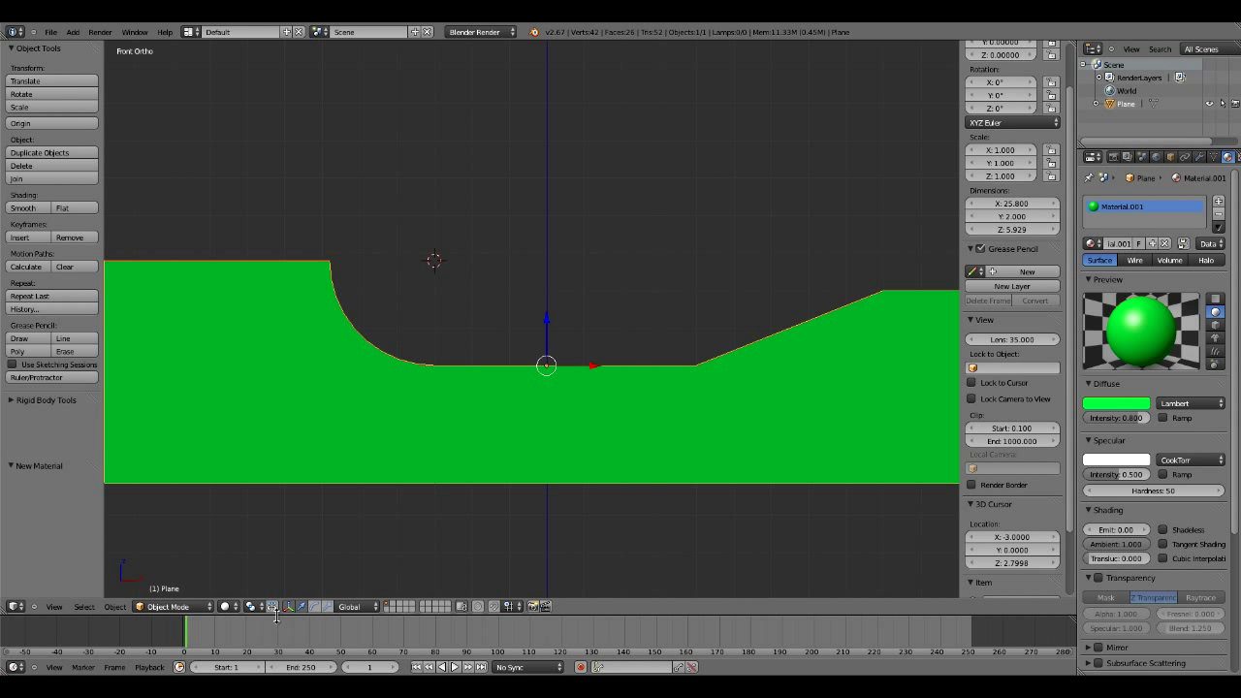
pyautogui.moveTo(330, 618); pyautogui.dragTo(329, 486)
pyautogui.click(14, 666)
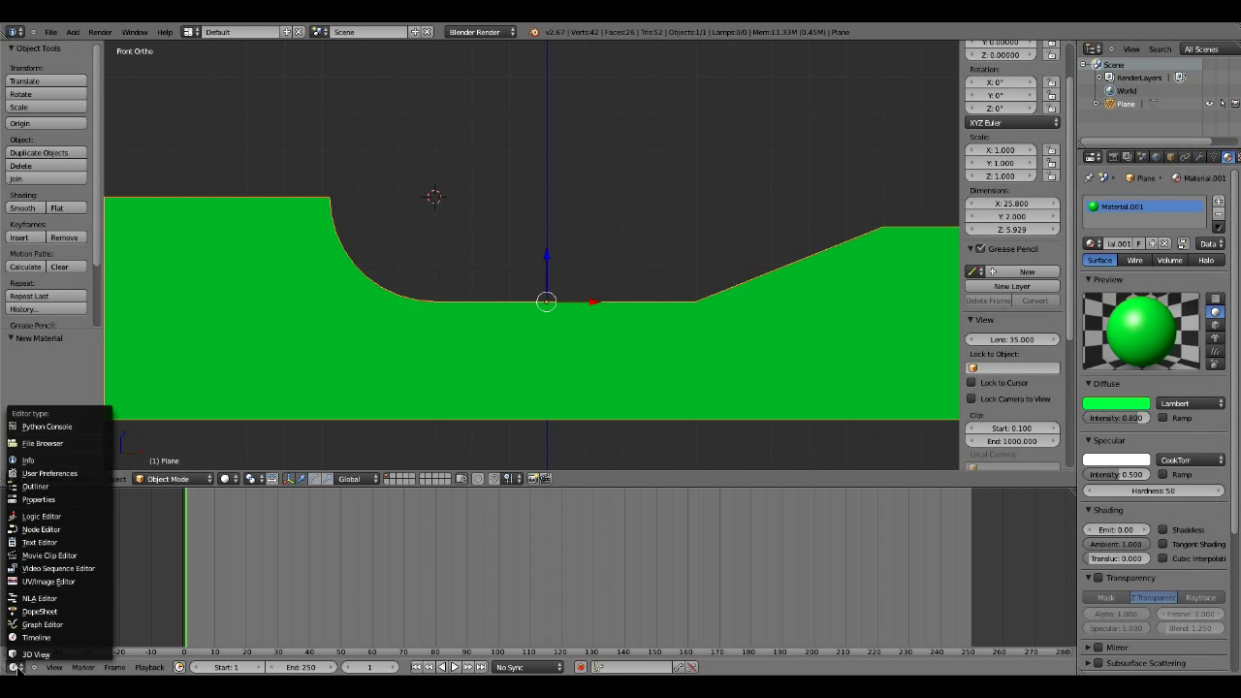
# - Switch the lower area to the Logic Editor and add a Float game property named 'ground'
pyautogui.click(24, 515)
pyautogui.click(22, 517)
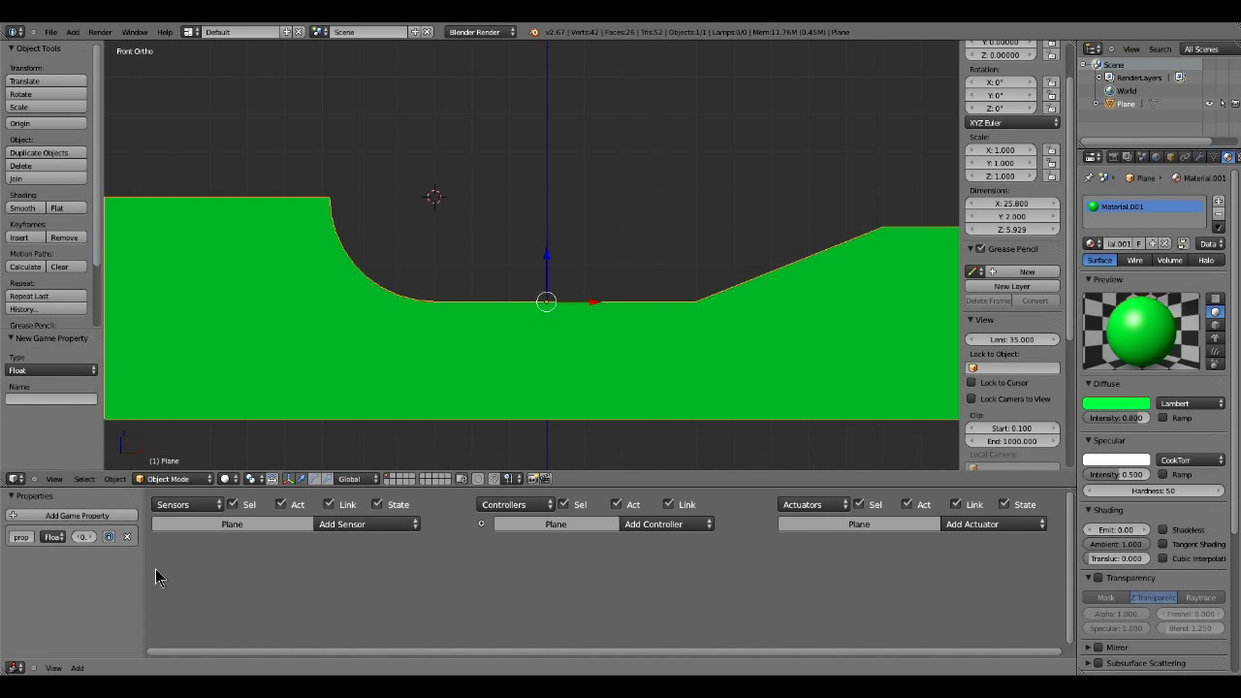
pyautogui.click(21, 536)
pyautogui.moveTo(144, 561); pyautogui.dragTo(237, 560)
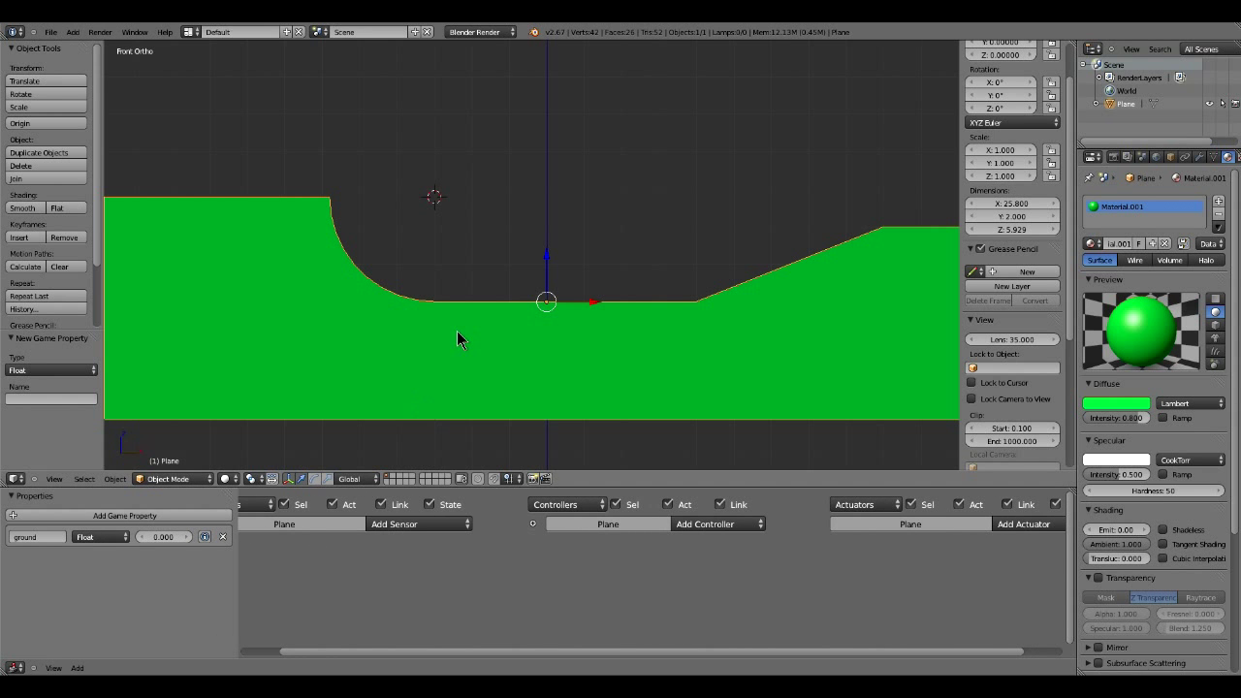
pyautogui.moveTo(456, 330); pyautogui.dragTo(449, 374, button='middle')
pyautogui.press('Return')
# - Make the ramp's green material Shadeless and snap the 3D cursor to the scene centre
pyautogui.moveTo(541, 385); pyautogui.dragTo(543, 326, button='middle')
pyautogui.press('KP_1')
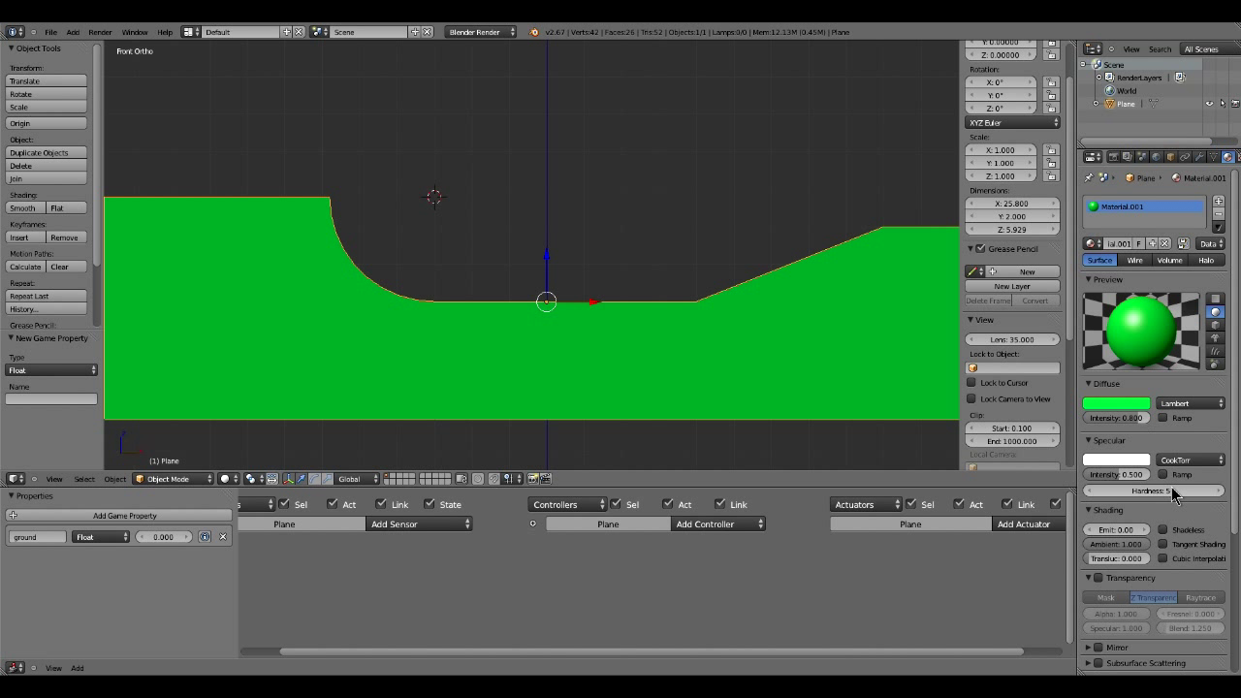
pyautogui.click(1175, 529)
pyautogui.keyDown('shift'); pyautogui.moveTo(656, 235); pyautogui.dragTo(628, 262, button='middle'); pyautogui.keyUp('shift')
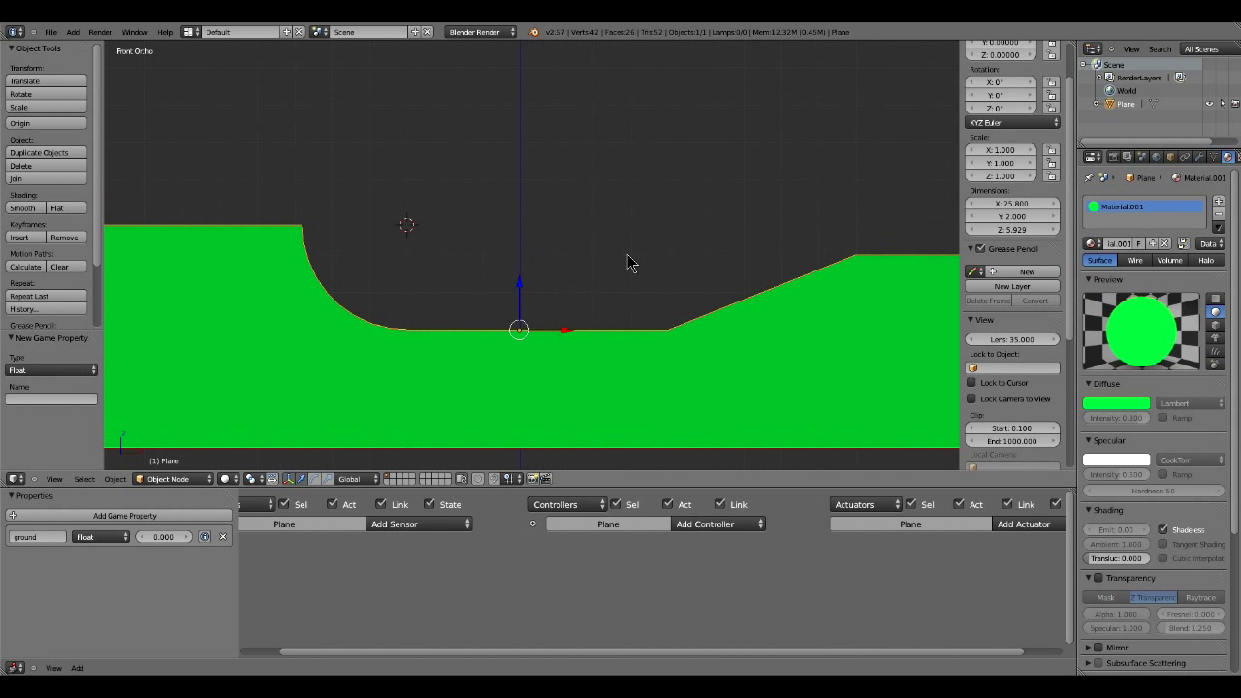
pyautogui.hotkey('shift', 'a')
pyautogui.hotkey('shift', 's')
pyautogui.hotkey('shift', 's')
pyautogui.click(497, 268)
# - Add a cube at the scene centre and scale it to 0.5
pyautogui.moveTo(501, 274); pyautogui.dragTo(531, 262, button='middle')
pyautogui.hotkey('shift', 'a')
pyautogui.moveTo(528, 255)
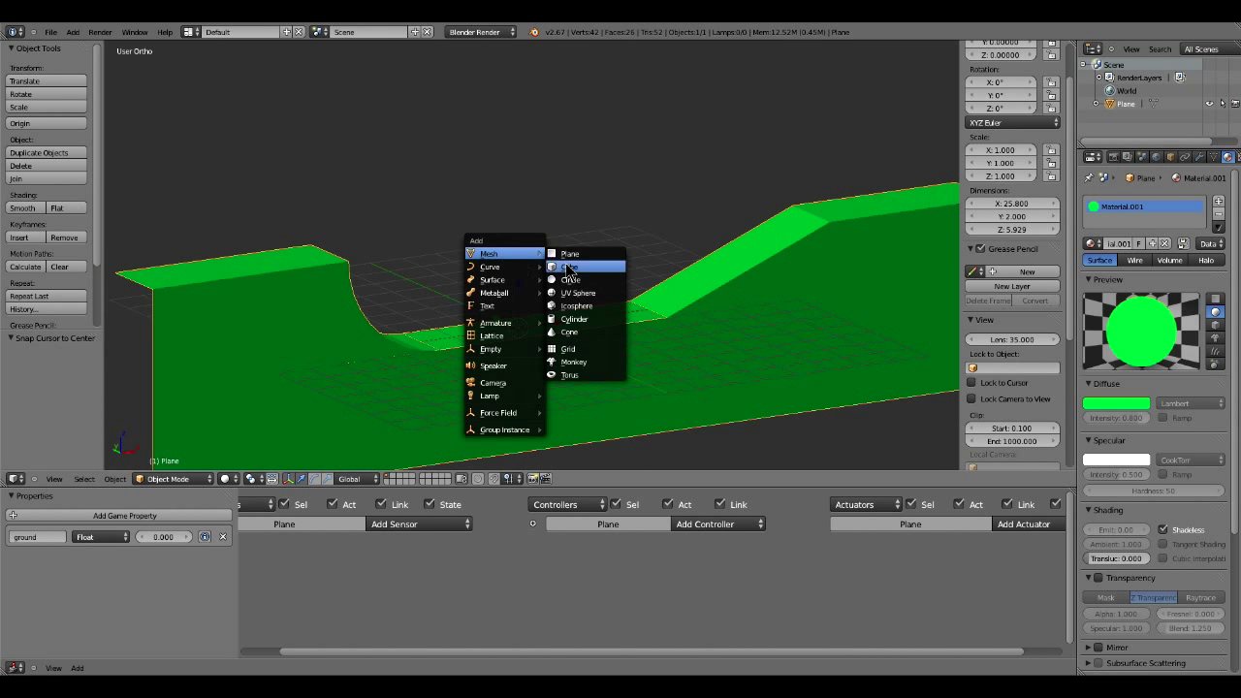
pyautogui.click(600, 278)
pyautogui.moveTo(600, 278); pyautogui.dragTo(499, 344, button='middle')
pyautogui.press('s')
pyautogui.write('0.5')
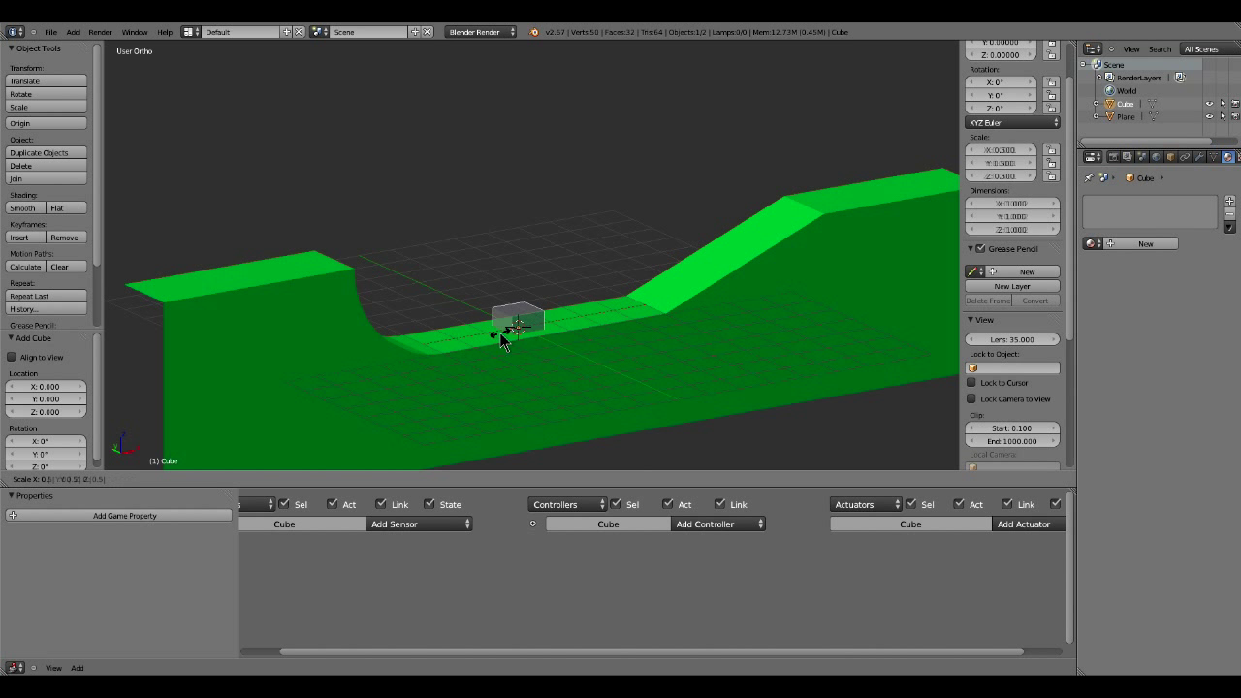
pyautogui.press('Return')
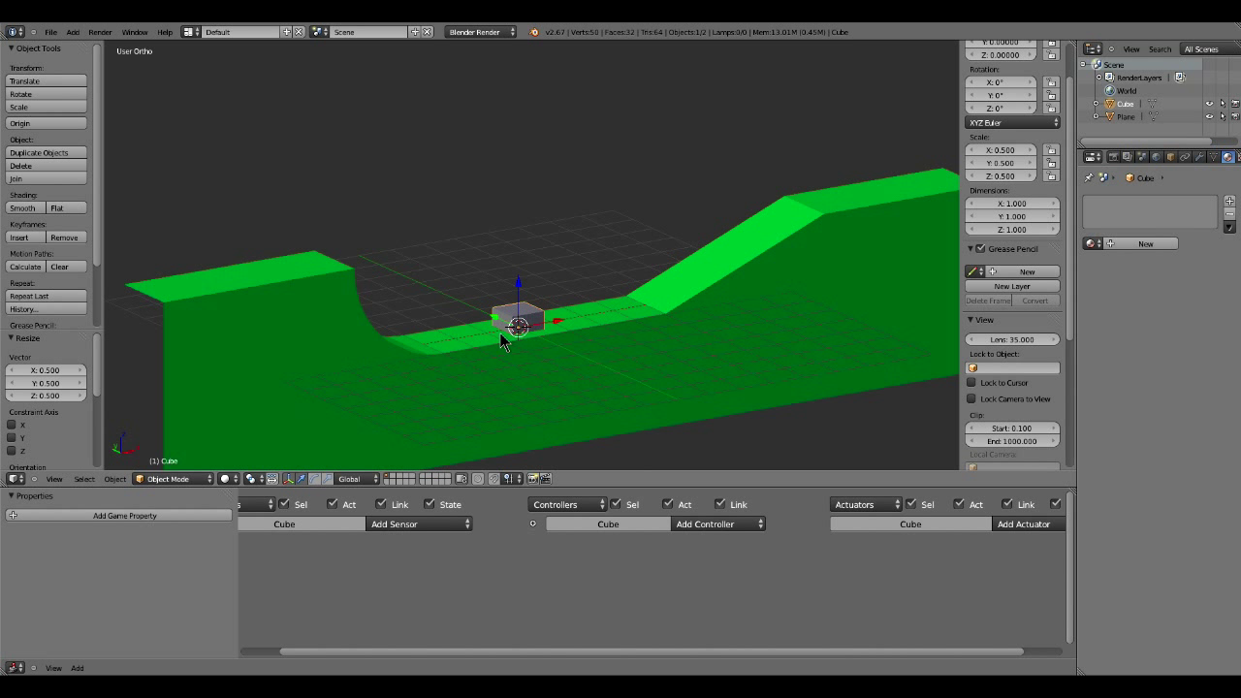
# - Lift the cube to Z 0.5 so it rests on the ramp floor
pyautogui.press('KP_1')
pyautogui.write('gz')
pyautogui.write('1')
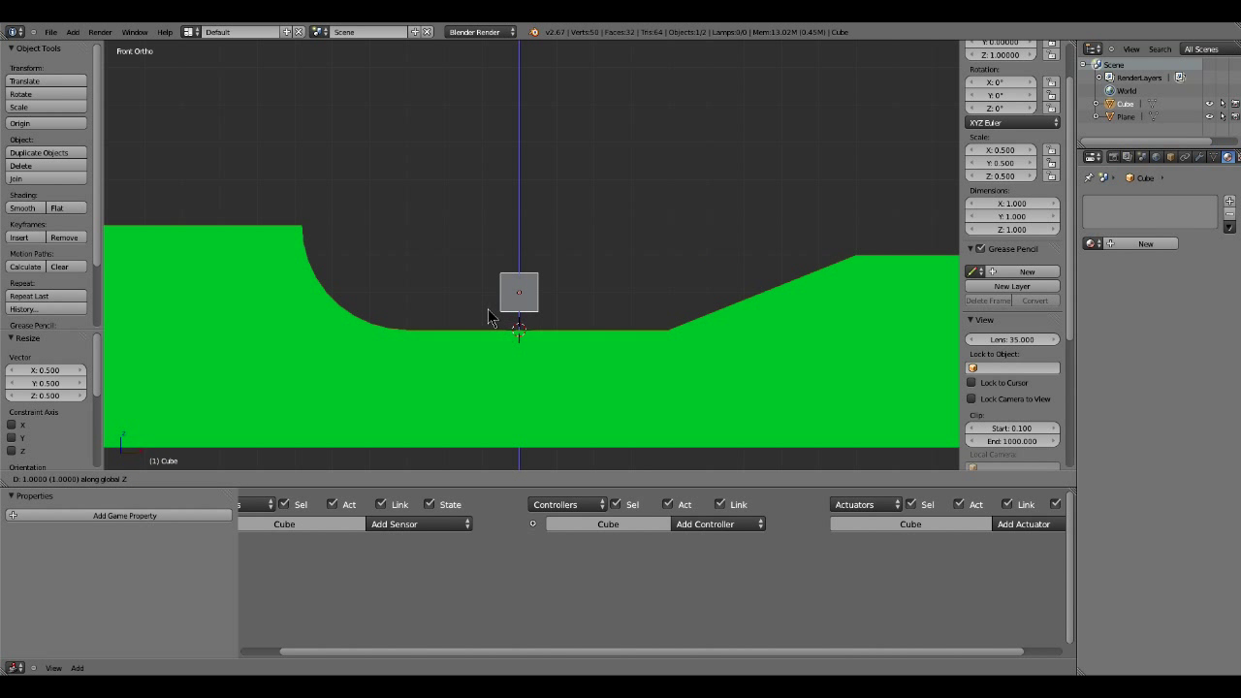
pyautogui.press('BackSpace')
pyautogui.click(547, 405)
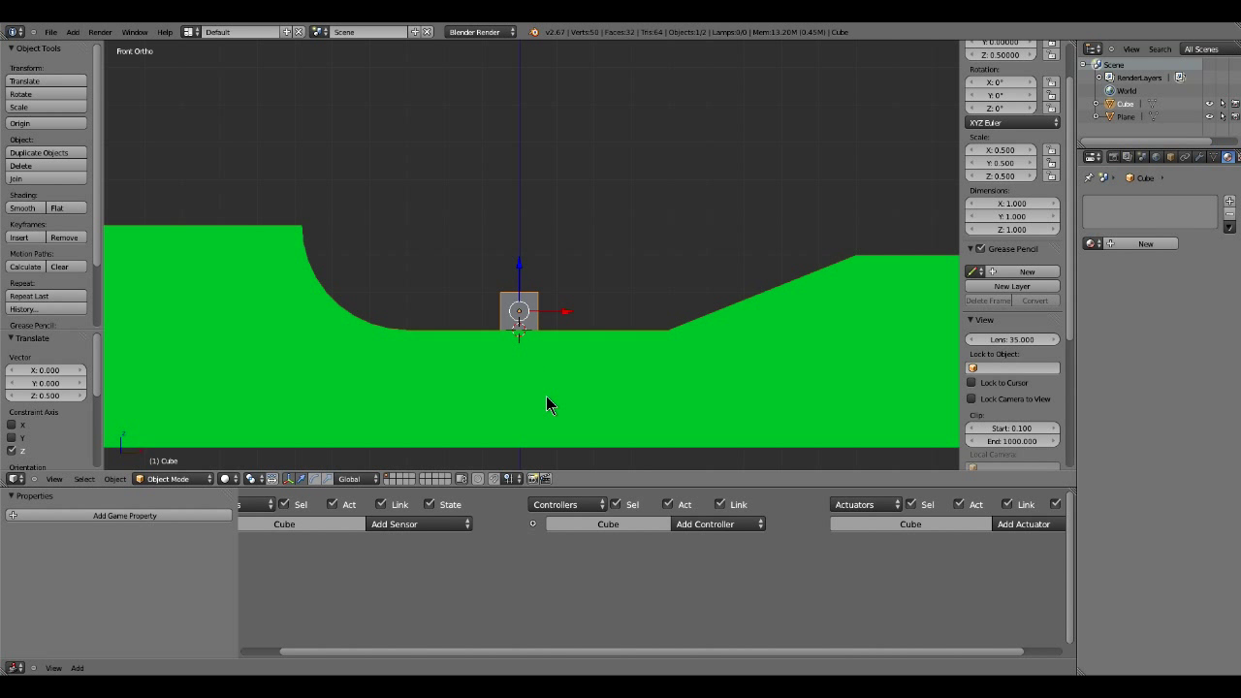
pyautogui.moveTo(546, 405); pyautogui.dragTo(519, 339, button='middle')
# - Raise the cube's top face 1 unit along Z and give the box a new material
pyautogui.press('Tab')
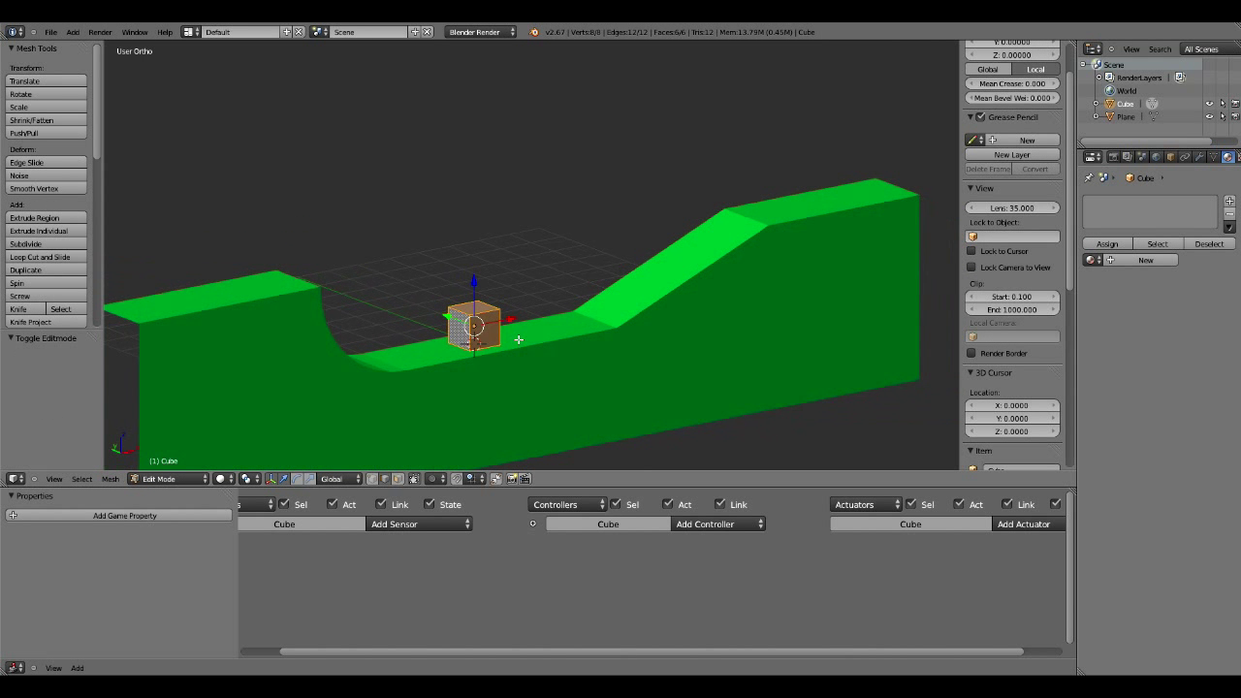
pyautogui.press('a')
pyautogui.hotkey('ctrl', 'Tab')
pyautogui.click(470, 316)
pyautogui.rightClick(472, 310)
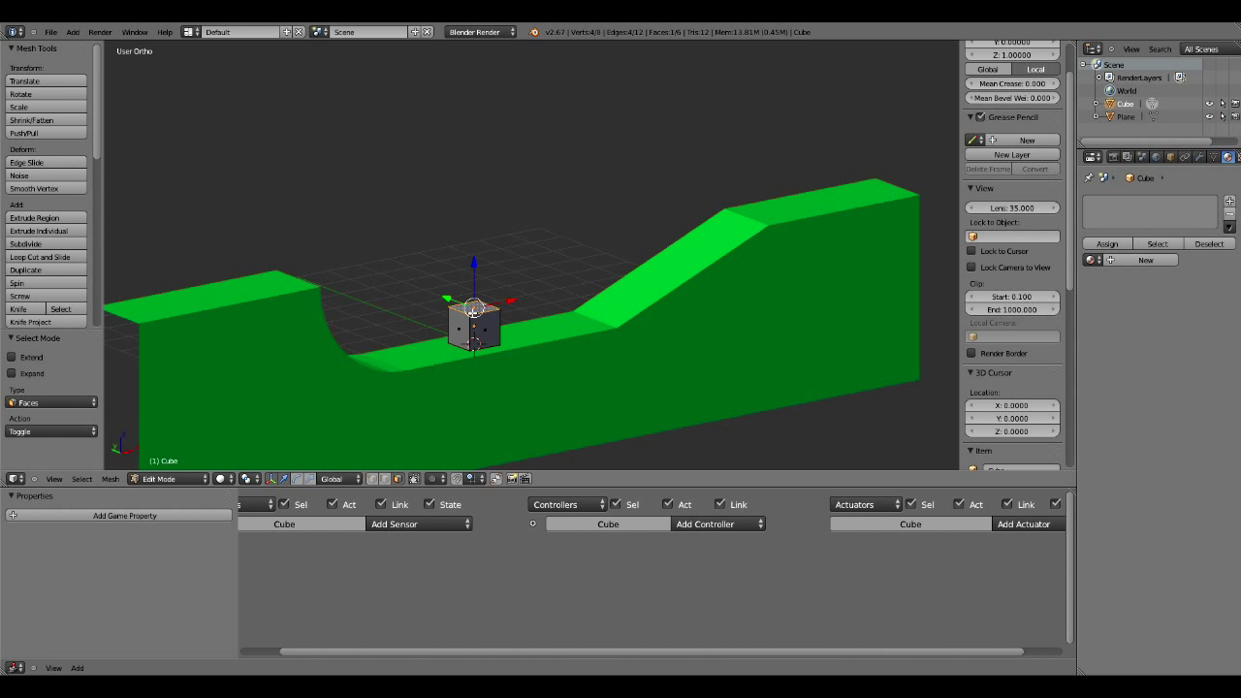
pyautogui.press('g')
pyautogui.press('z')
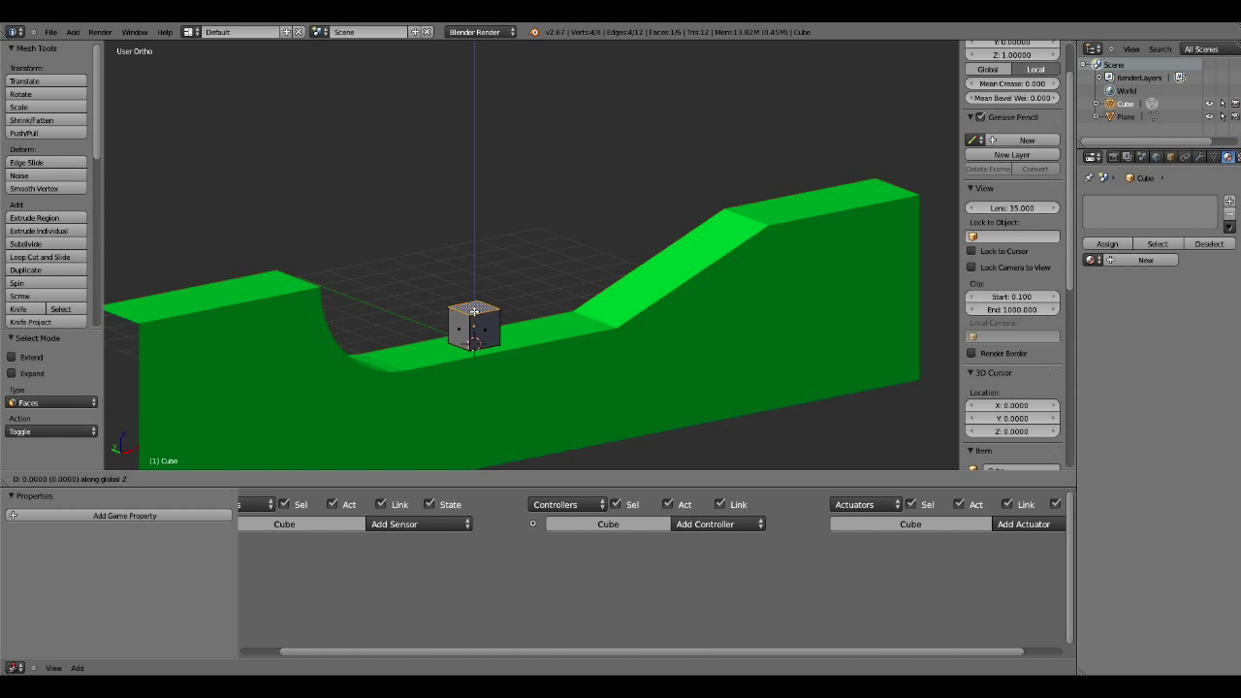
pyautogui.write('1')
pyautogui.press('Return')
pyautogui.moveTo(476, 308); pyautogui.dragTo(426, 329, button='middle')
pyautogui.press('Tab')
pyautogui.click(1145, 243)
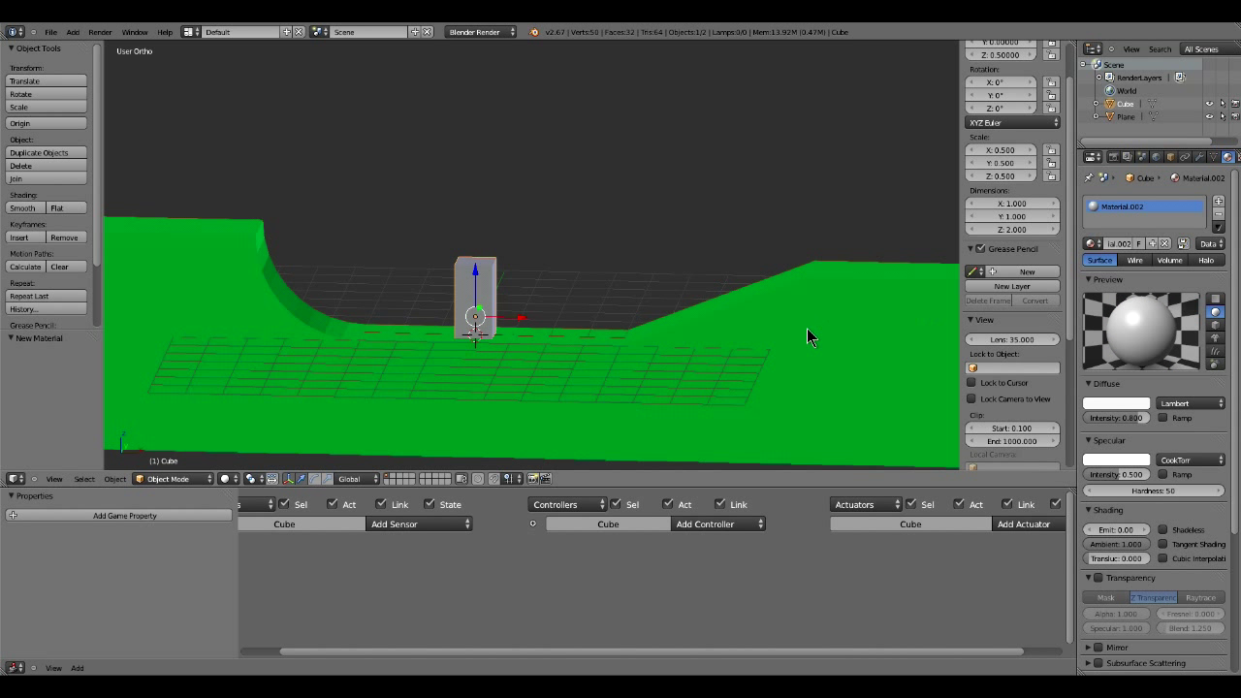
# - Set the box's Material.002 diffuse colour to cyan
pyautogui.click(1126, 405)
pyautogui.click(1080, 239)
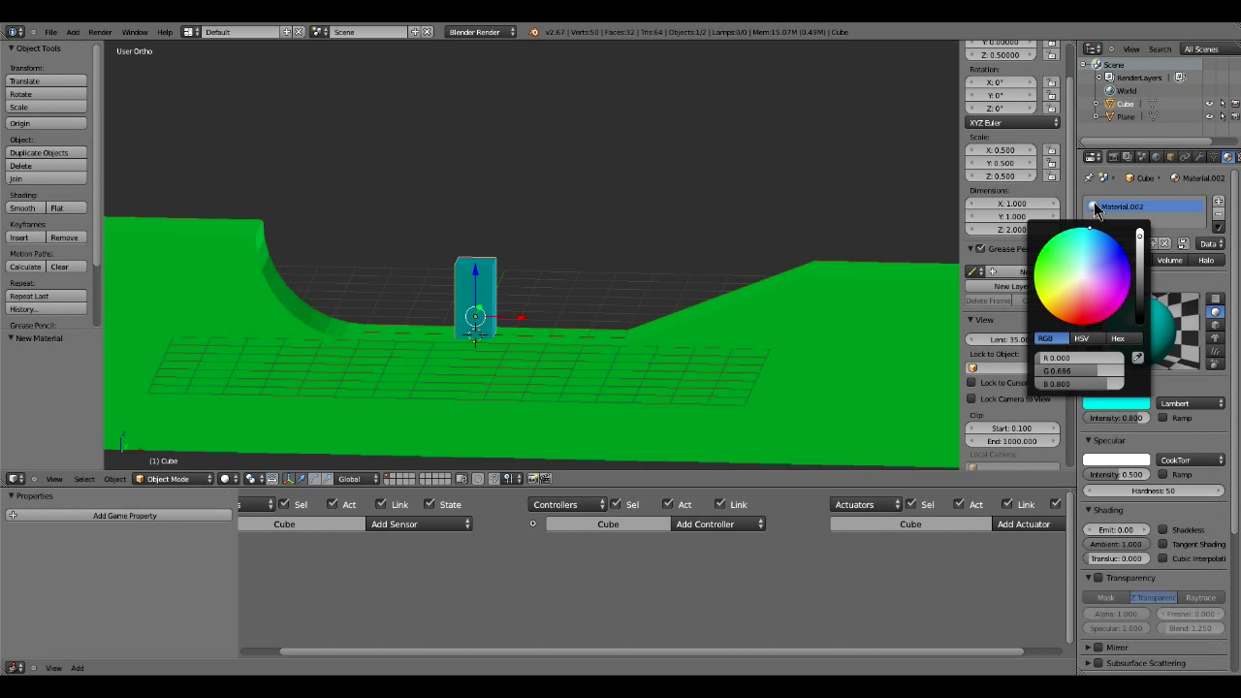
pyautogui.moveTo(626, 366); pyautogui.dragTo(471, 324, button='middle')
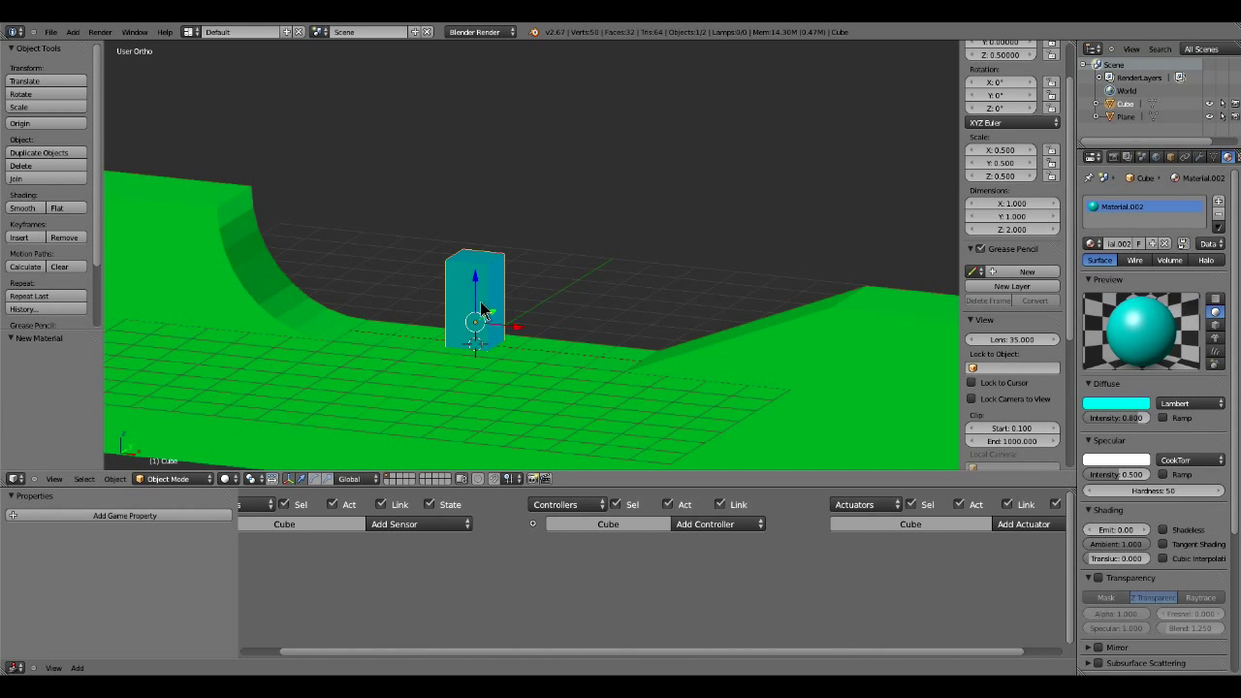
# - Unhide the cyan box with Alt+H and reselect it in the front orthographic view
pyautogui.press('h')
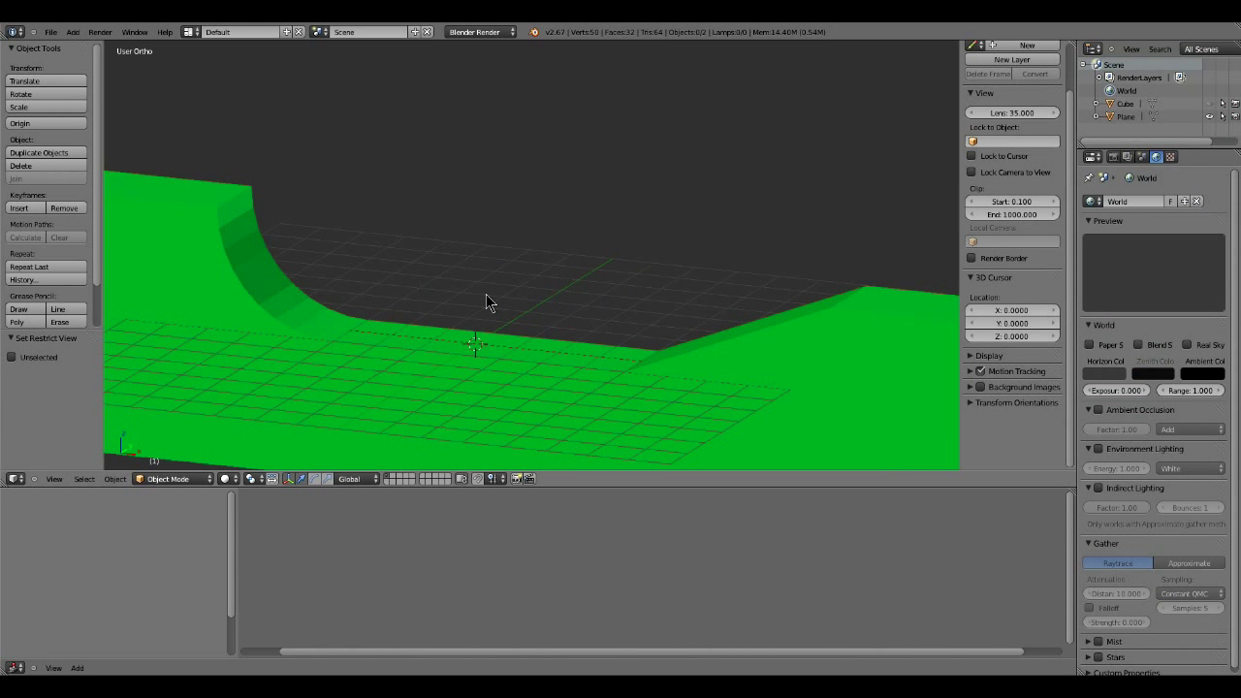
pyautogui.hotkey('alt', 'h')
pyautogui.moveTo(543, 217); pyautogui.dragTo(490, 357, button='middle')
pyautogui.rightClick(510, 391)
pyautogui.rightClick(484, 288)
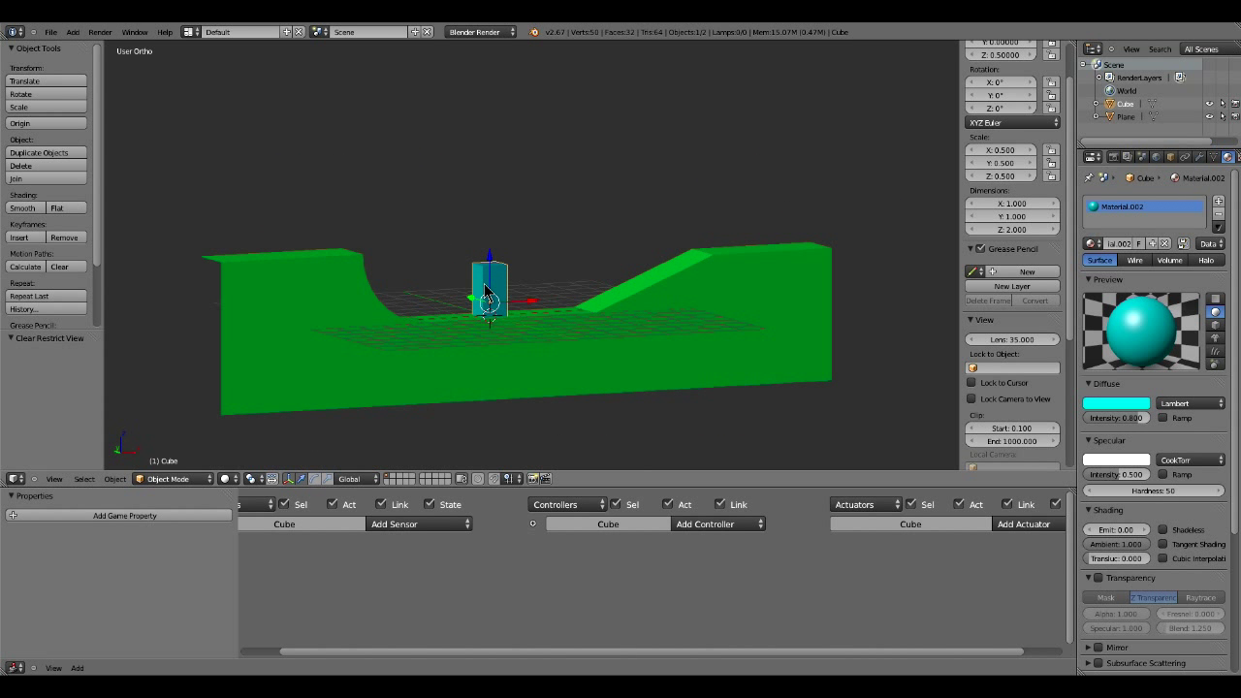
pyautogui.press('KP_1')
pyautogui.scroll(3, 488, 290)
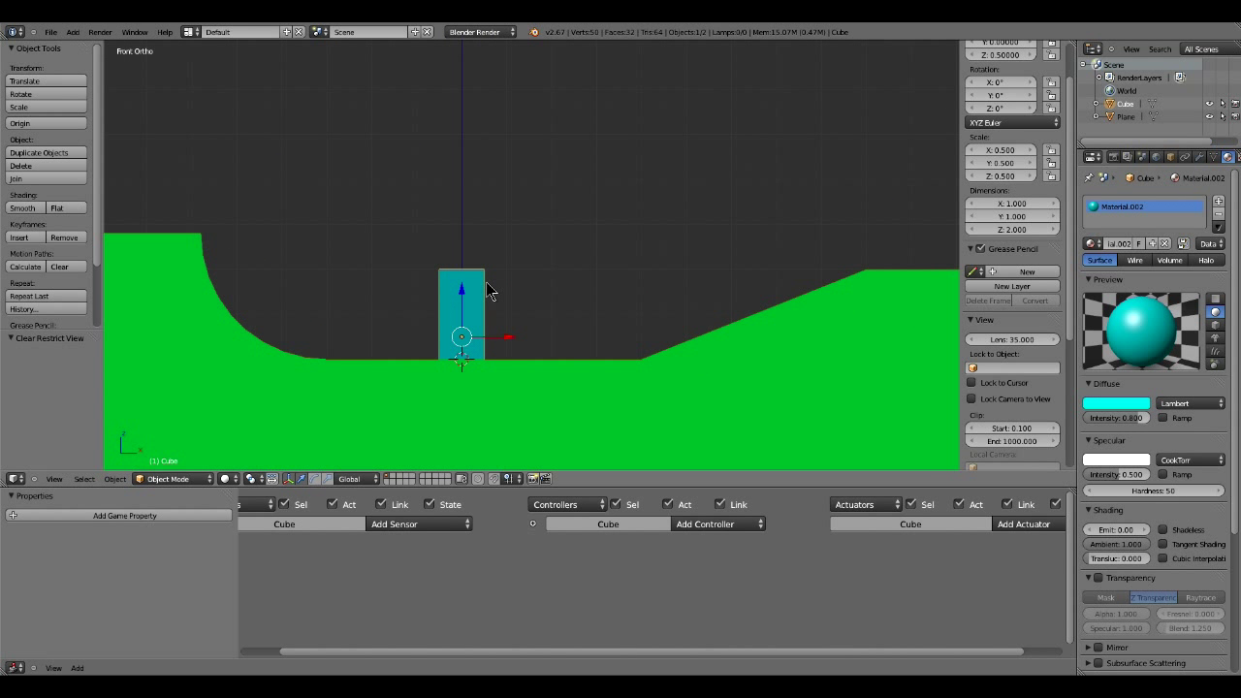
pyautogui.scroll(-1, 911, 511)
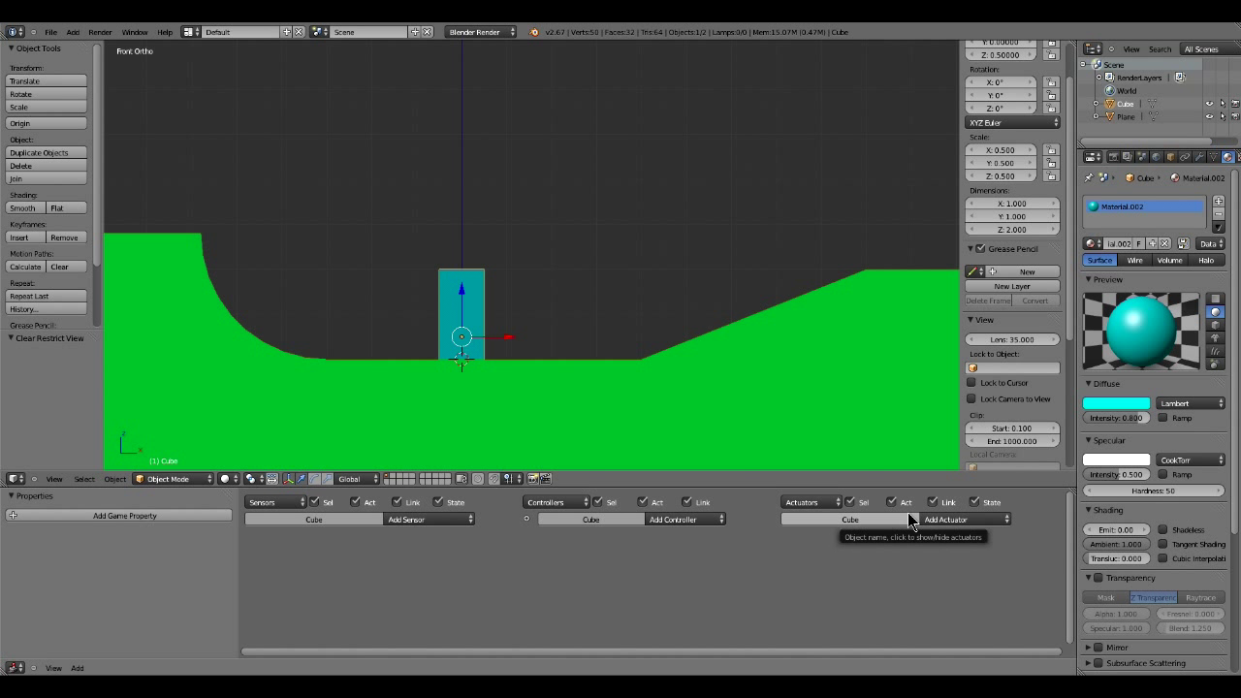
pyautogui.scroll(-1, 429, 591)
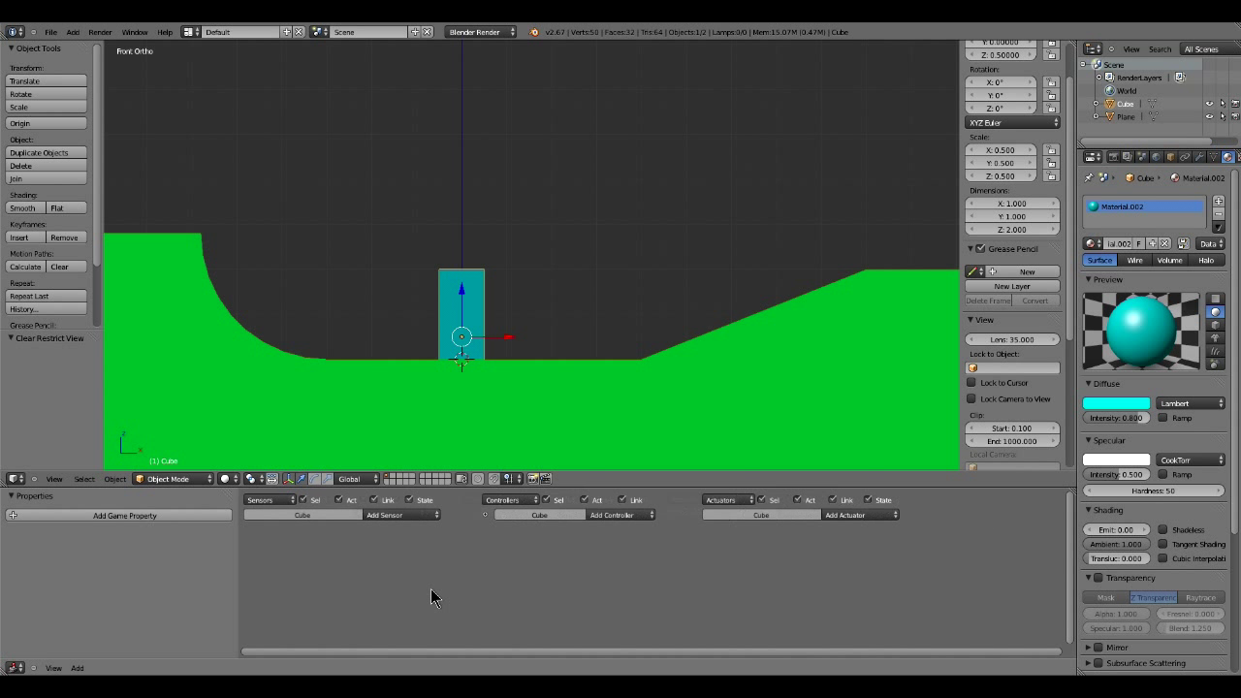
# - Add two Keyboard sensors, Keyboard and Keyboard1, to the box's logic
pyautogui.hotkey('shift', 'a')
pyautogui.moveTo(405, 589)
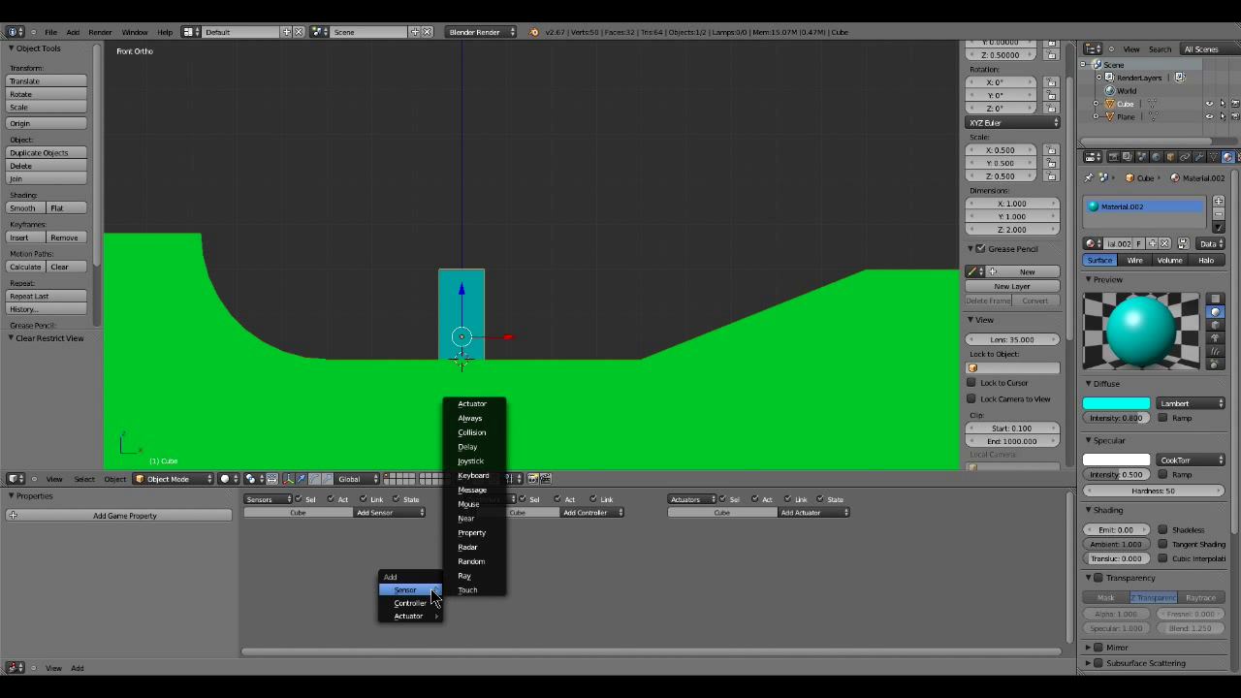
pyautogui.click(473, 475)
pyautogui.hotkey('shift', 'a')
pyautogui.moveTo(456, 541)
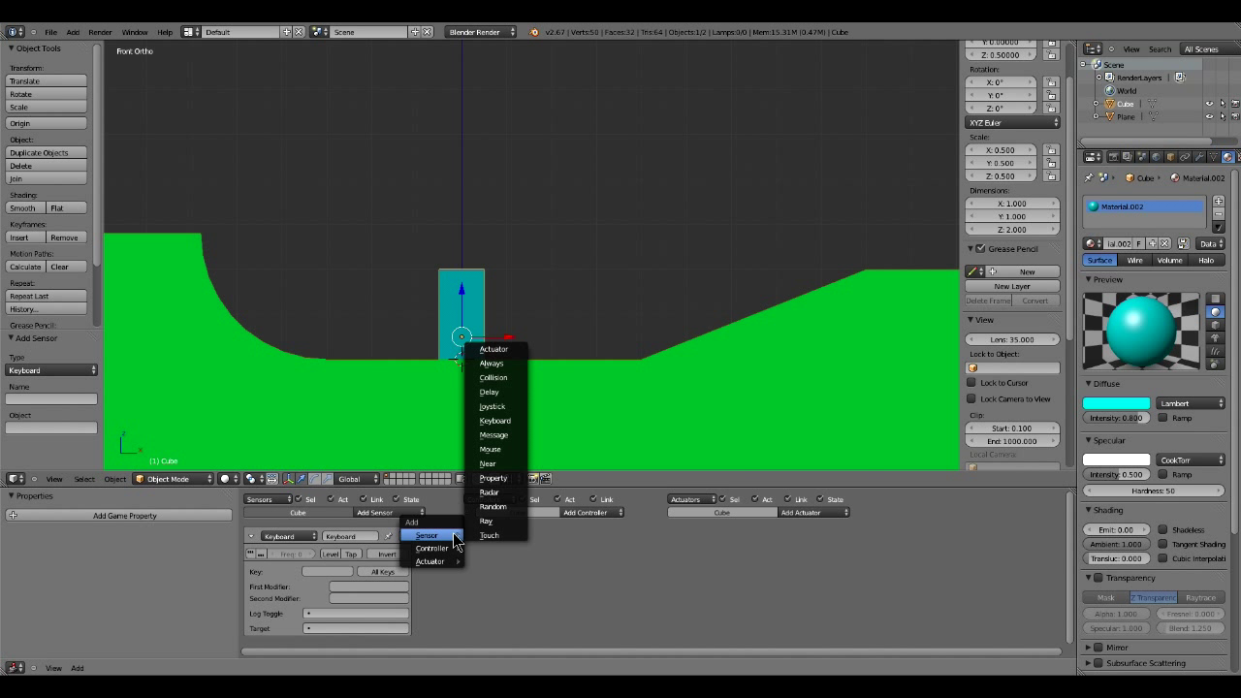
pyautogui.click(494, 421)
pyautogui.scroll(-2, 506, 557)
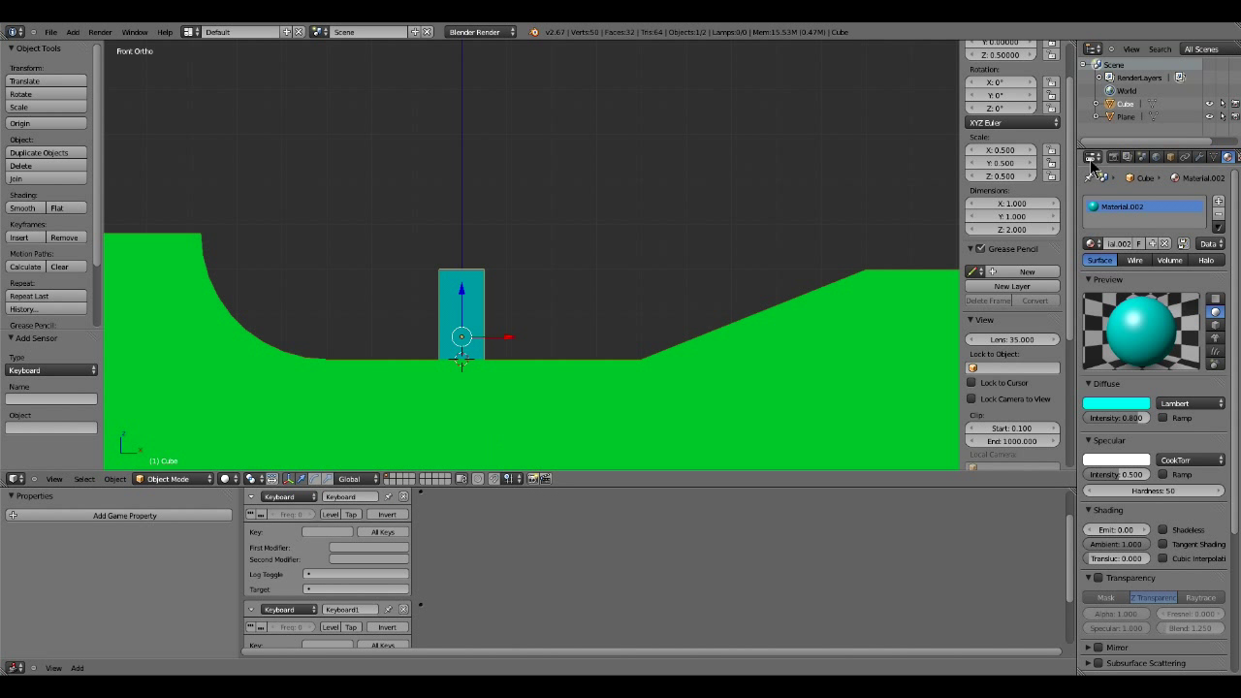
pyautogui.scroll(-1, 1115, 163)
# - Switch the render engine to Blender Game and set the box's Physics Type to Dynamic
pyautogui.click(1228, 156)
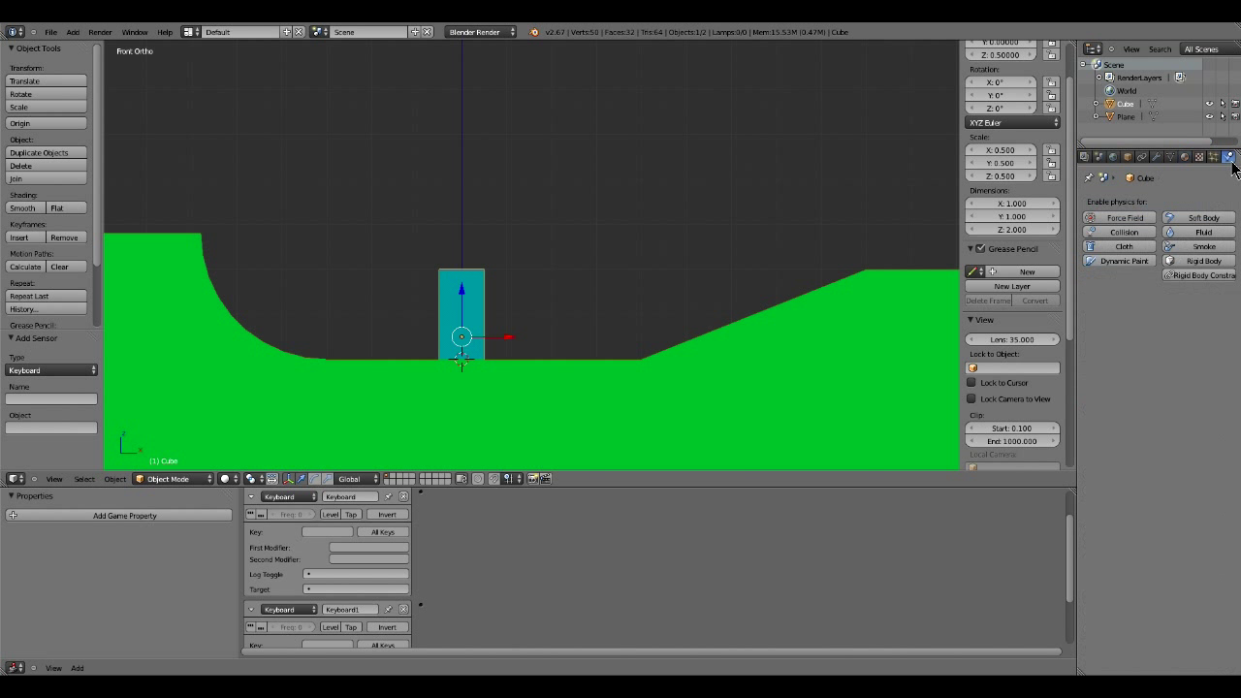
pyautogui.click(485, 33)
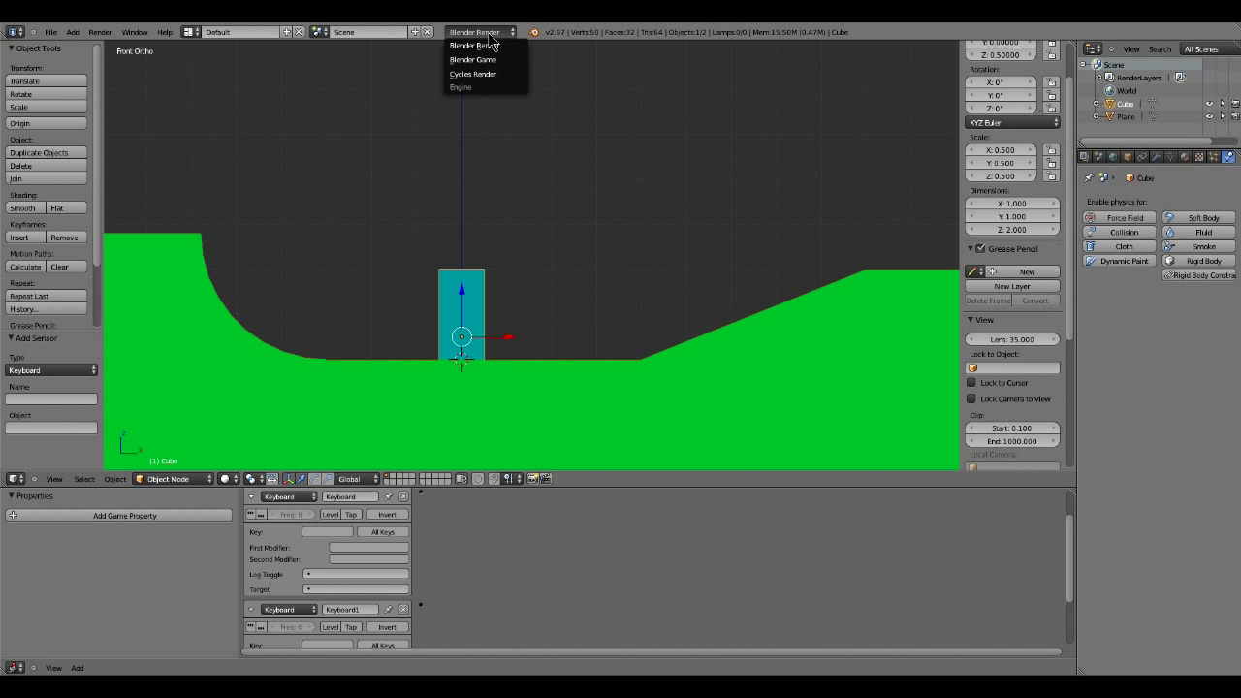
pyautogui.click(497, 60)
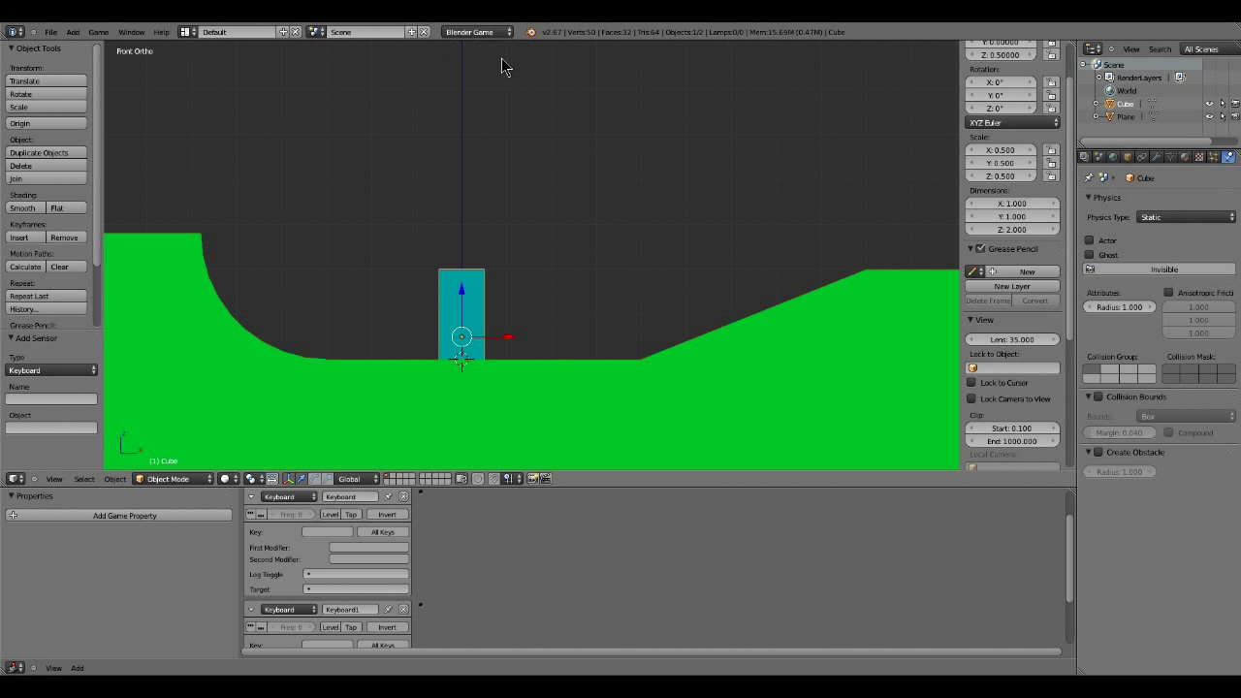
pyautogui.click(1214, 219)
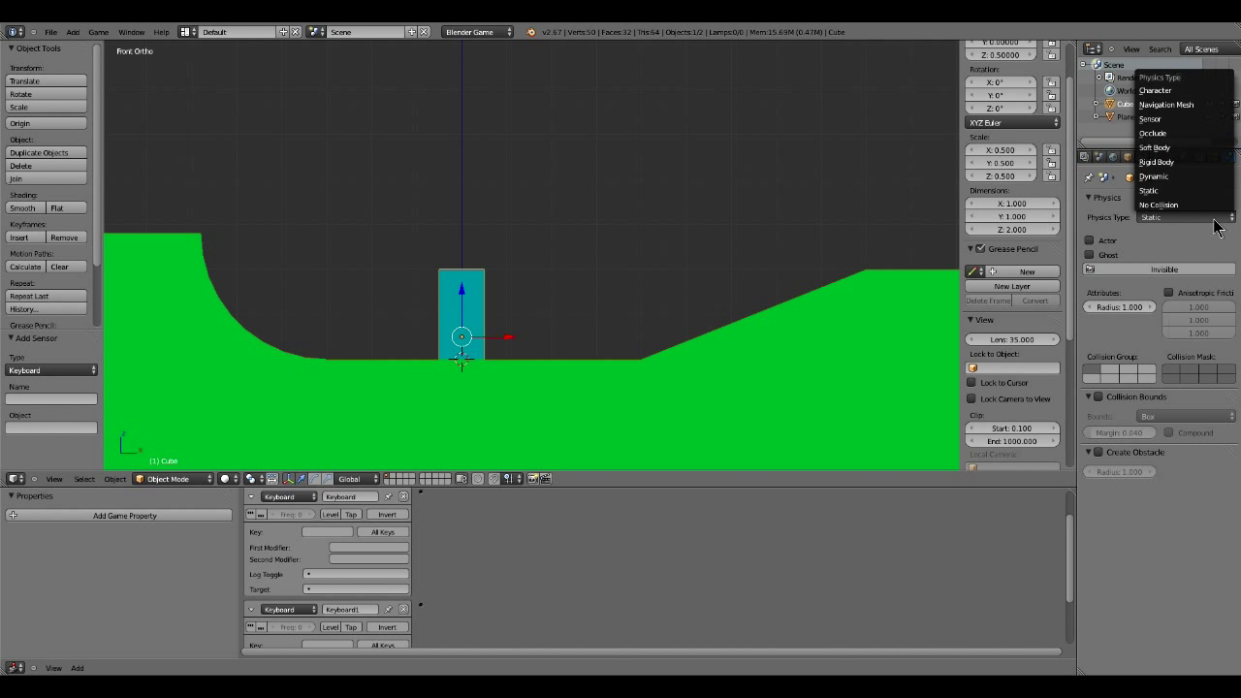
pyautogui.click(1178, 178)
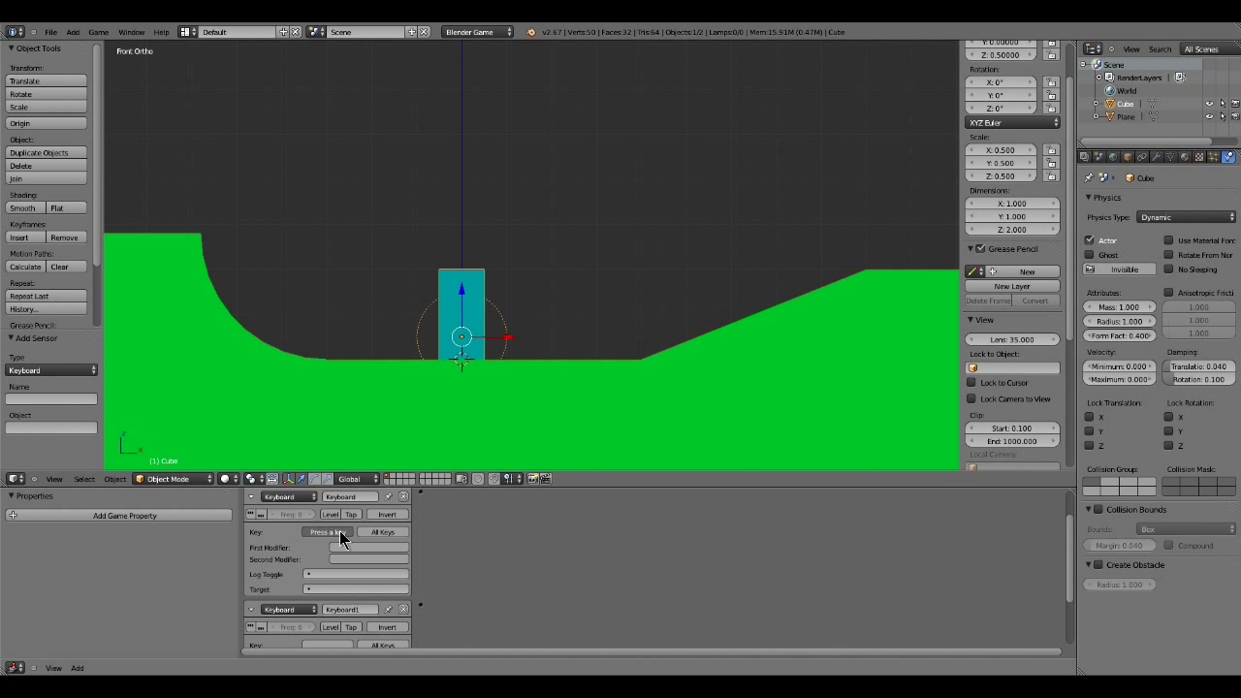
# - Assign the D and A keys to the Keyboard sensors and add two Motion actuators
pyautogui.press('Up')
pyautogui.scroll(-2, 339, 572)
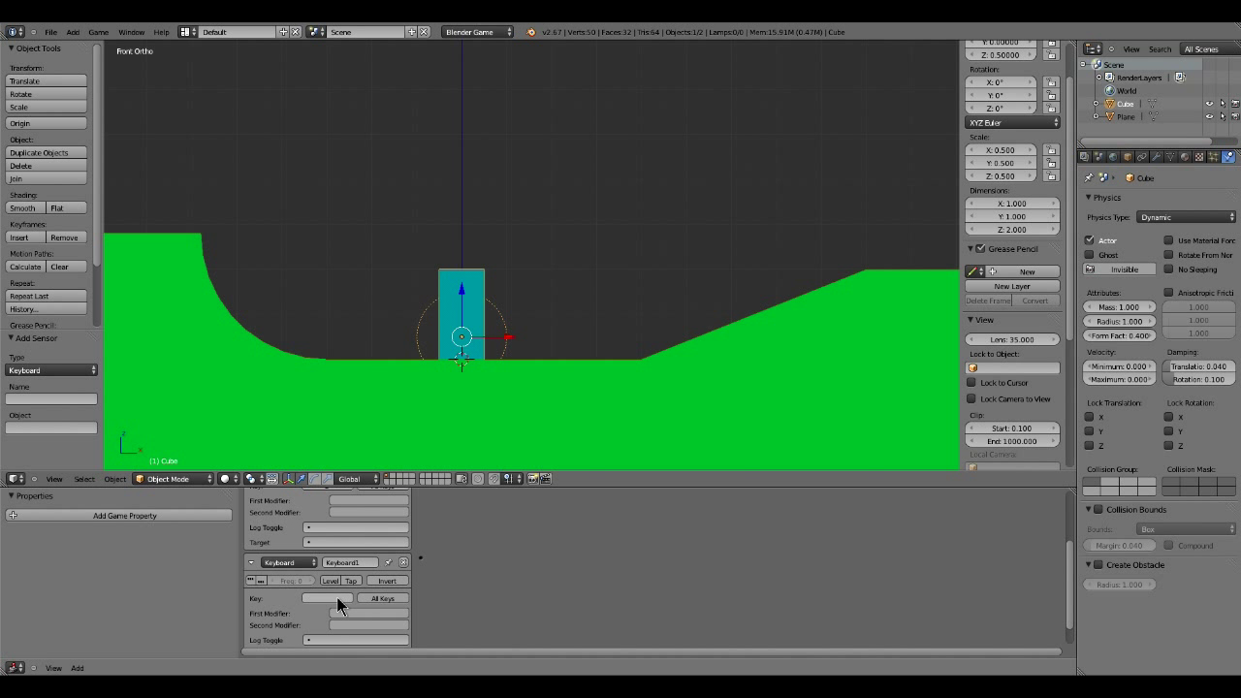
pyautogui.hotkey('ctrl', 'Up')
pyautogui.scroll(4, 581, 504)
pyautogui.scroll(-4, 586, 394)
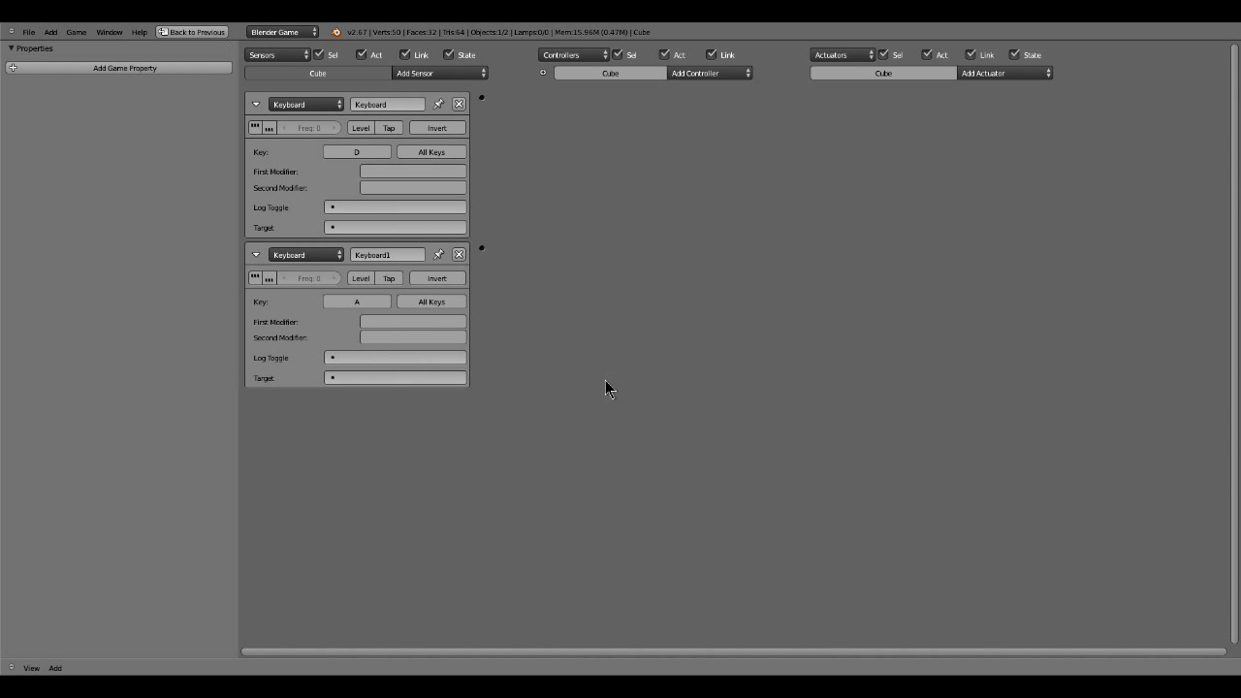
pyautogui.hotkey('shift', 'a')
pyautogui.moveTo(665, 261)
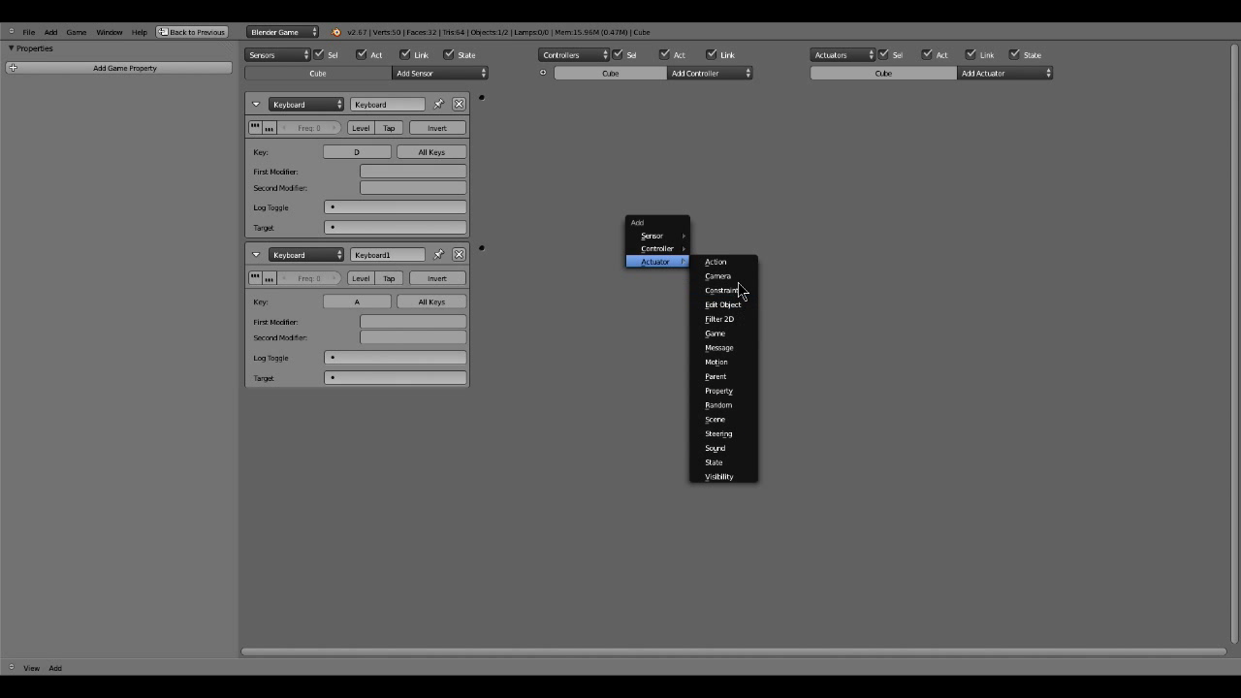
pyautogui.click(744, 361)
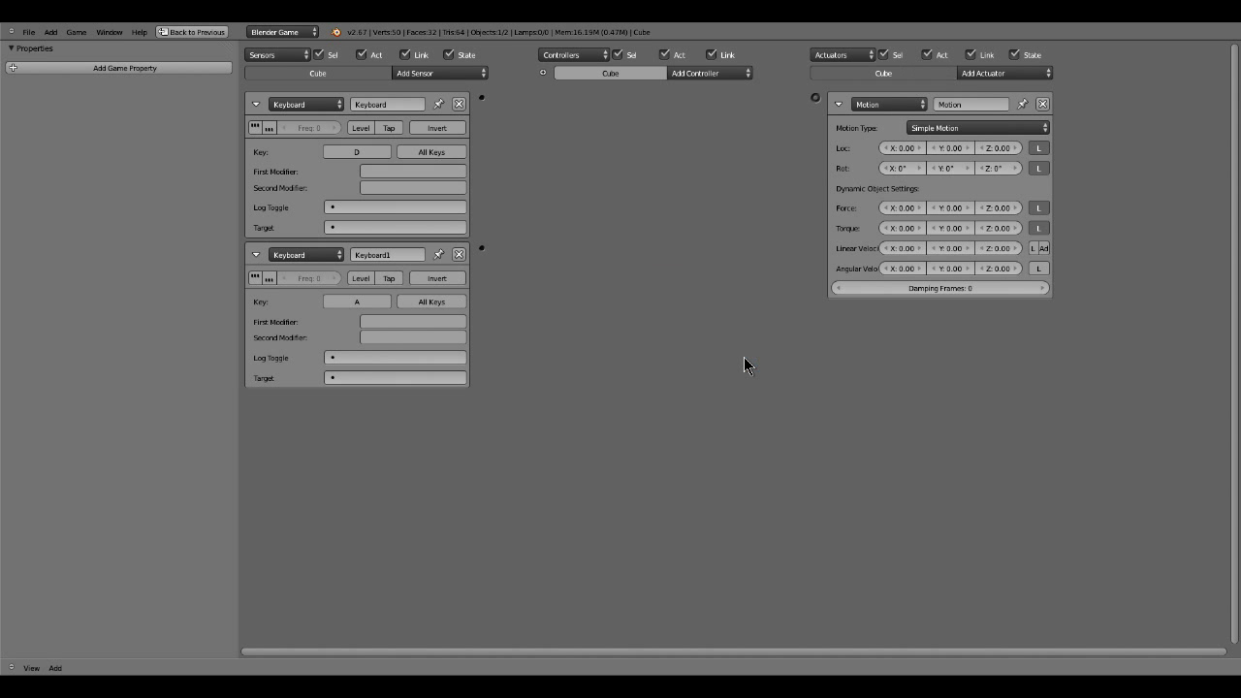
pyautogui.hotkey('shift', 'a')
pyautogui.moveTo(746, 365)
pyautogui.click(787, 457)
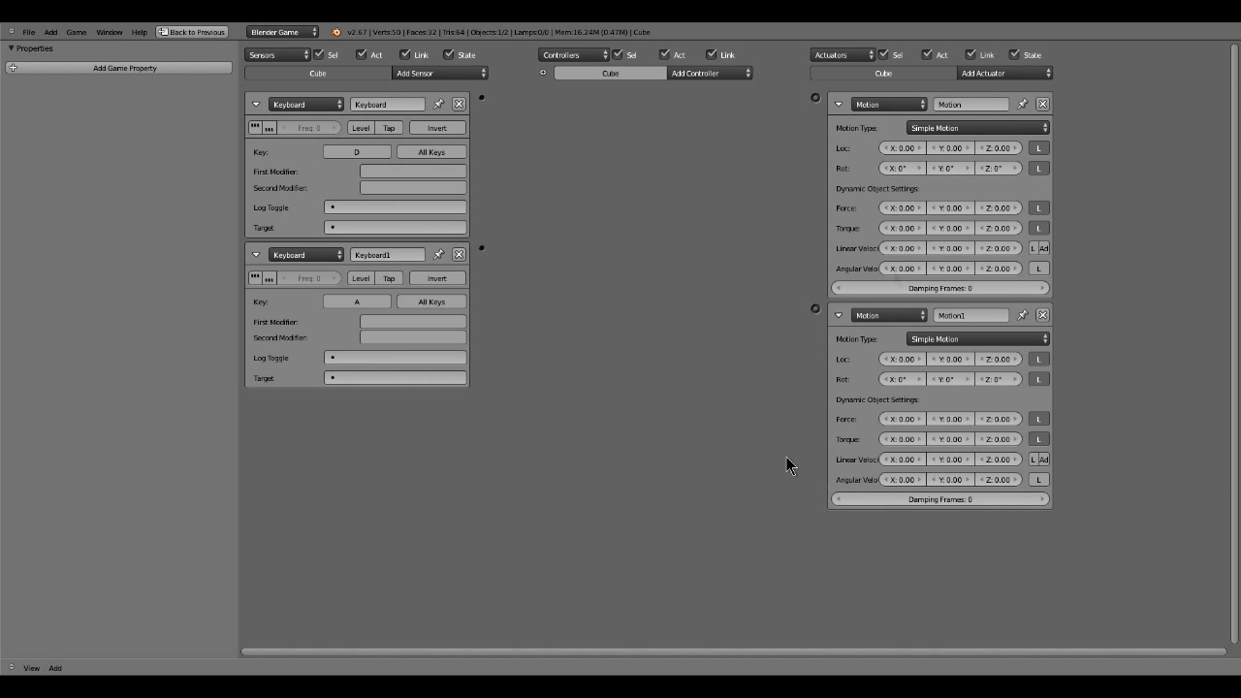
# - Link each Keyboard sensor to its Motion actuator with X linear velocities 5 and -5
pyautogui.moveTo(483, 98); pyautogui.dragTo(816, 98)
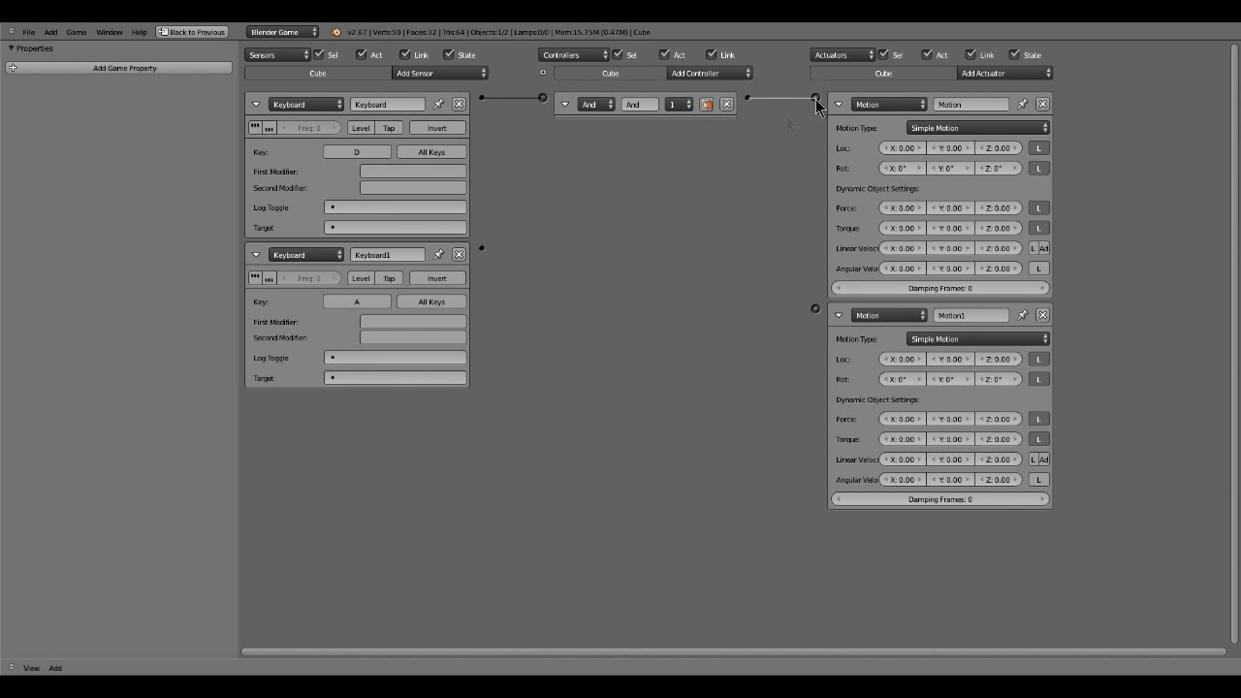
pyautogui.moveTo(481, 249); pyautogui.dragTo(815, 308)
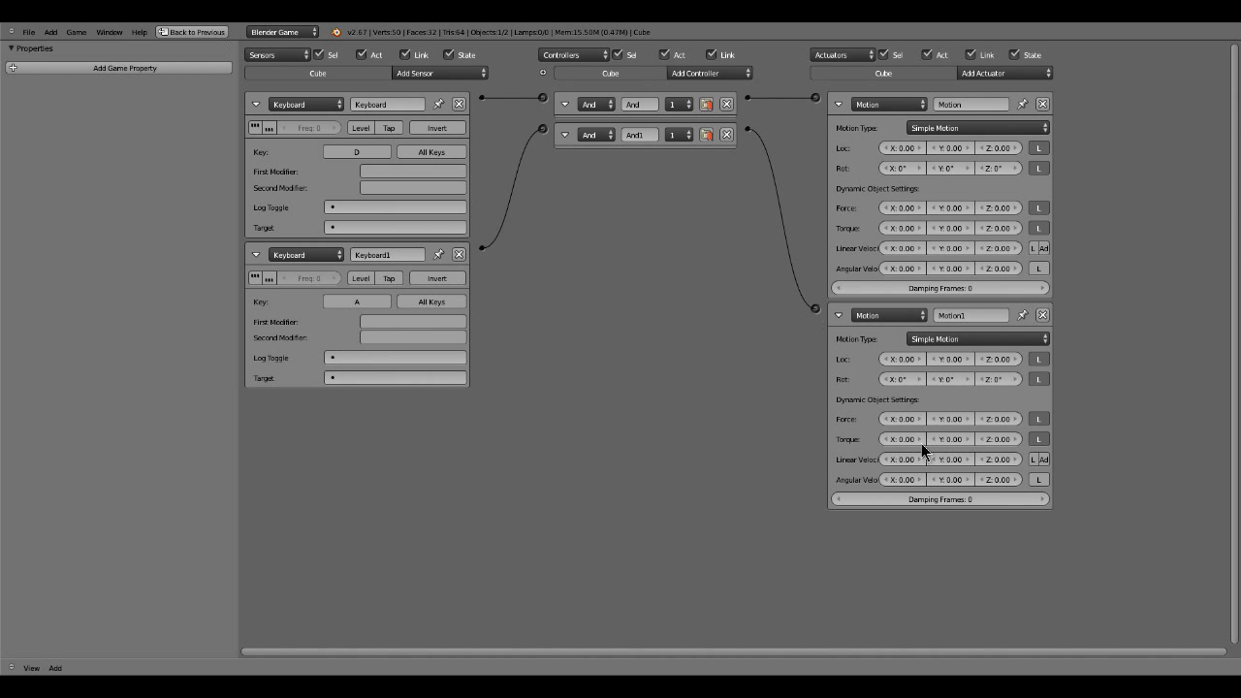
pyautogui.click(901, 249)
pyautogui.press('Return')
pyautogui.write('-5')
pyautogui.hotkey('ctrl', 'Up')
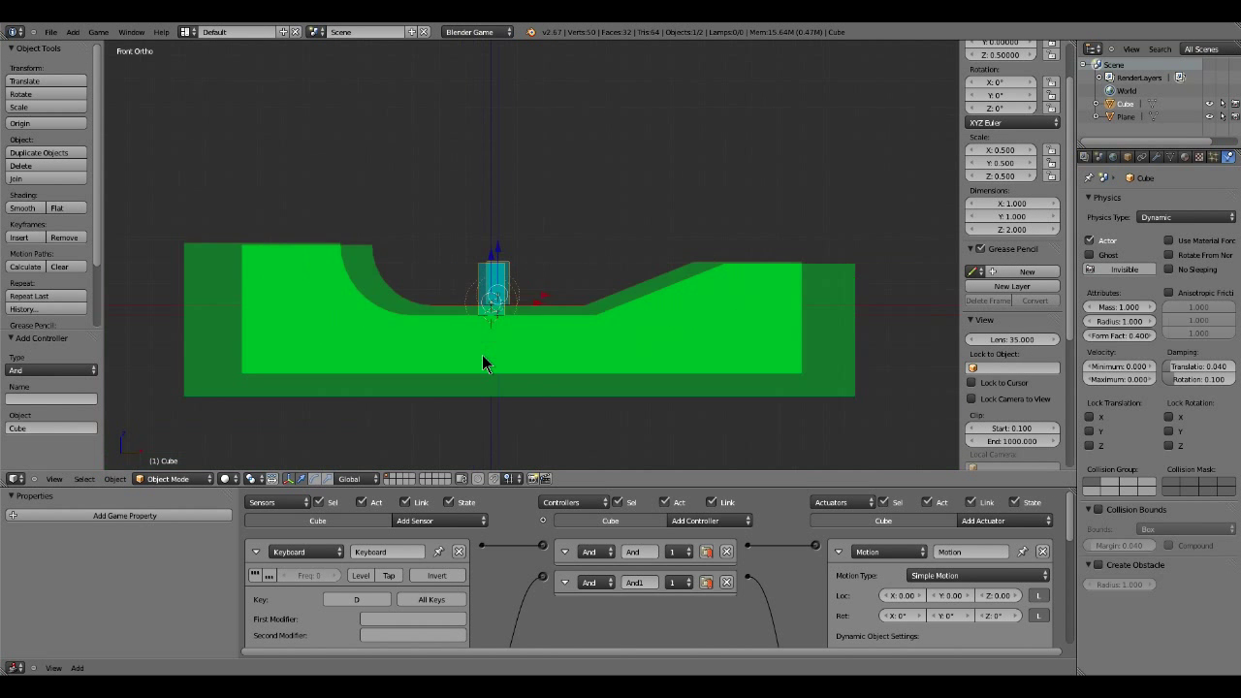
# - Play the game, slide the box left and right with A and D, then stop with Esc
pyautogui.press('p')
pyautogui.press('a')
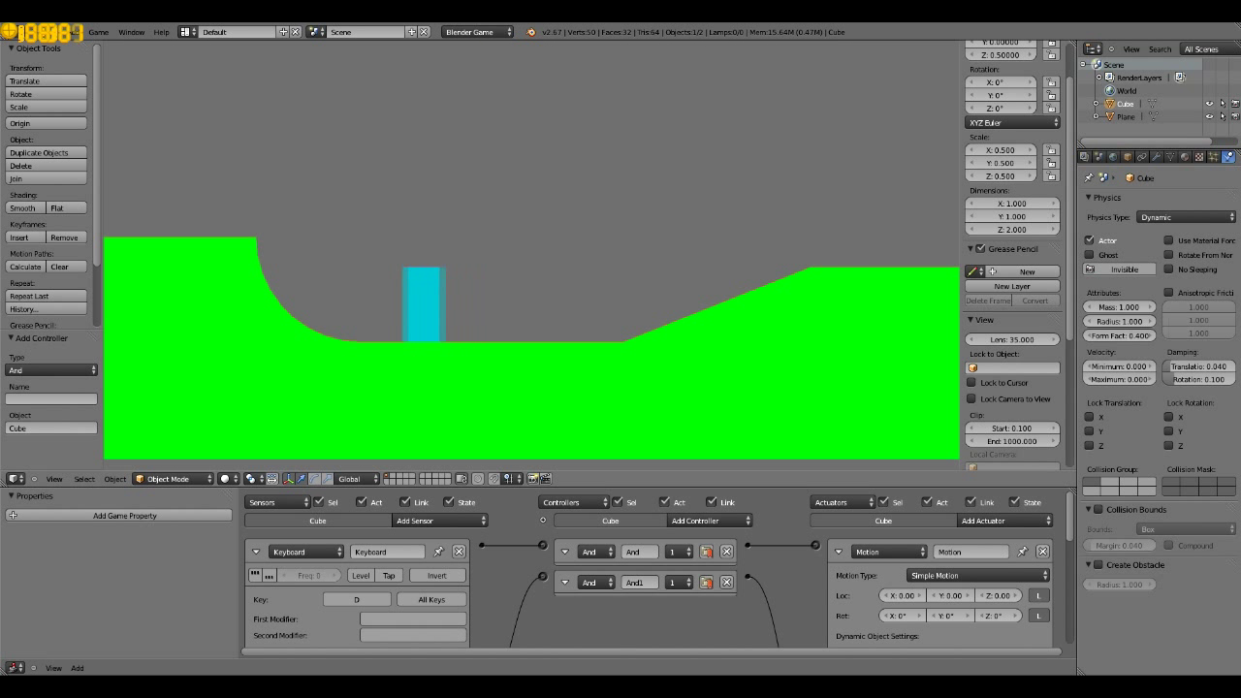
pyautogui.press('d')
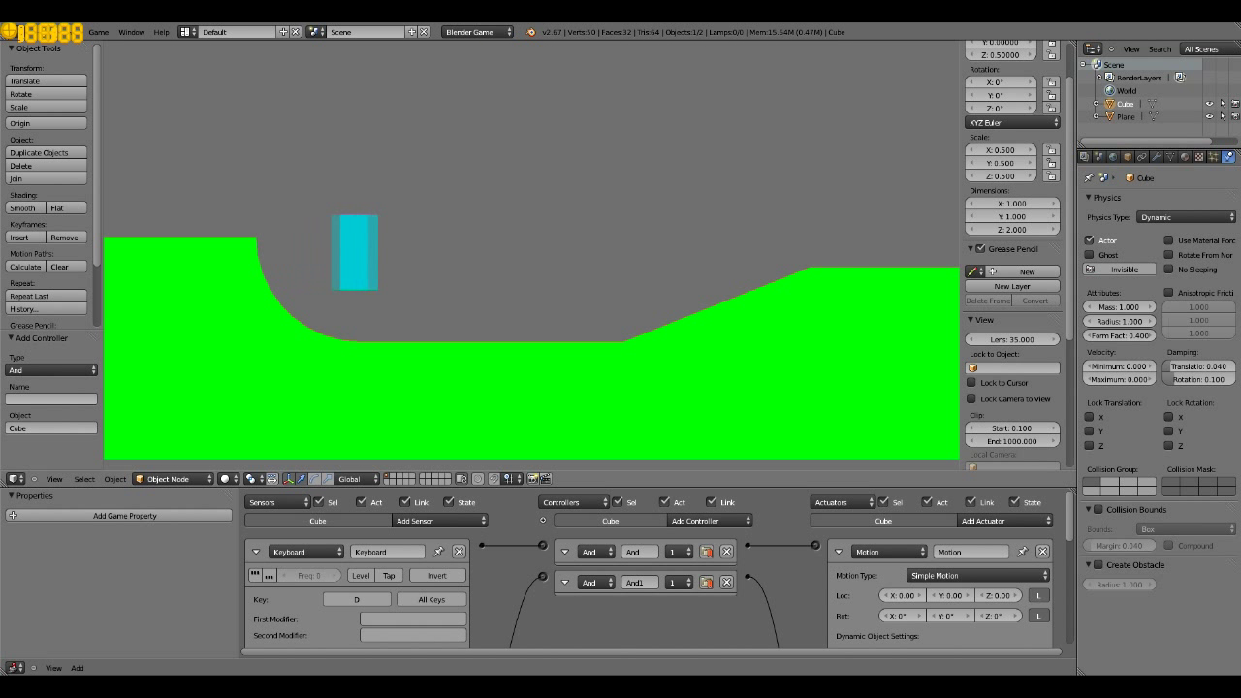
pyautogui.press('a')
pyautogui.press('d')
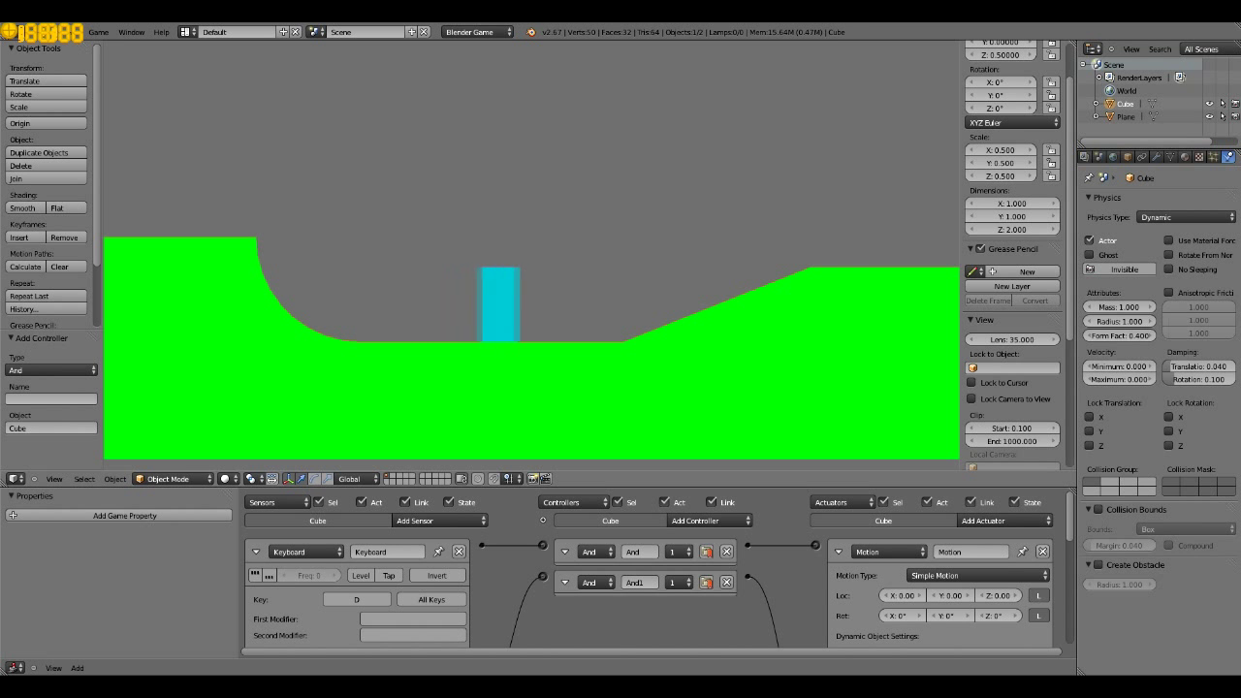
pyautogui.press('Escape')
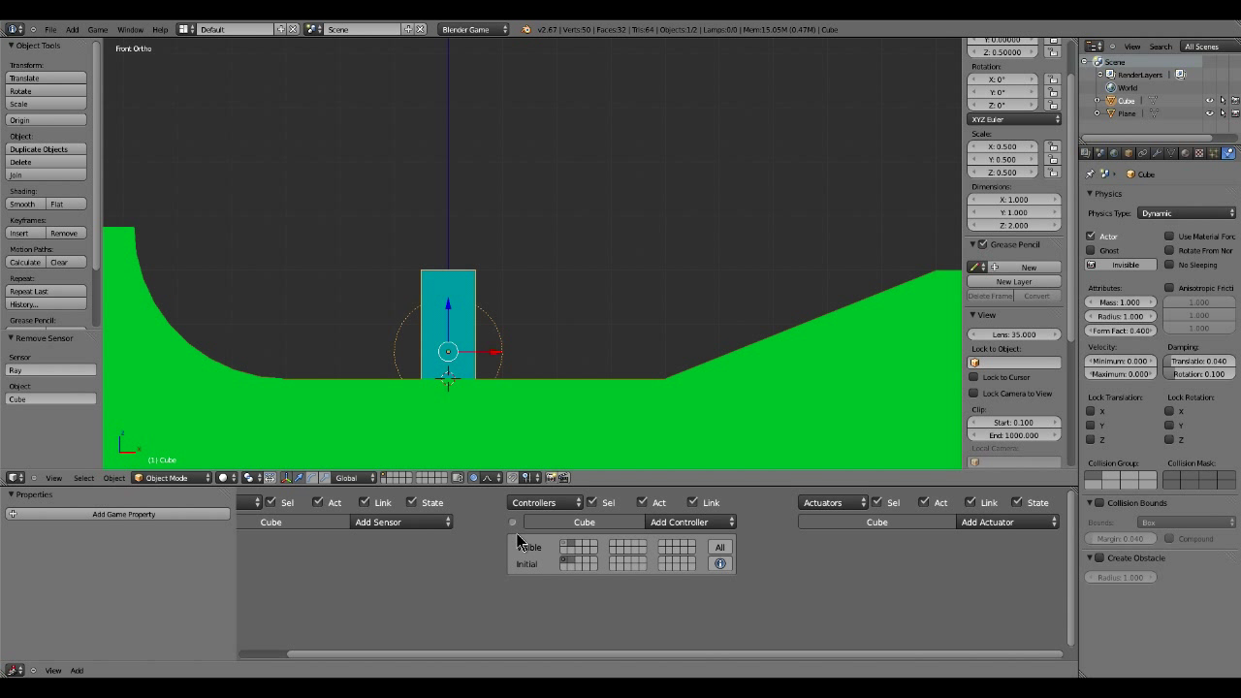
# - Add a Ray sensor to the cube that casts along the -Z axis
pyautogui.press('Home')
pyautogui.hotkey('shift', 'a')
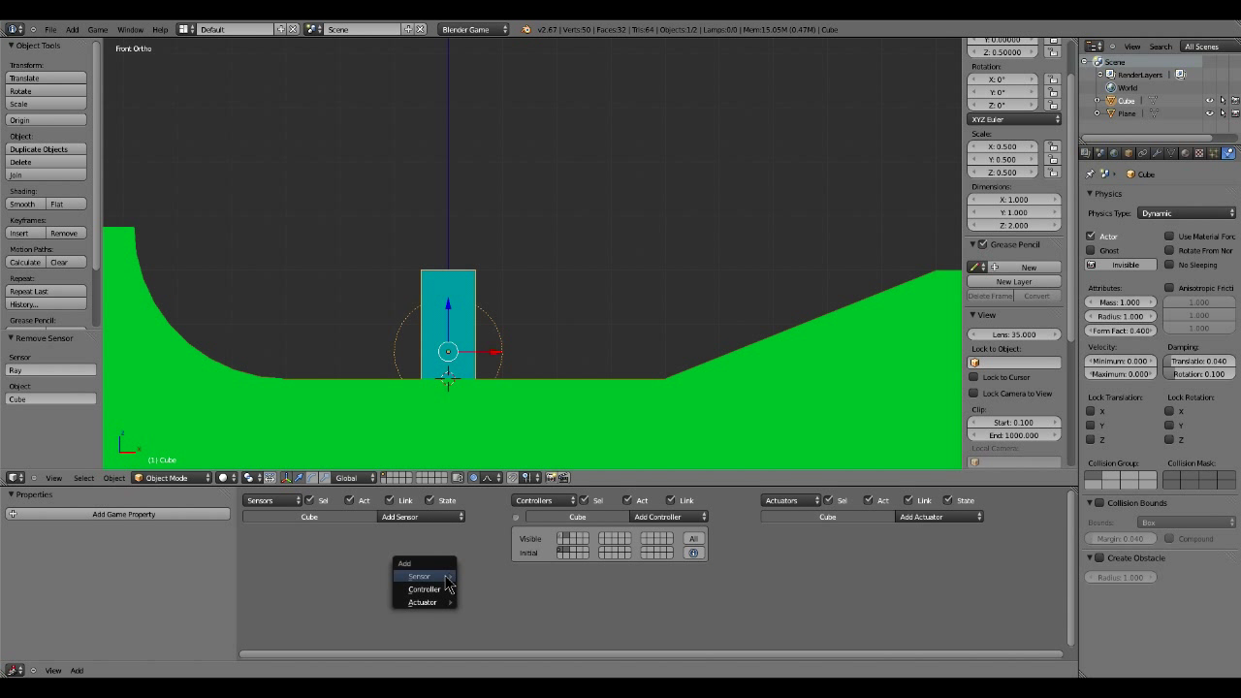
pyautogui.moveTo(445, 579)
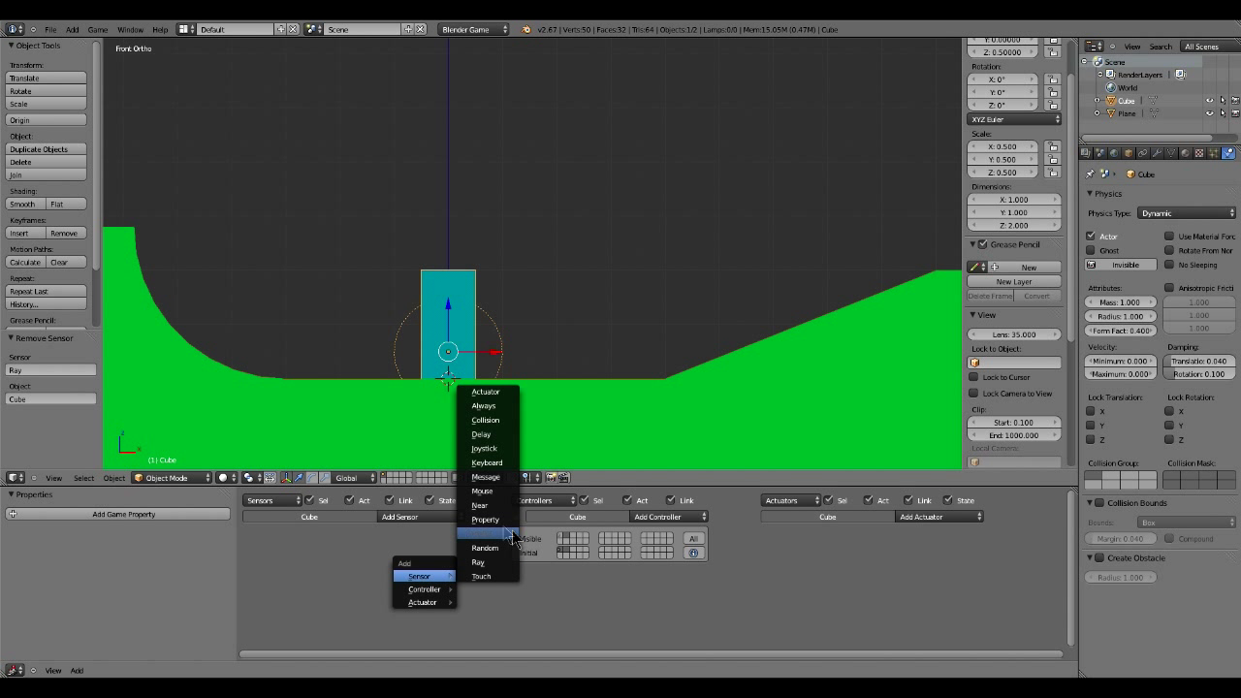
pyautogui.click(496, 561)
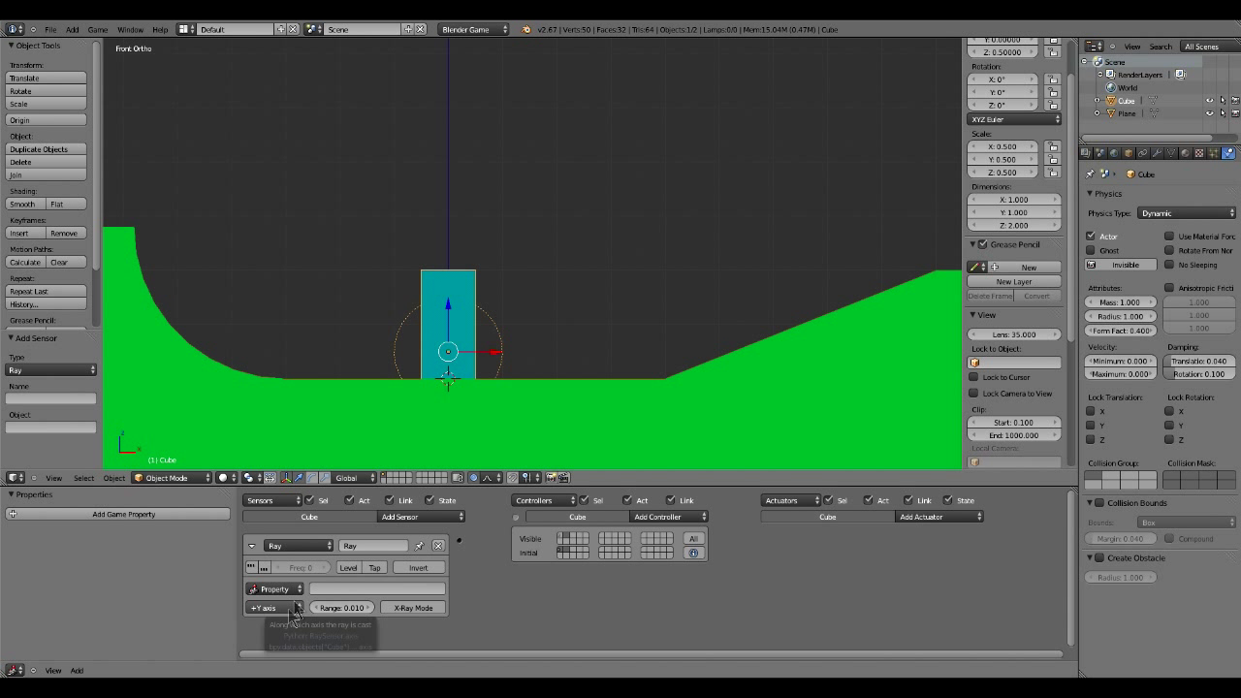
pyautogui.click(295, 605)
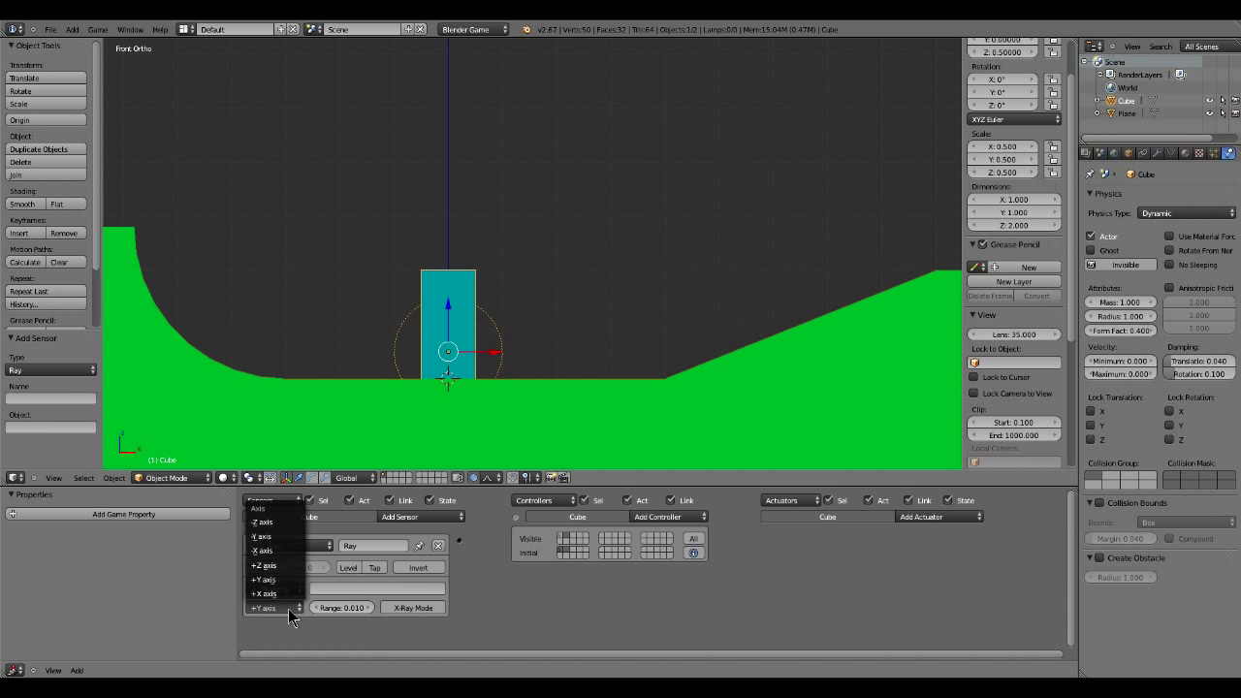
pyautogui.click(286, 524)
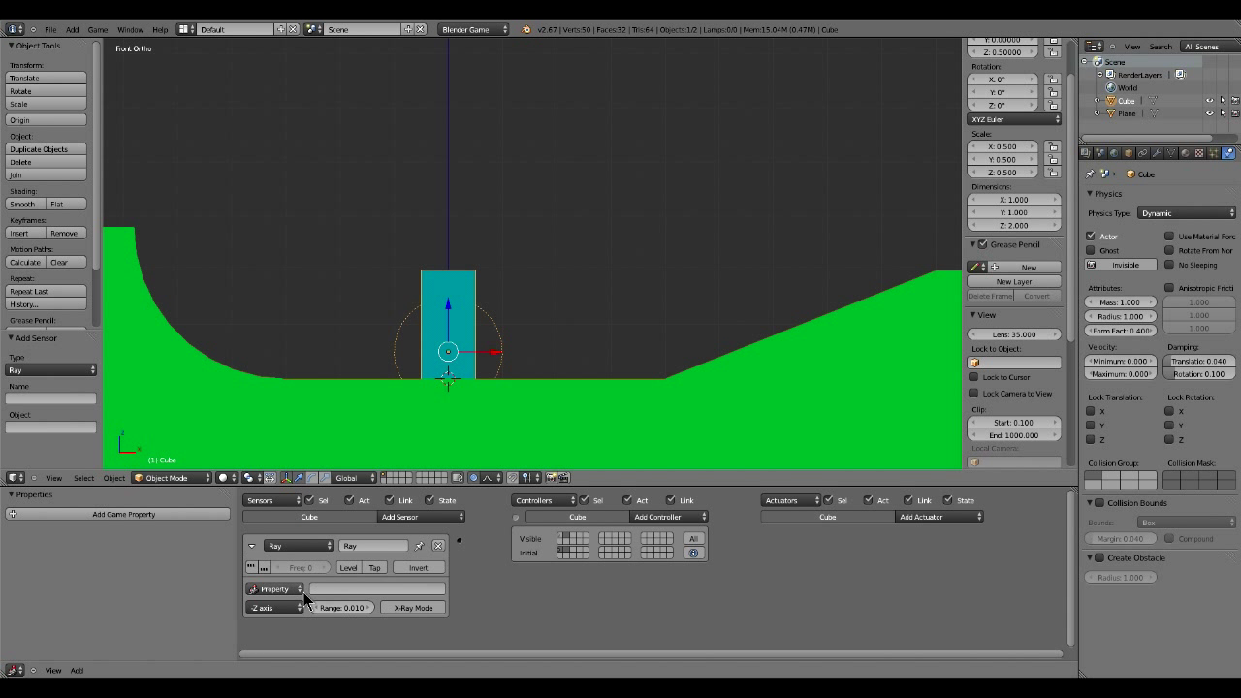
# - Make the Ray sensor detect the ground property within a range of 0.6
pyautogui.click(300, 589)
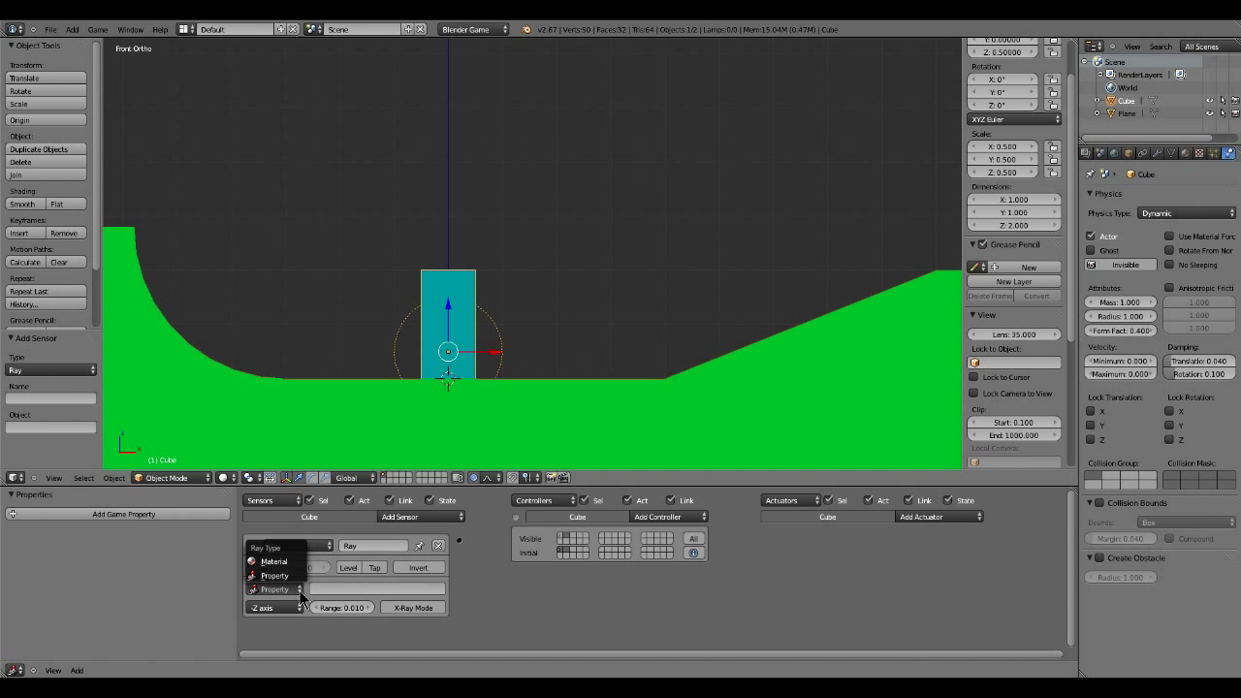
pyautogui.click(311, 588)
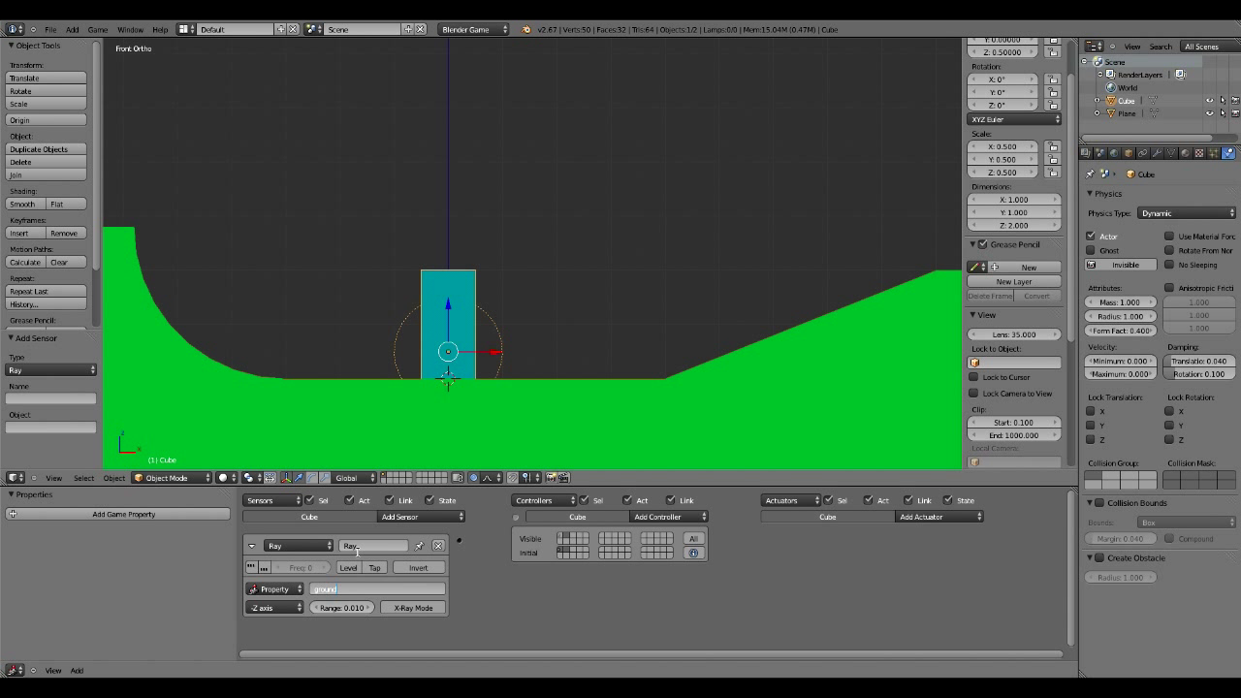
pyautogui.click(349, 589)
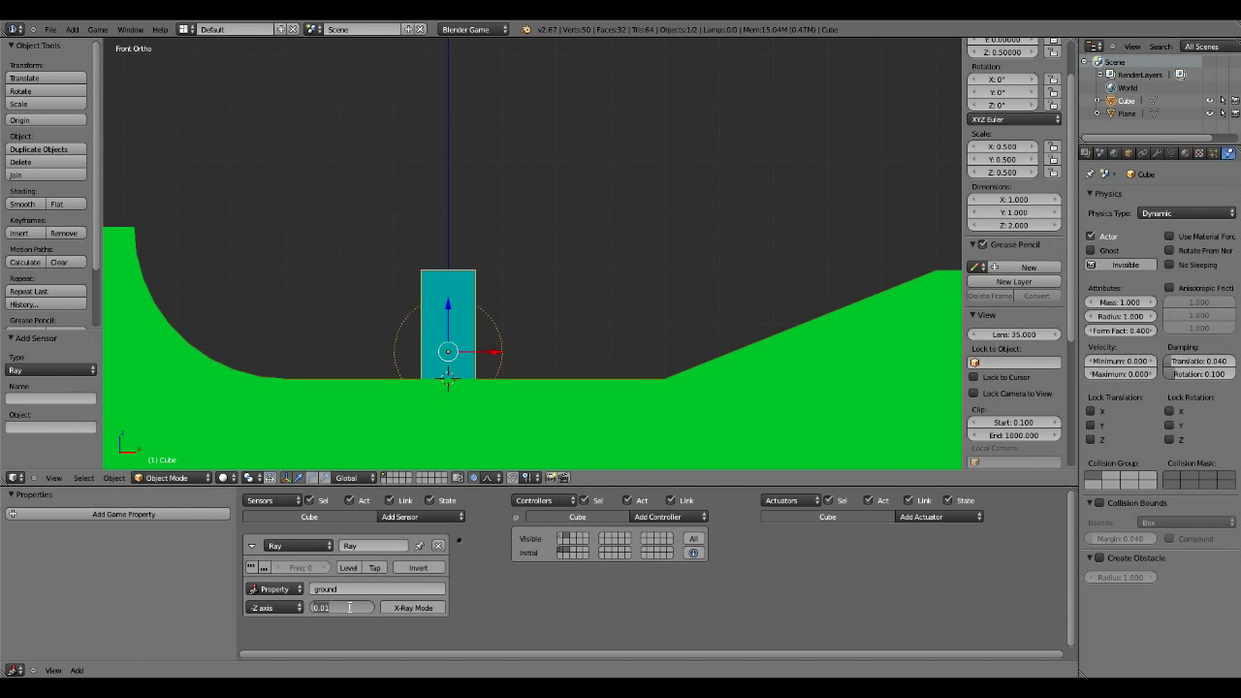
pyautogui.doubleClick(350, 606)
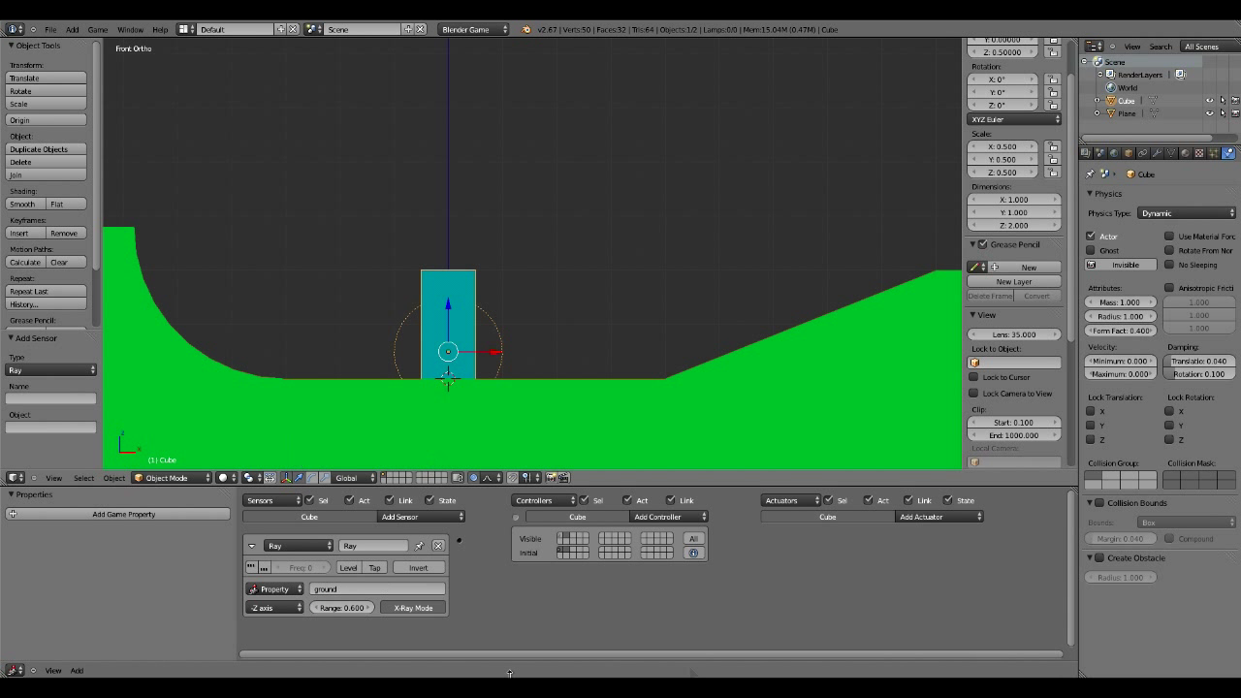
pyautogui.hotkey('shift', 'a')
pyautogui.moveTo(744, 565)
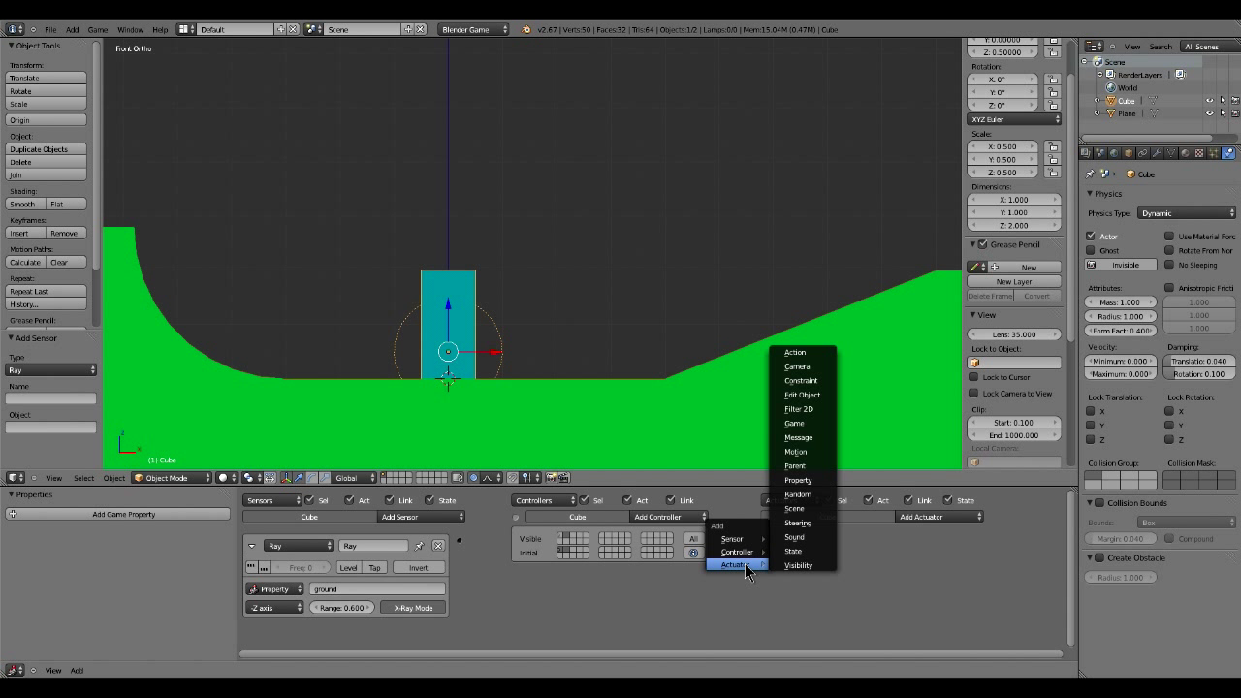
# - Add a Constraint actuator and link the Ray sensor to it
pyautogui.click(824, 382)
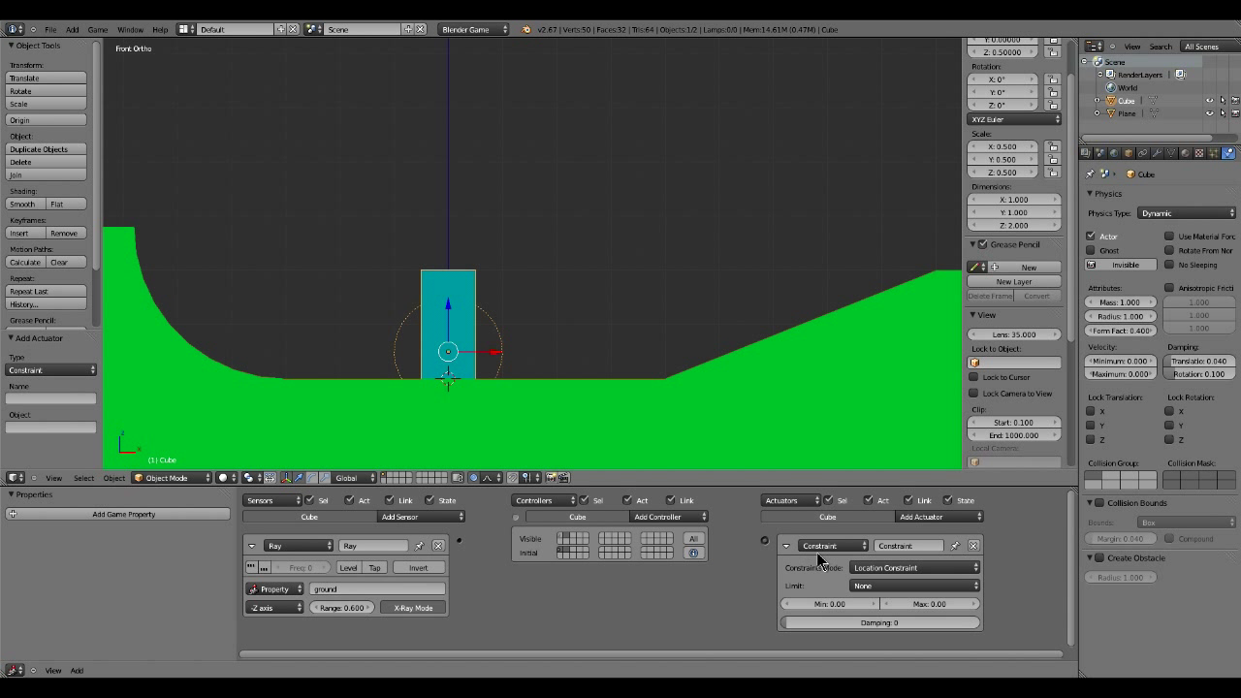
pyautogui.scroll(-2, 654, 637)
pyautogui.hotkey('ctrl', 'Up')
pyautogui.scroll(5, 651, 629)
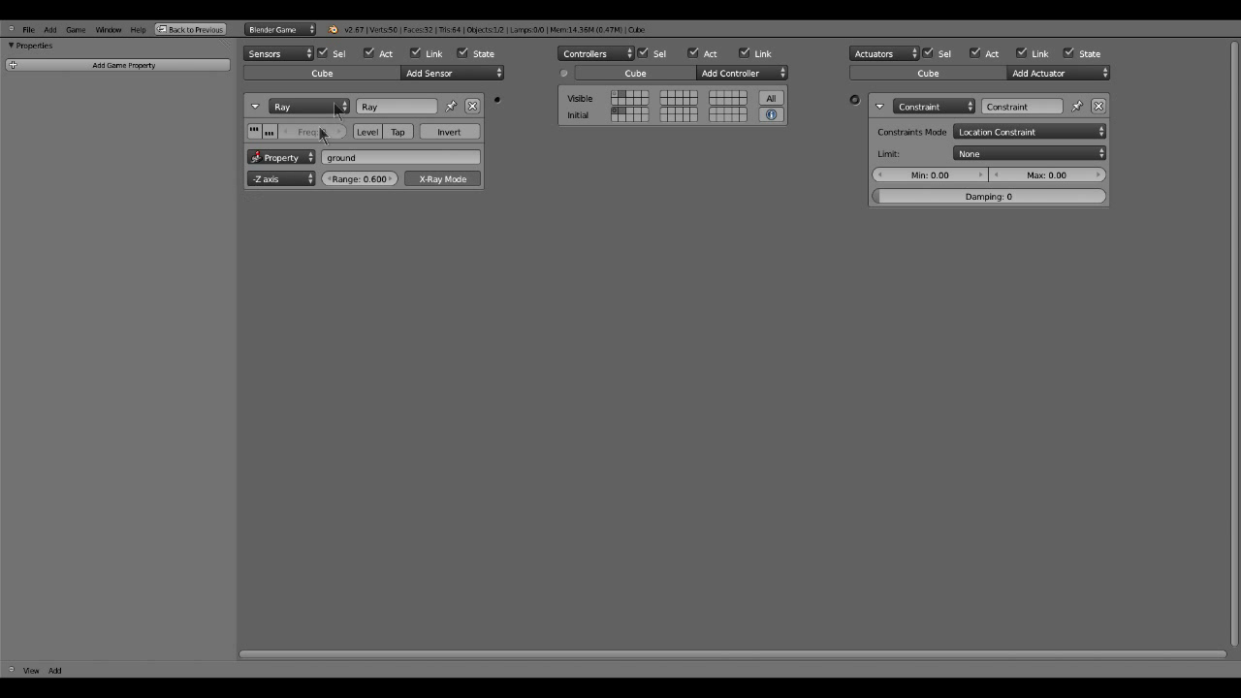
pyautogui.moveTo(497, 99); pyautogui.dragTo(855, 101)
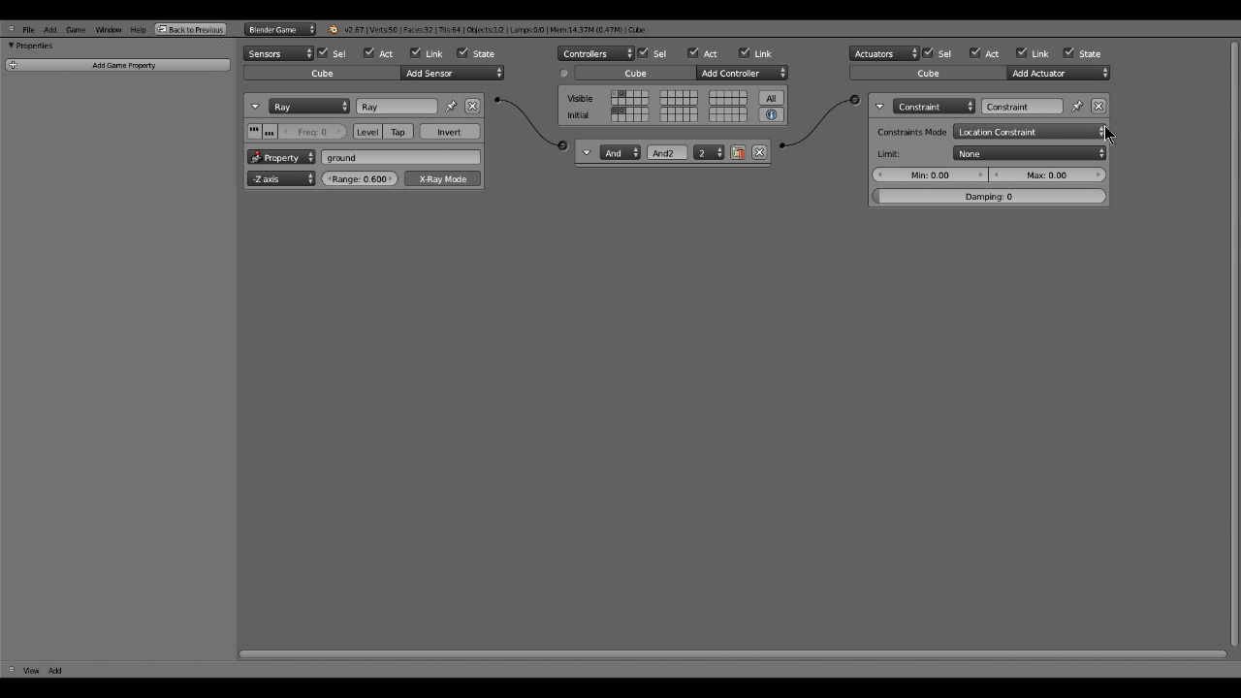
# - Make it a Distance Constraint along -Z with range 0.6, limited to the ground property
pyautogui.click(1030, 135)
pyautogui.click(1030, 99)
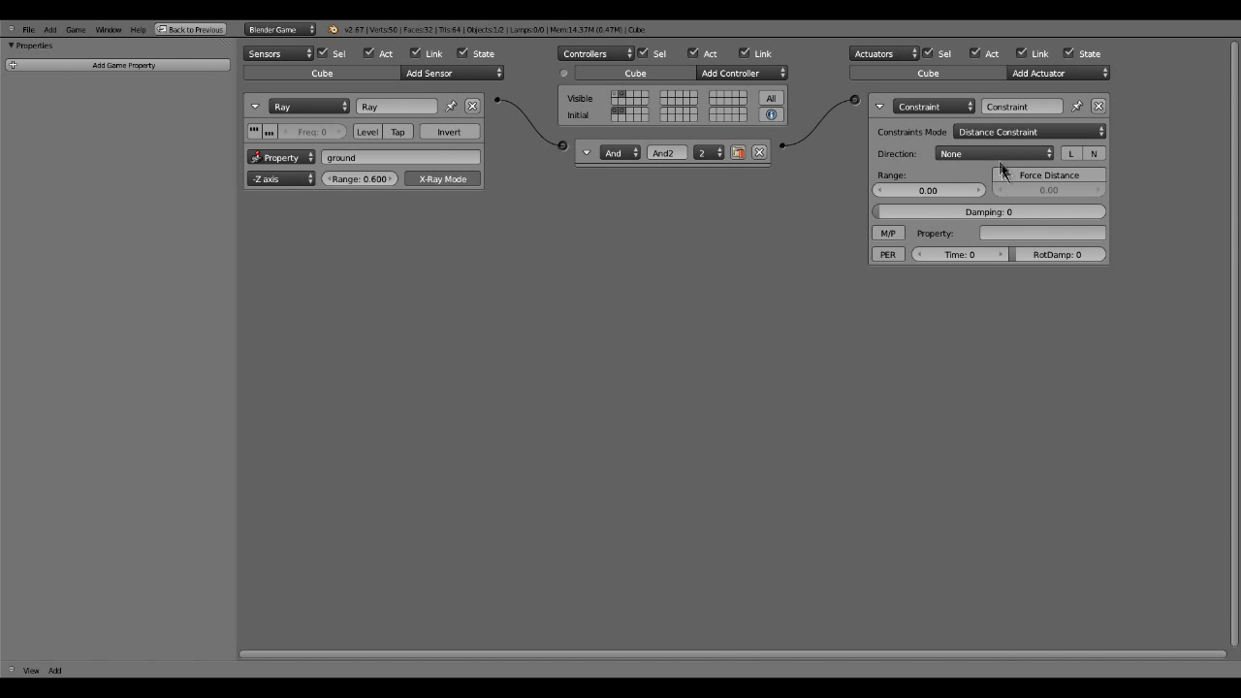
pyautogui.click(990, 153)
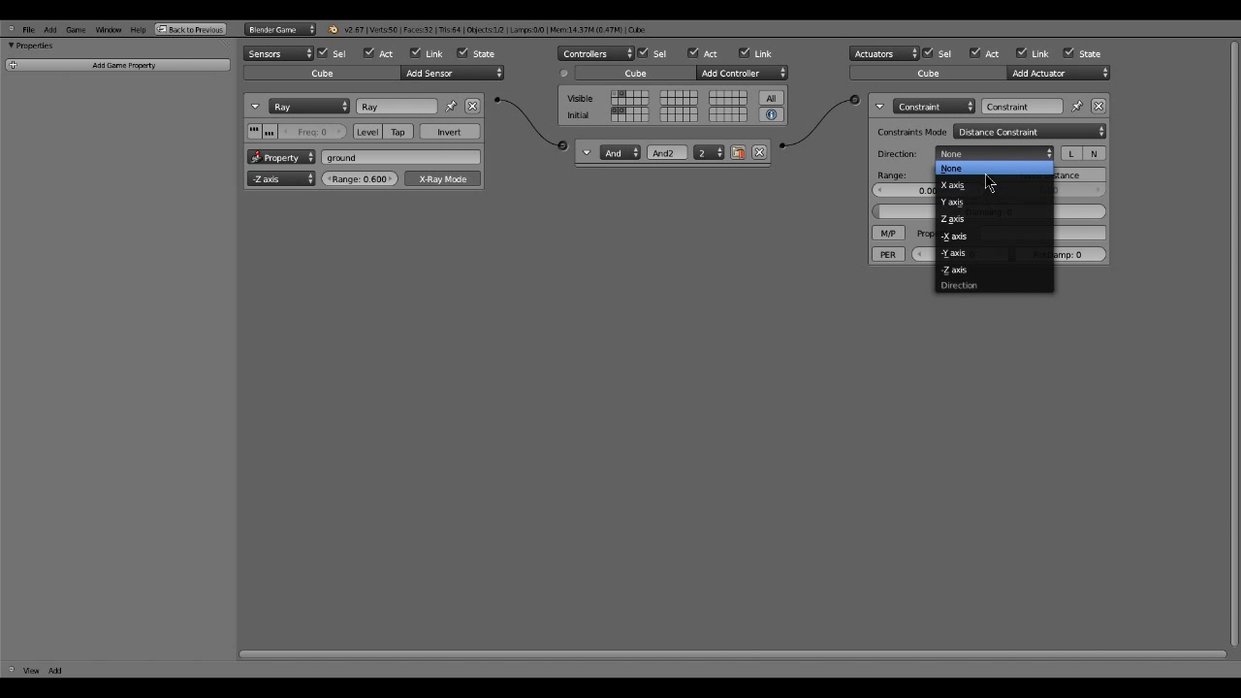
pyautogui.click(987, 269)
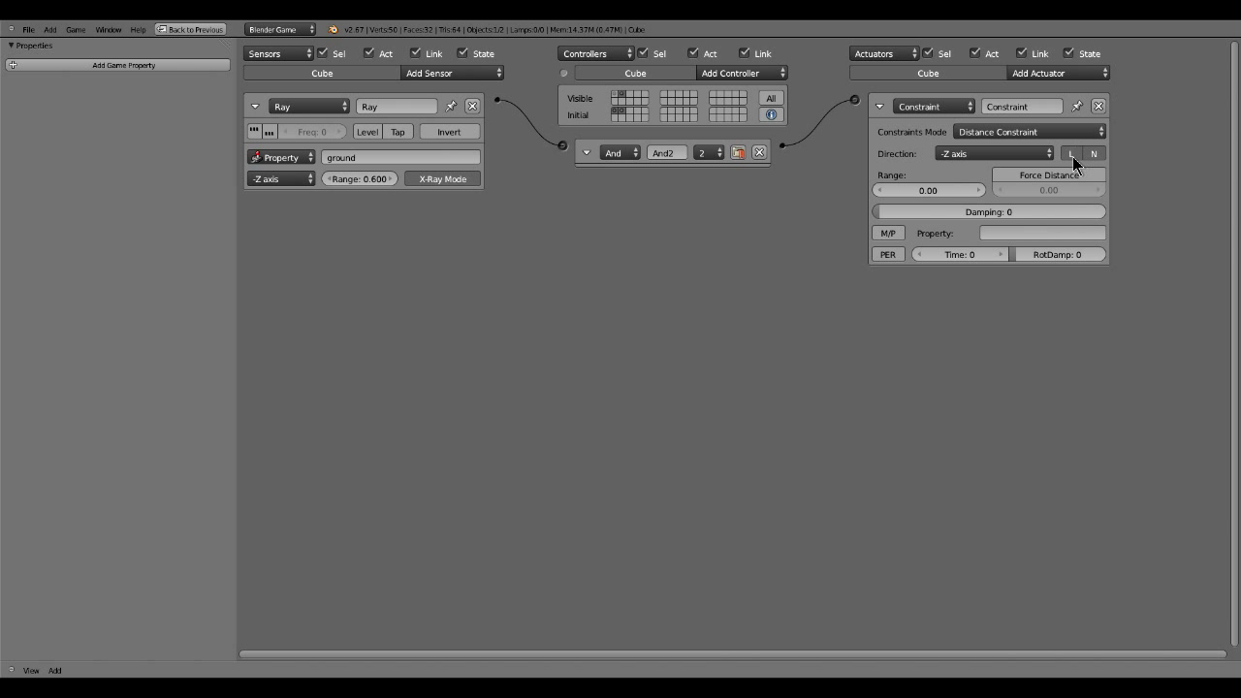
pyautogui.click(984, 189)
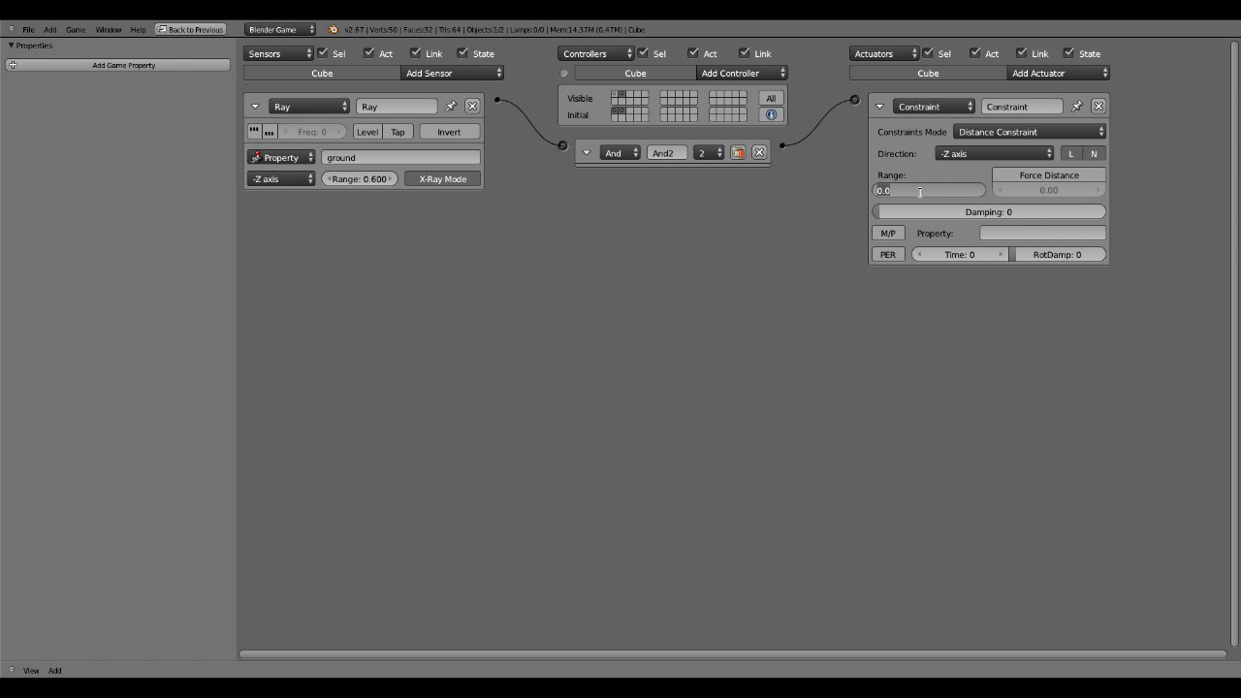
pyautogui.hotkey('ctrl', 'a')
pyautogui.write('.6')
pyautogui.press('Return')
pyautogui.click(998, 232)
pyautogui.press('Return')
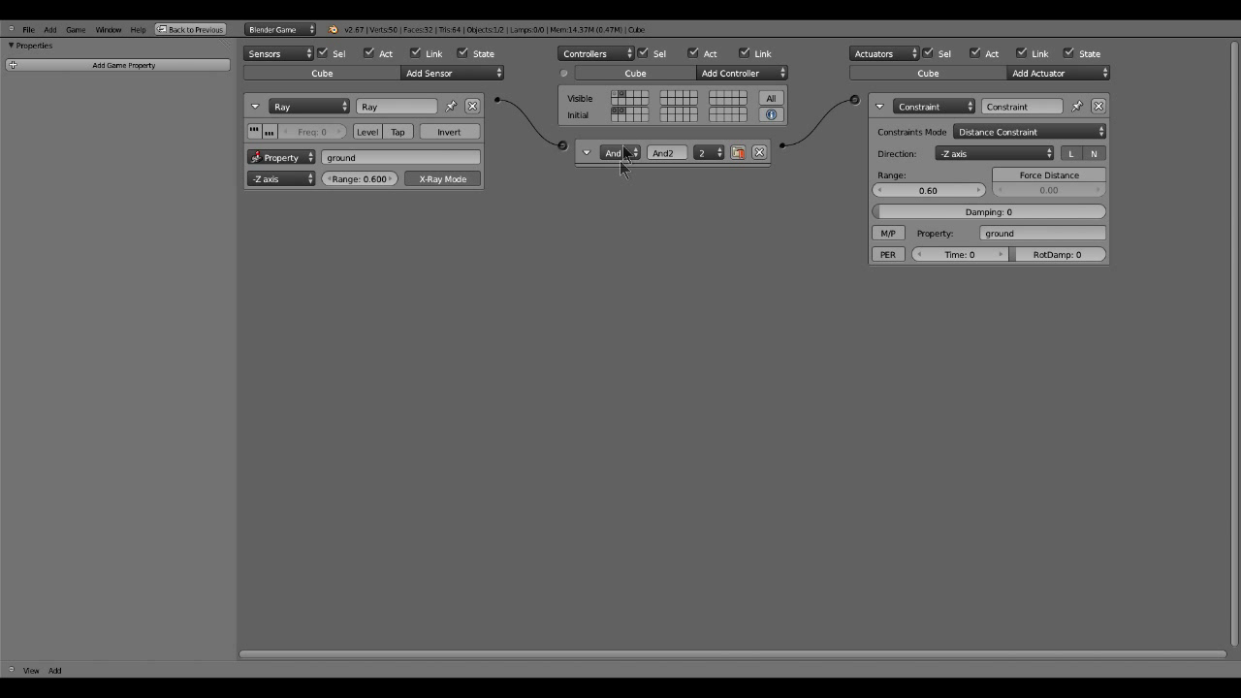
pyautogui.hotkey('ctrl', 'Up')
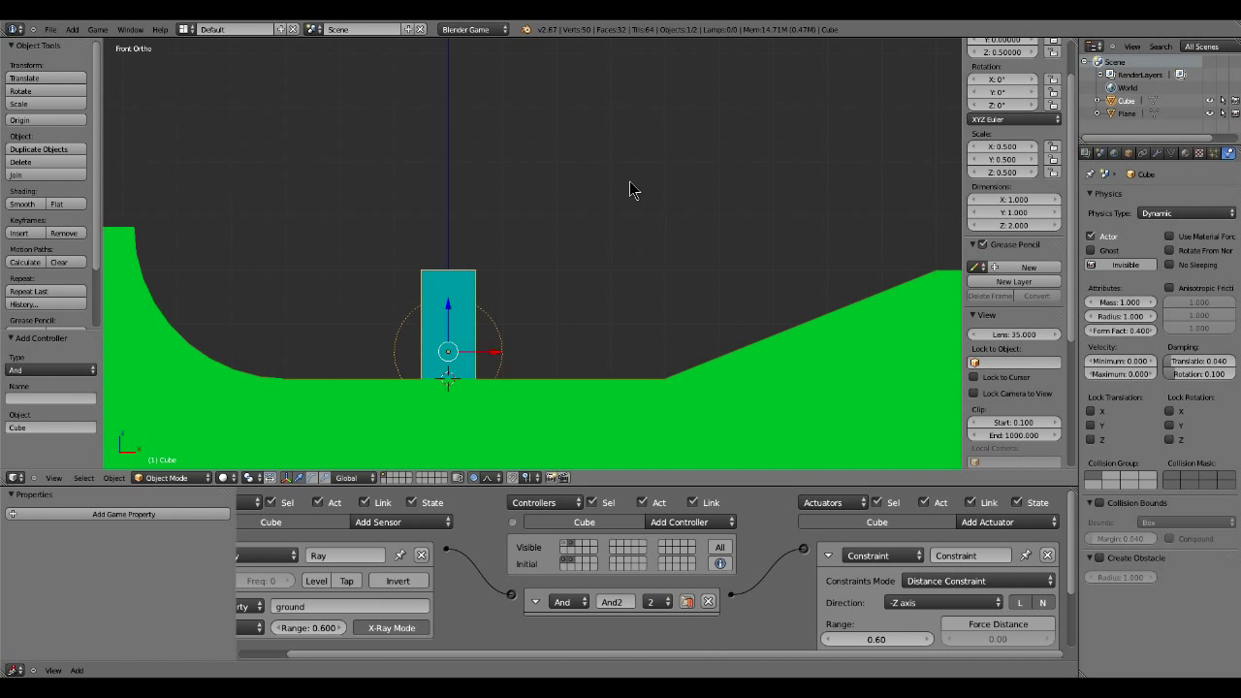
pyautogui.press('p')
pyautogui.press('Right')
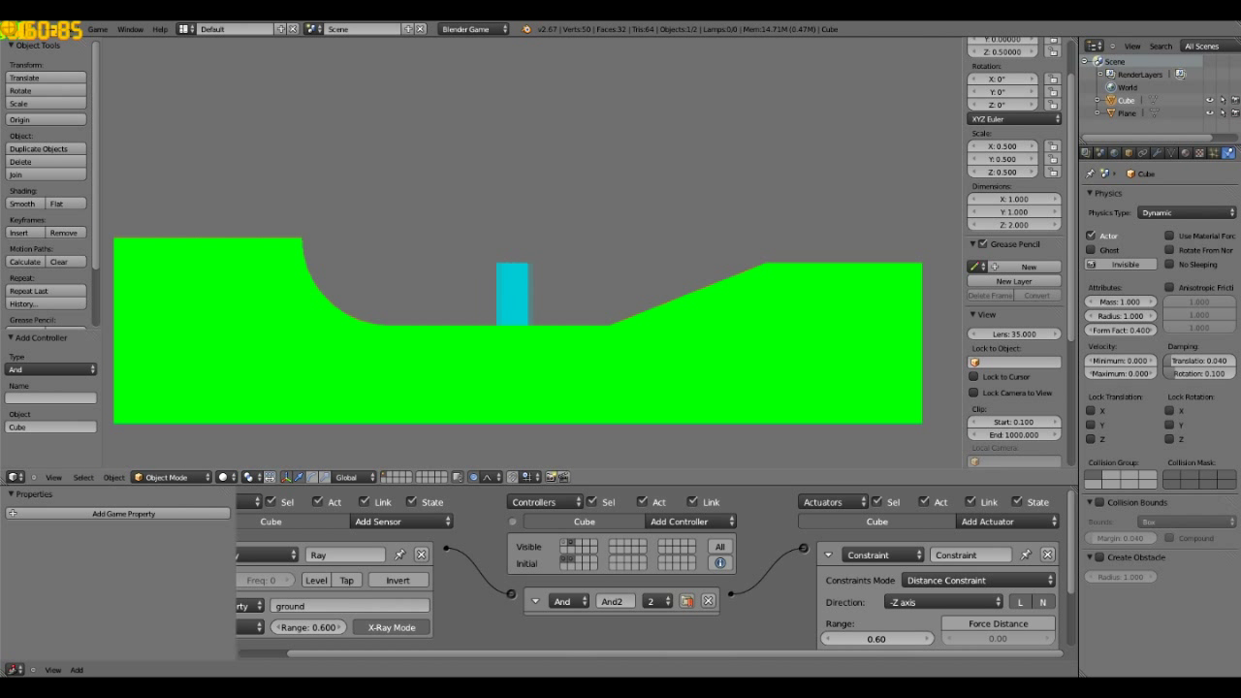
pyautogui.press('Left')
pyautogui.press('Left')
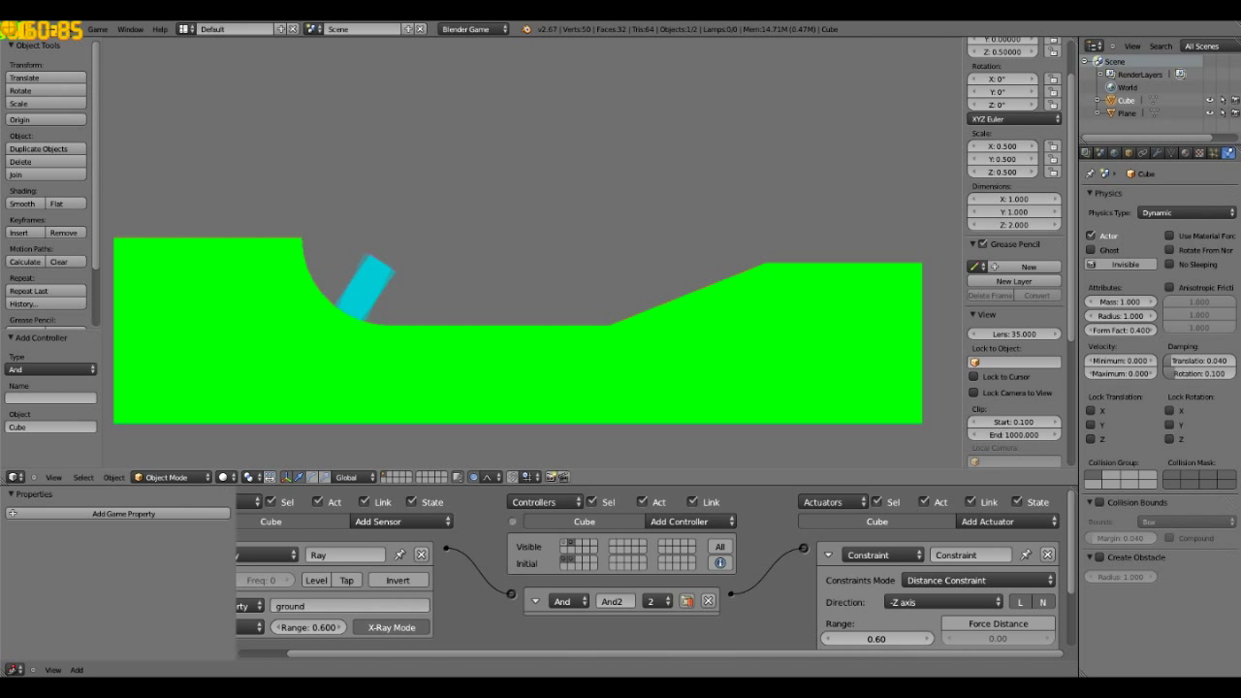
pyautogui.press('Left')
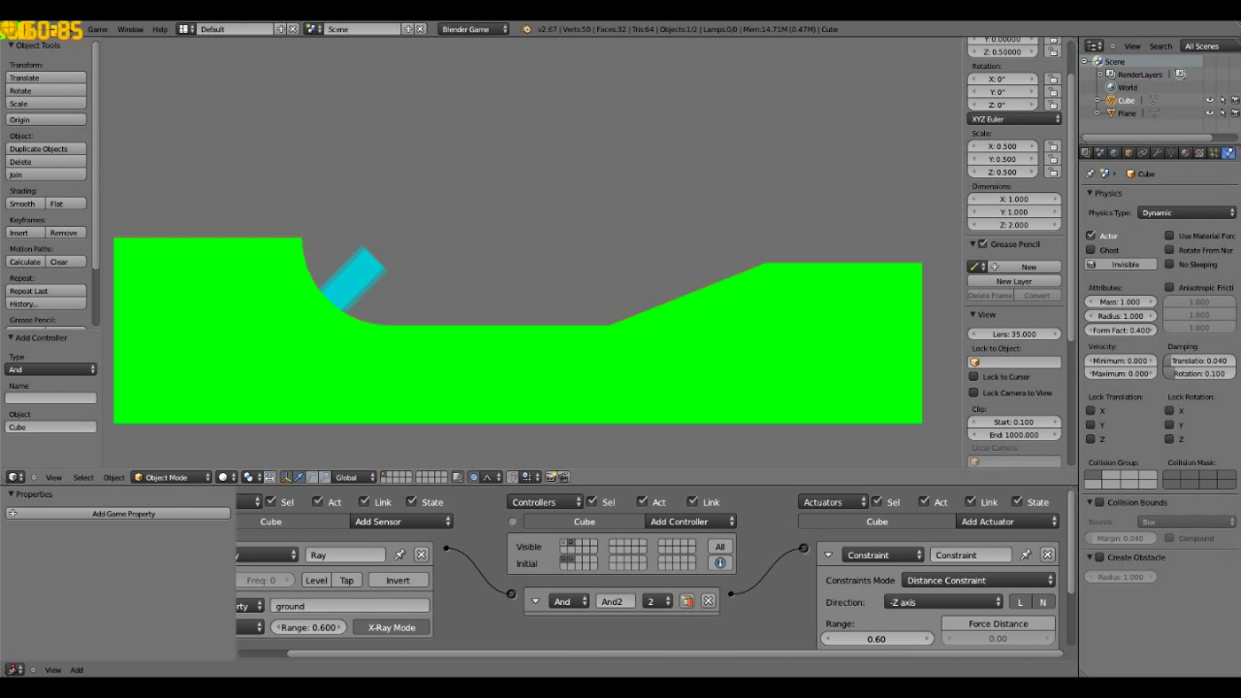
pyautogui.press('Left')
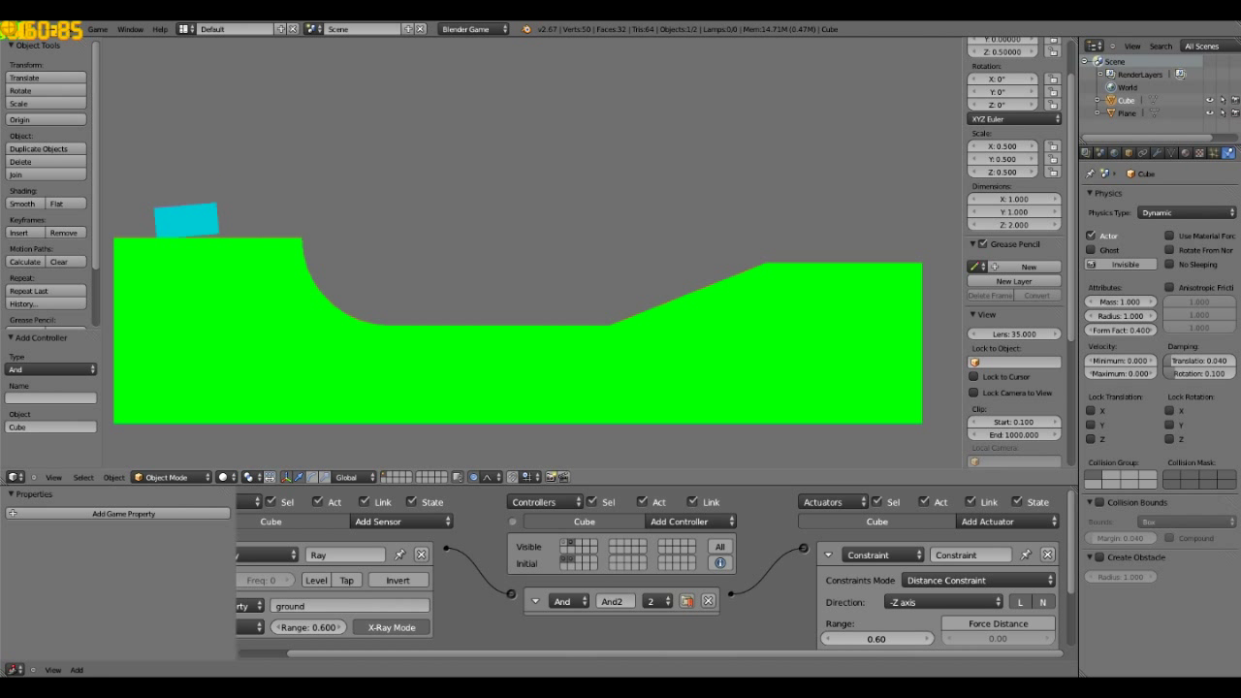
pyautogui.press('Escape')
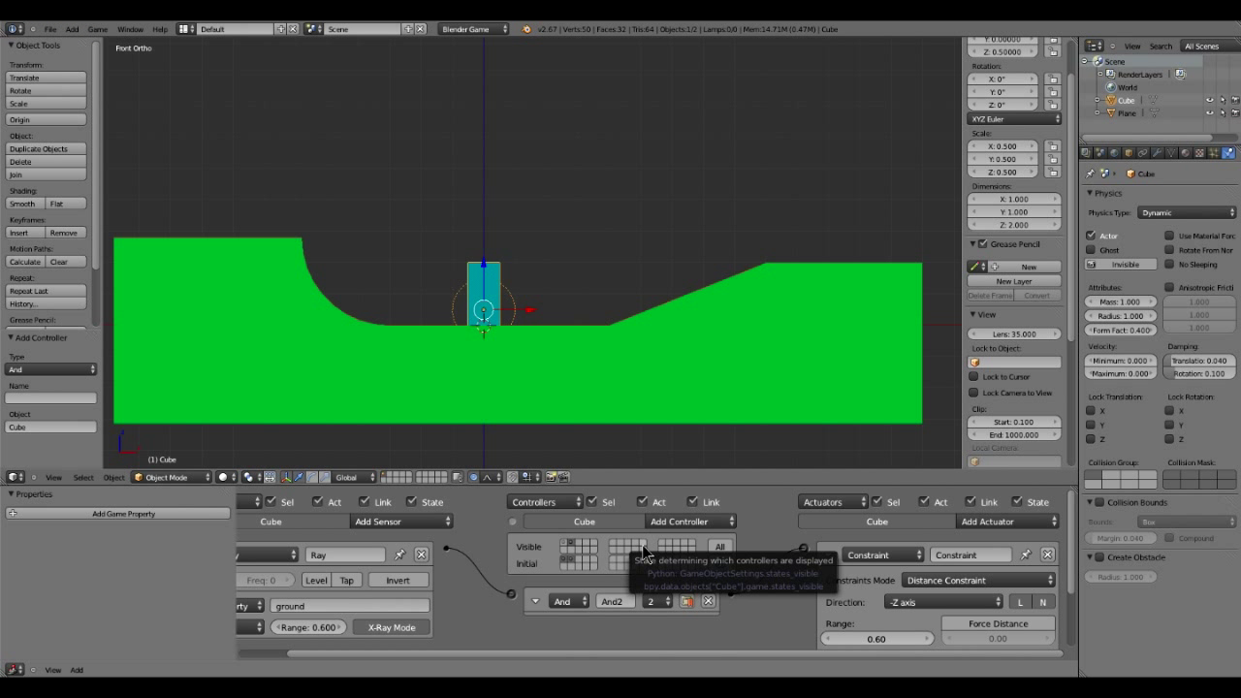
pyautogui.hotkey('ctrl', 'Up')
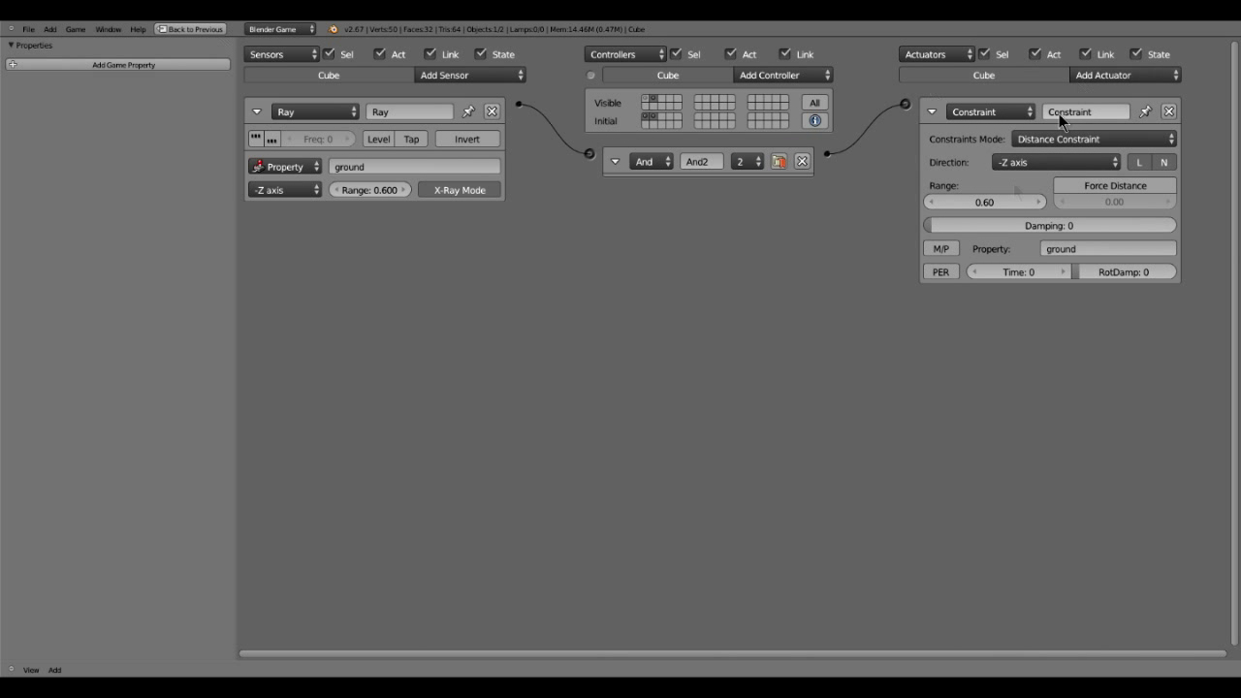
# - Add a second Constraint actuator as an Orientation Constraint on the Z axis
pyautogui.click(931, 110)
pyautogui.click(931, 112)
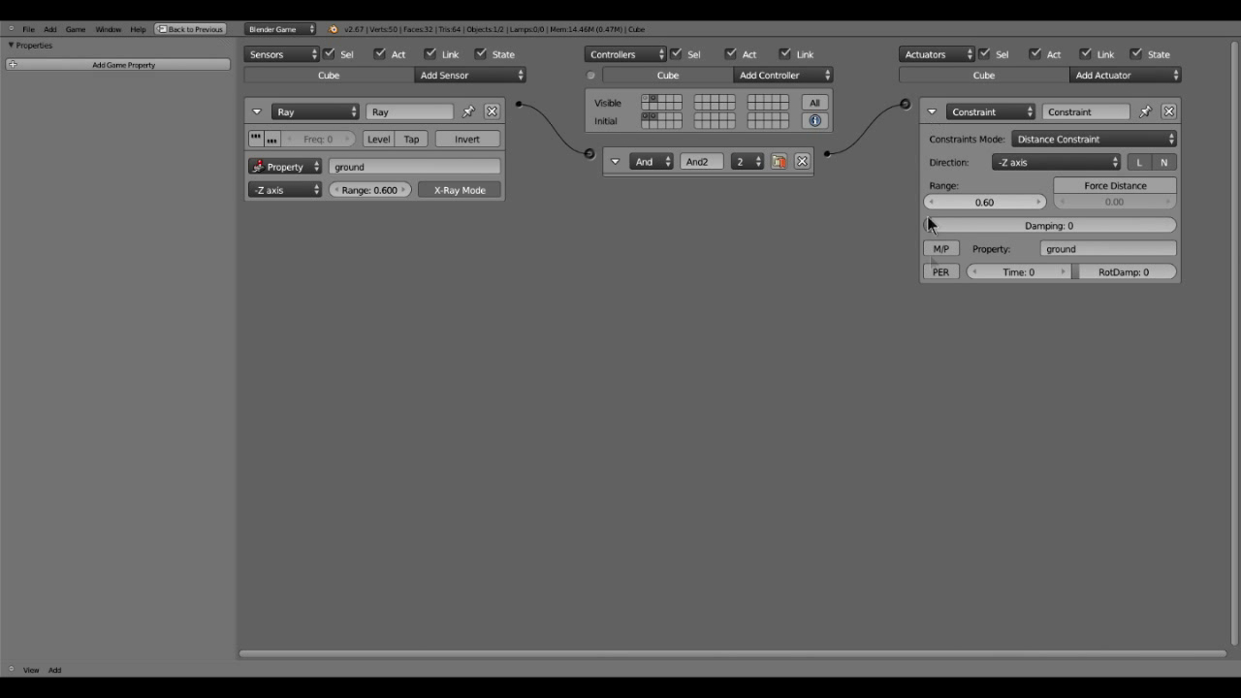
pyautogui.hotkey('shift', 'a')
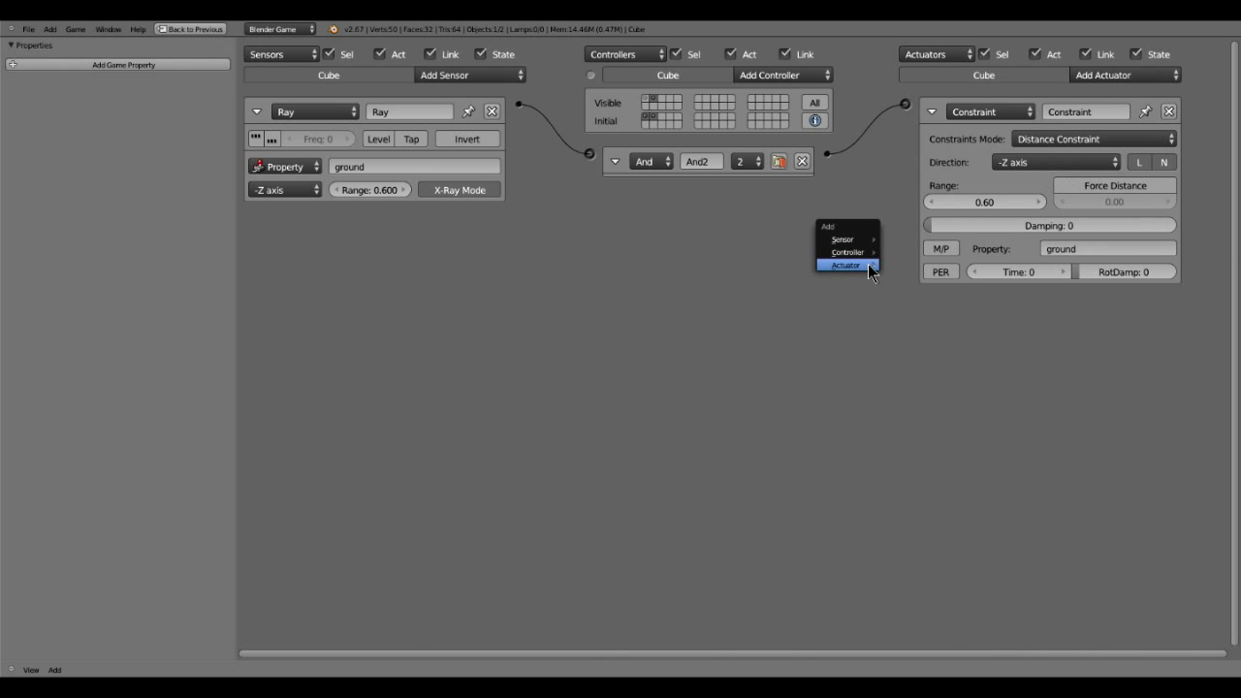
pyautogui.moveTo(852, 269)
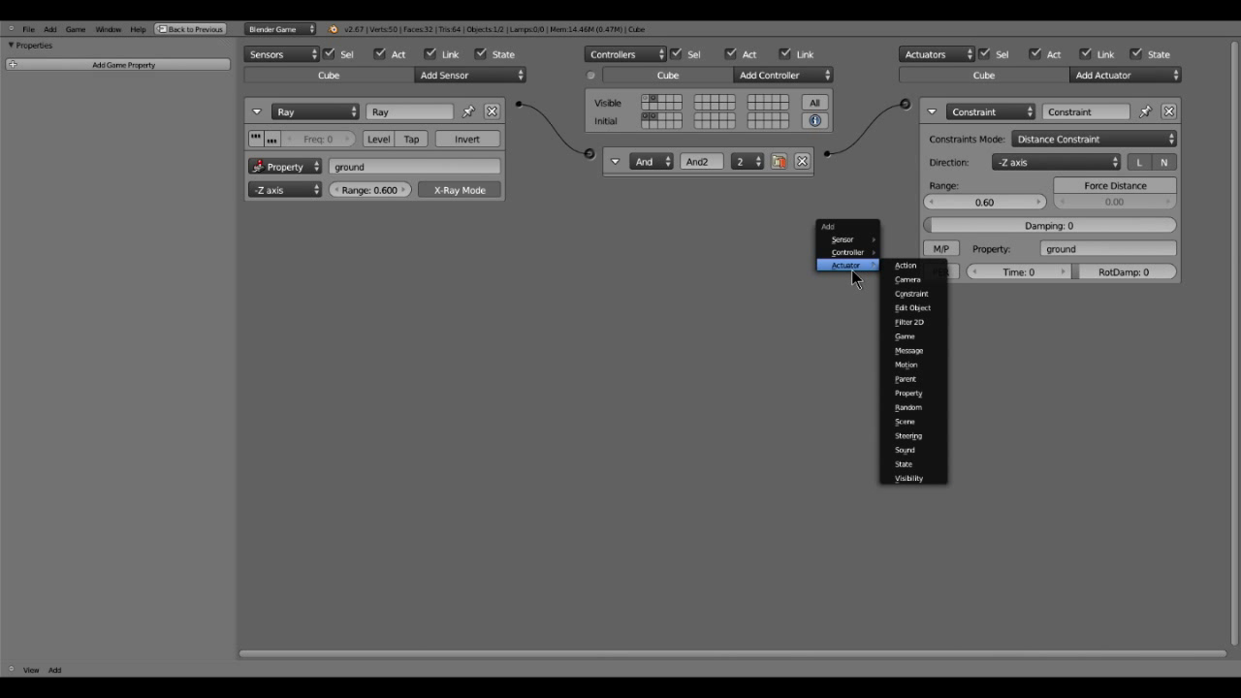
pyautogui.click(914, 304)
pyautogui.click(1048, 335)
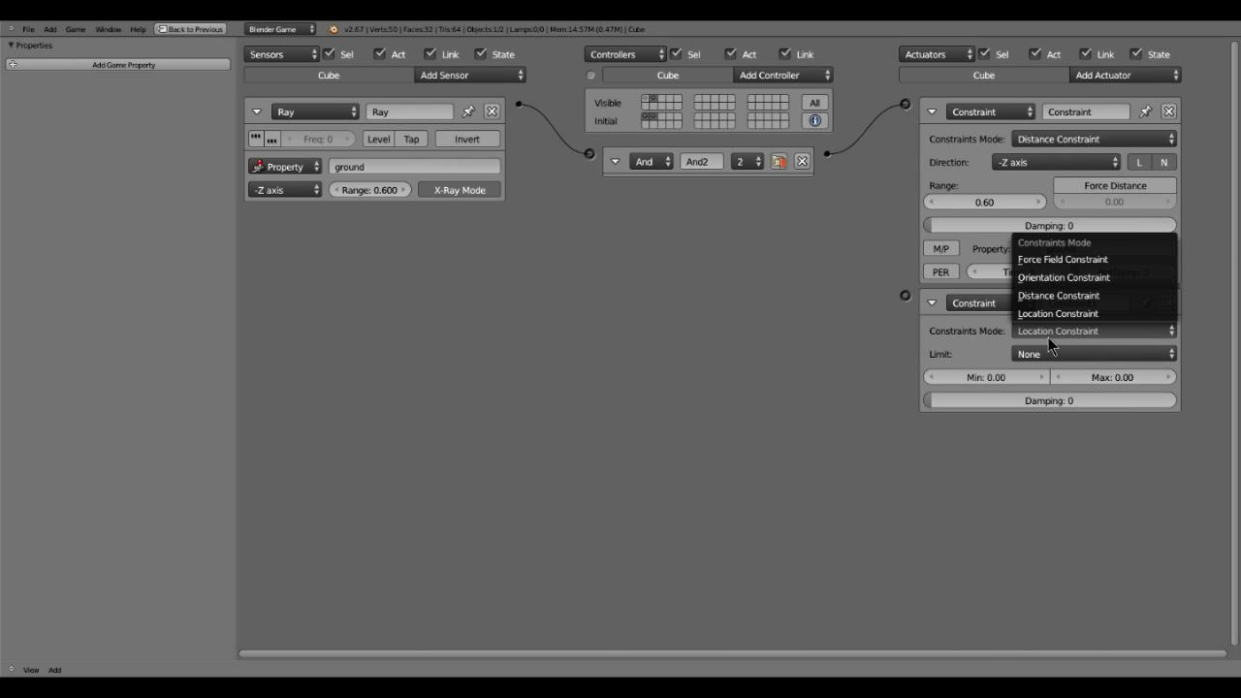
pyautogui.click(1073, 281)
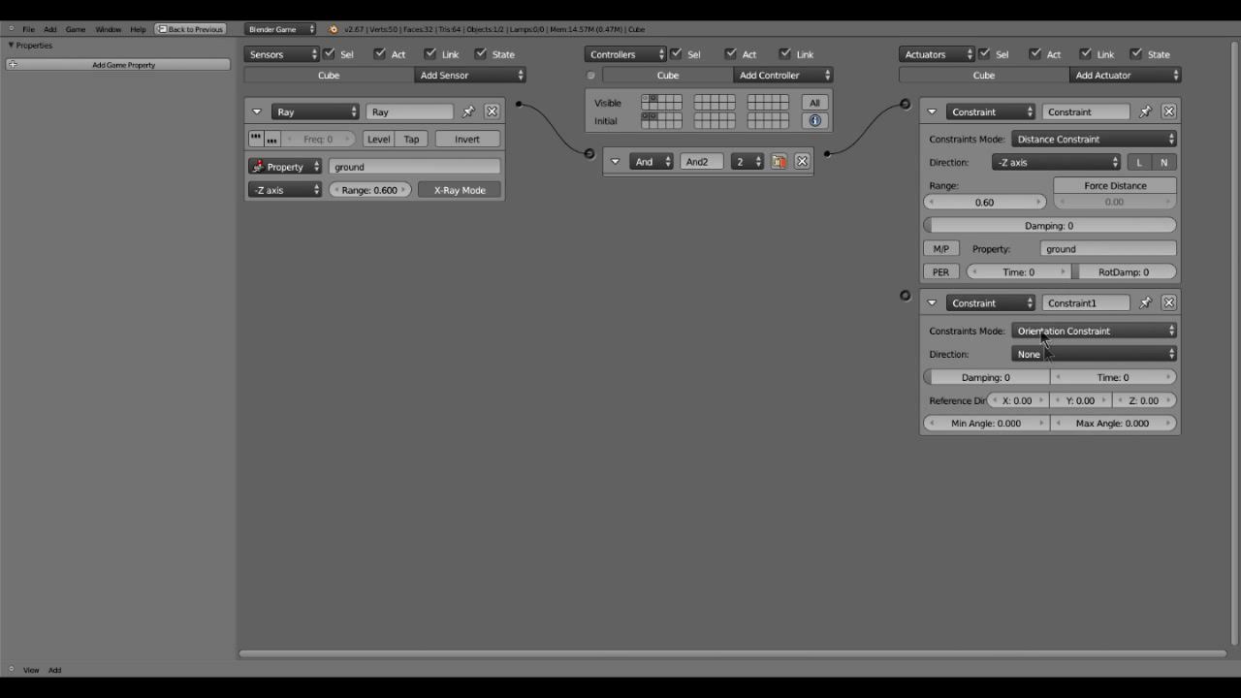
pyautogui.click(1045, 353)
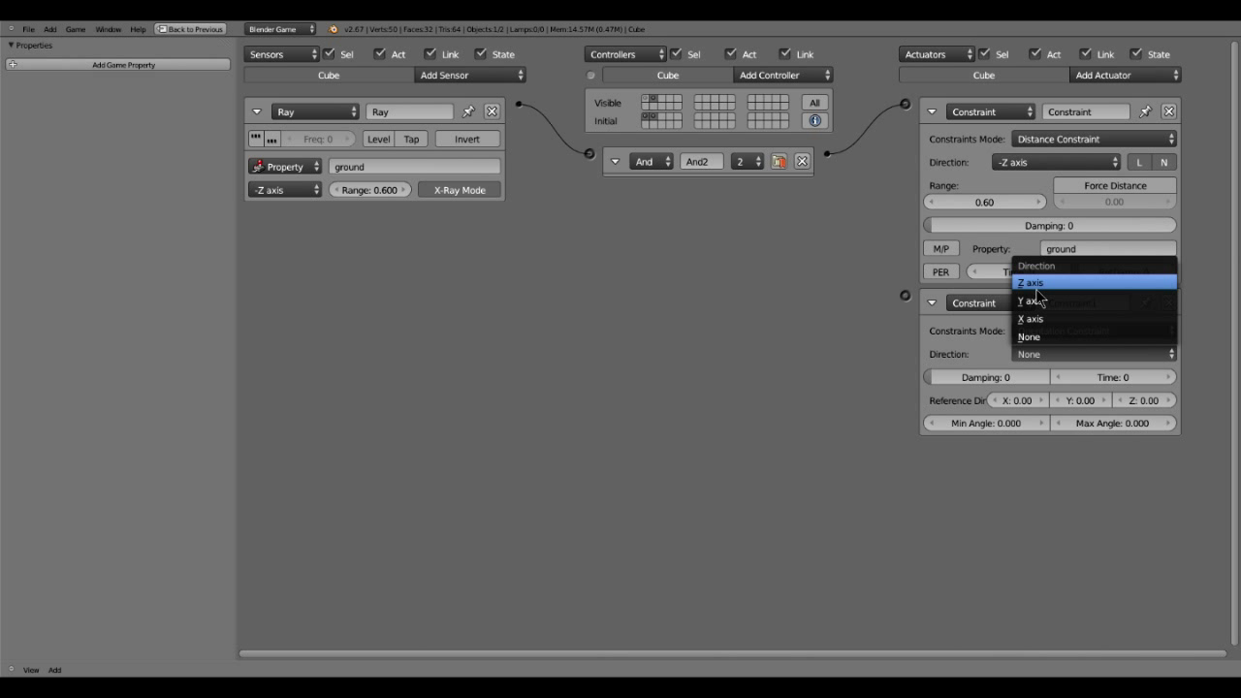
pyautogui.click(1035, 284)
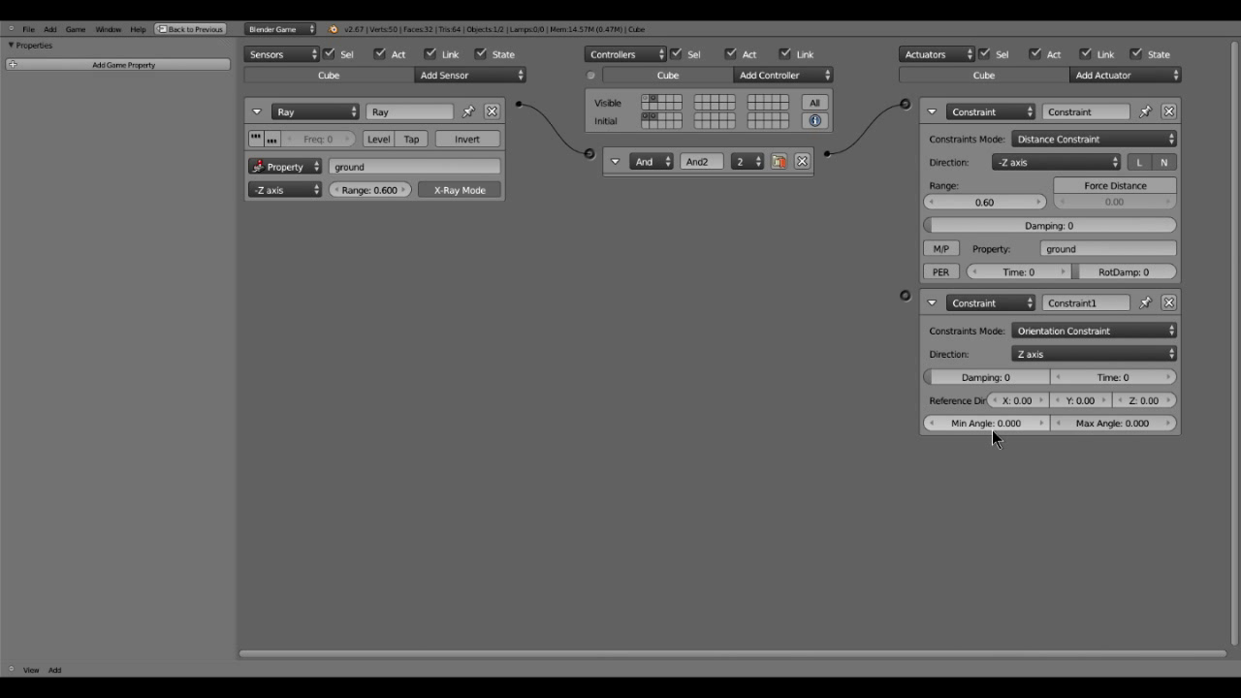
# - Give the orientation constraint Damping 20 and Reference Dir Z 360
pyautogui.click(980, 385)
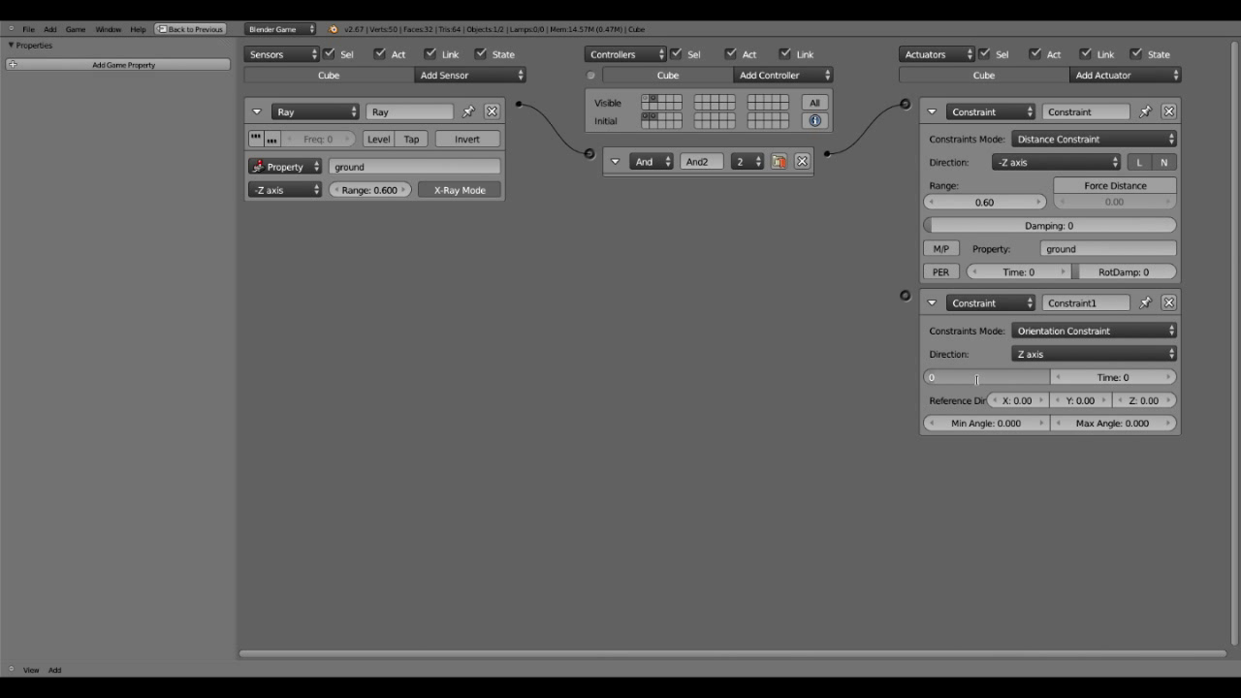
pyautogui.write('20')
pyautogui.press('Return')
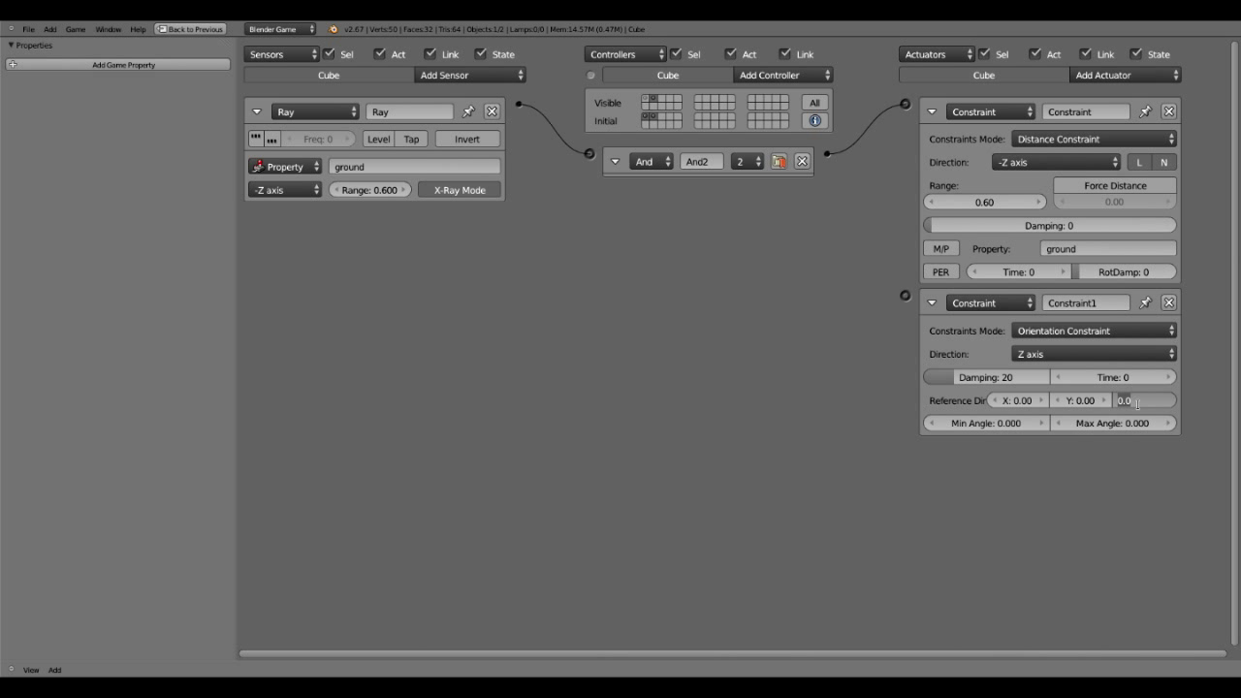
pyautogui.write('360')
pyautogui.press('Return')
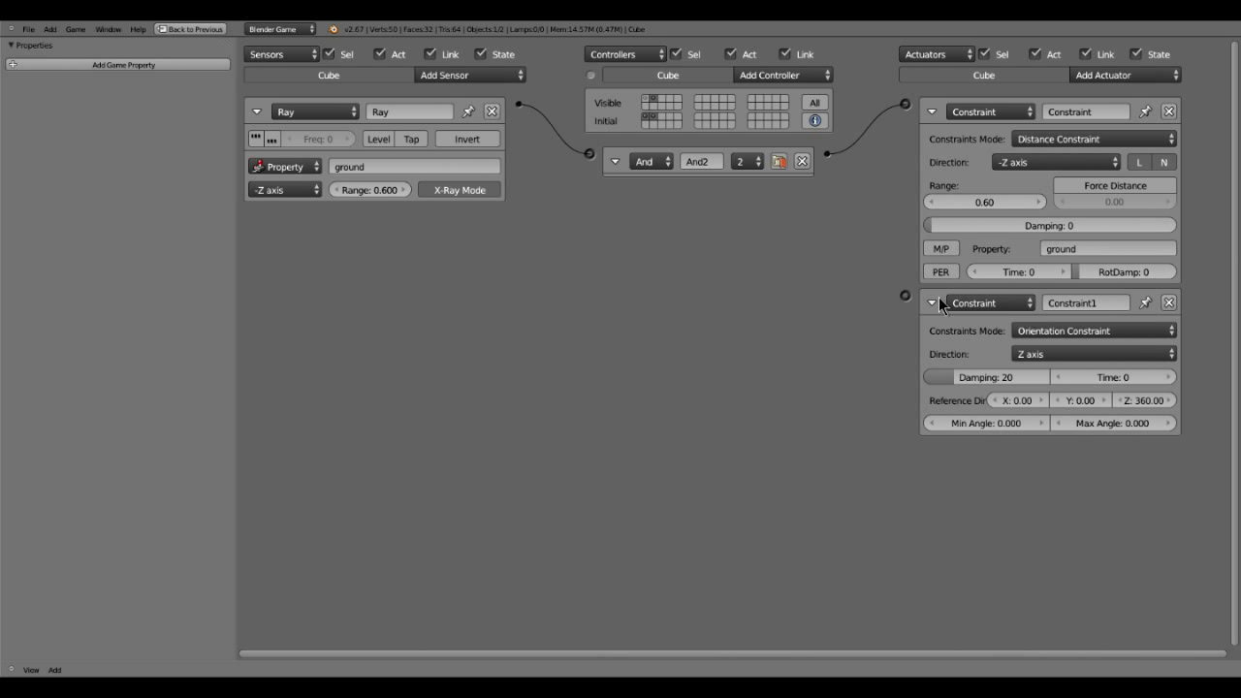
# - Add a Nand controller and wire the Ray sensor through it to Constraint1
pyautogui.hotkey('shift', 'a')
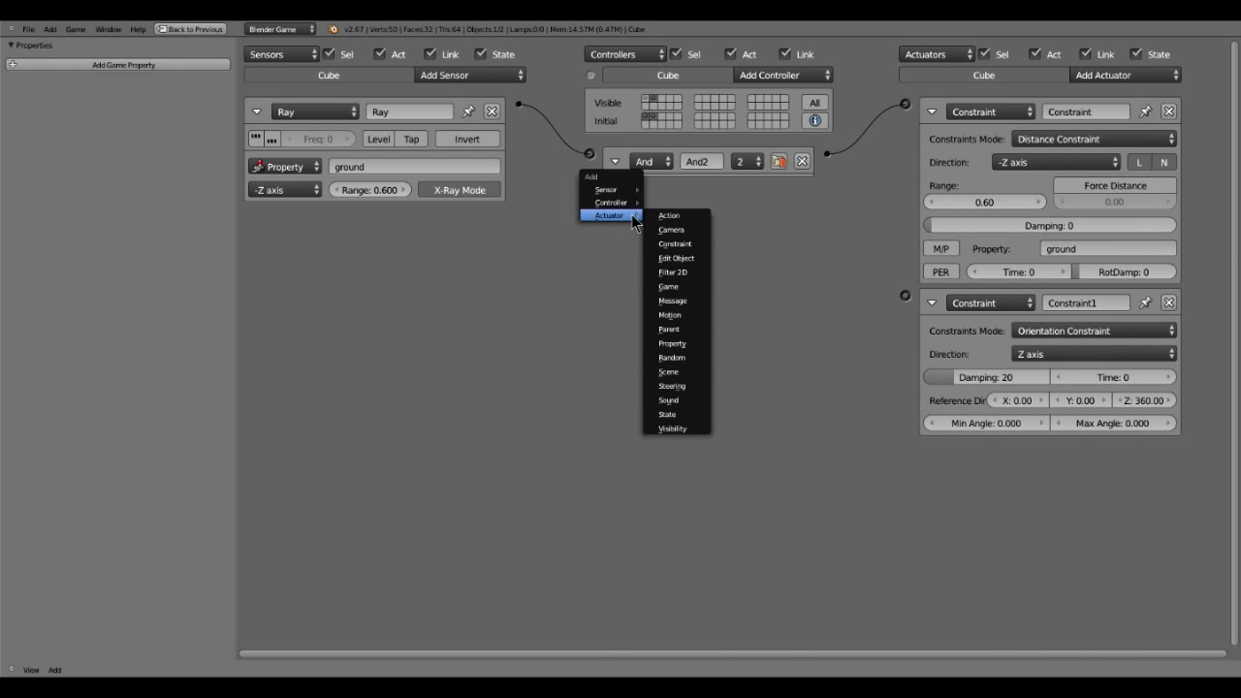
pyautogui.moveTo(621, 203)
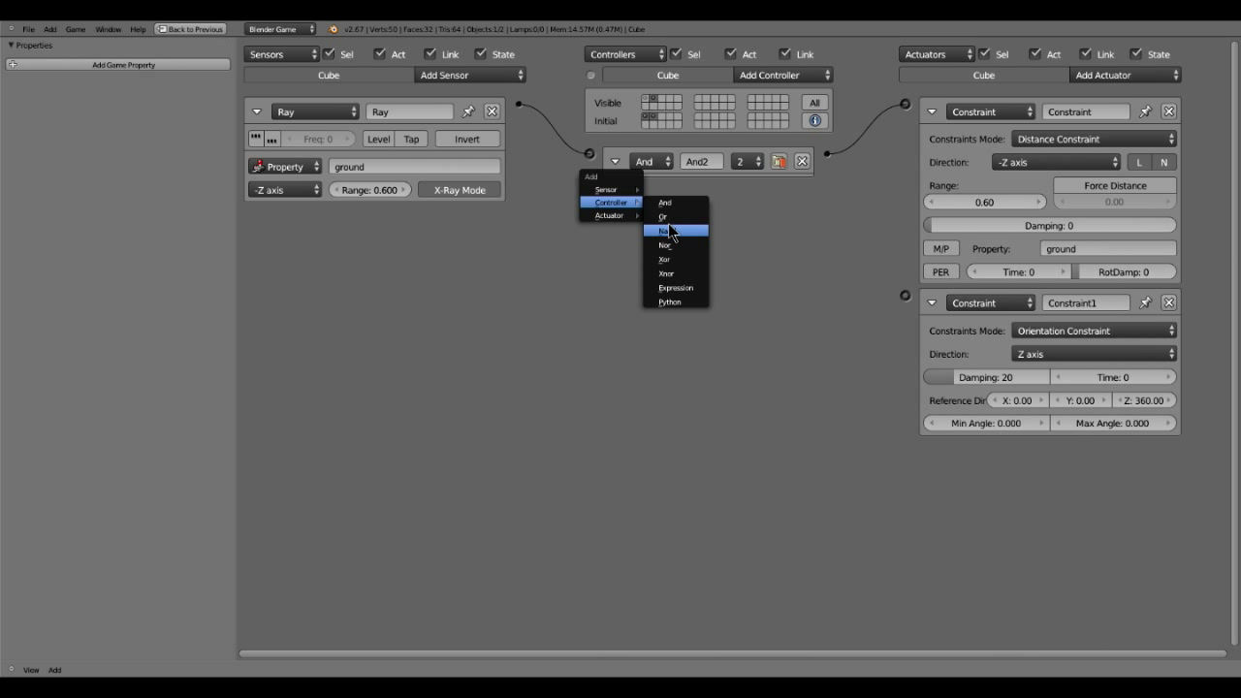
pyautogui.click(673, 232)
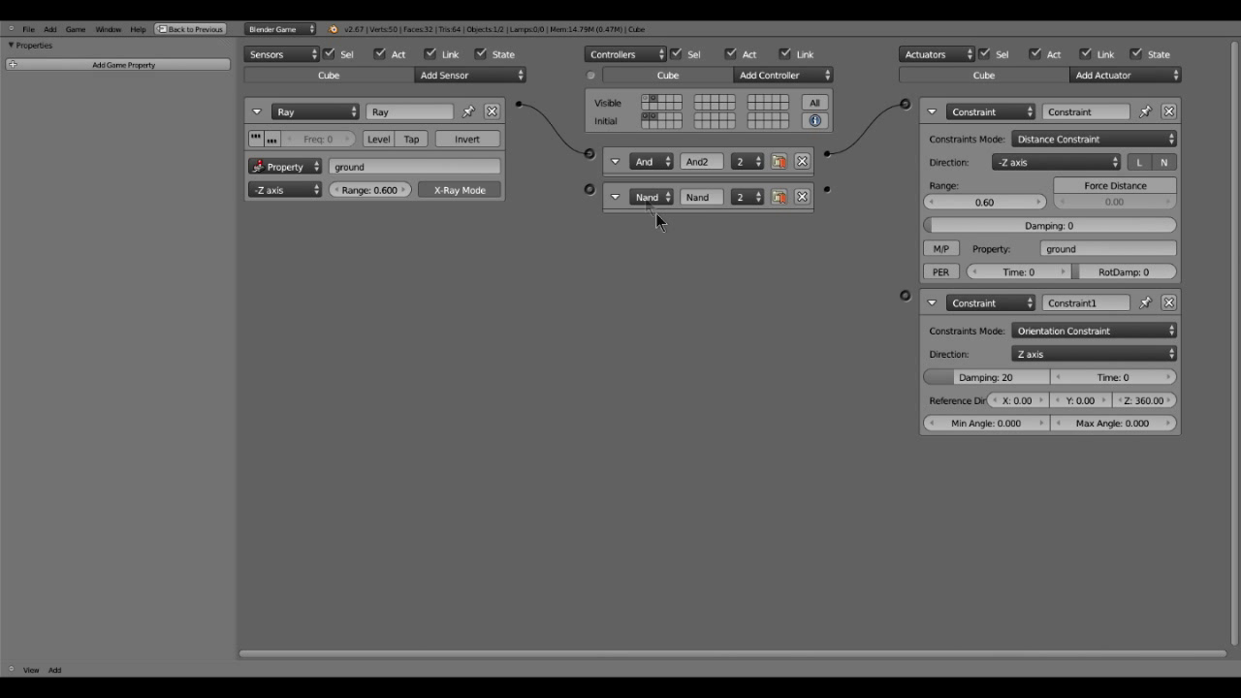
pyautogui.moveTo(519, 104); pyautogui.dragTo(589, 189)
pyautogui.moveTo(828, 191); pyautogui.dragTo(904, 295)
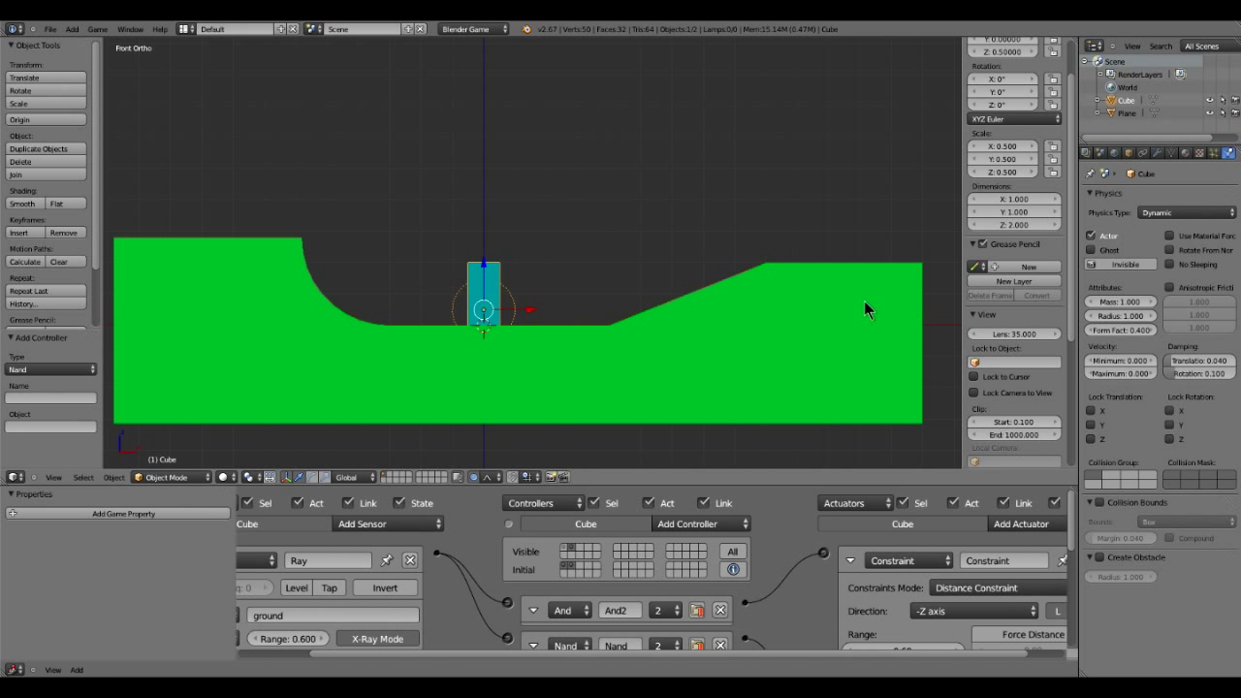
# - Run the game to test the distance and orientation constraints on the box
pyautogui.press('p')
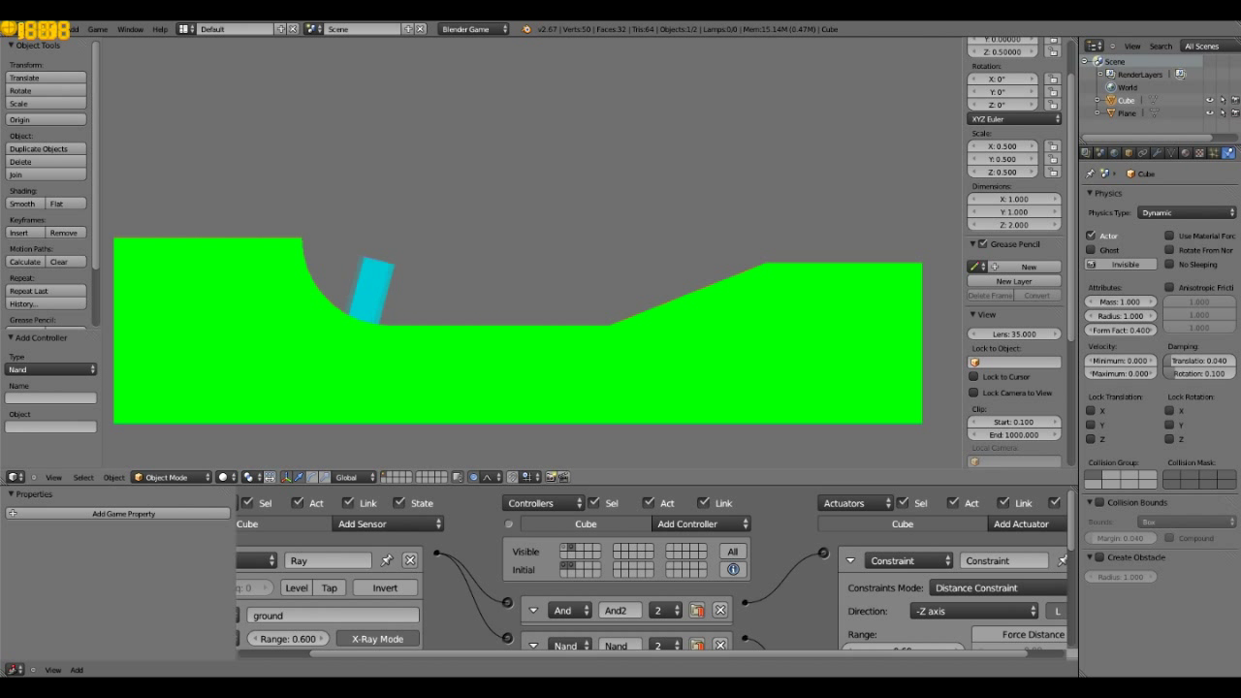